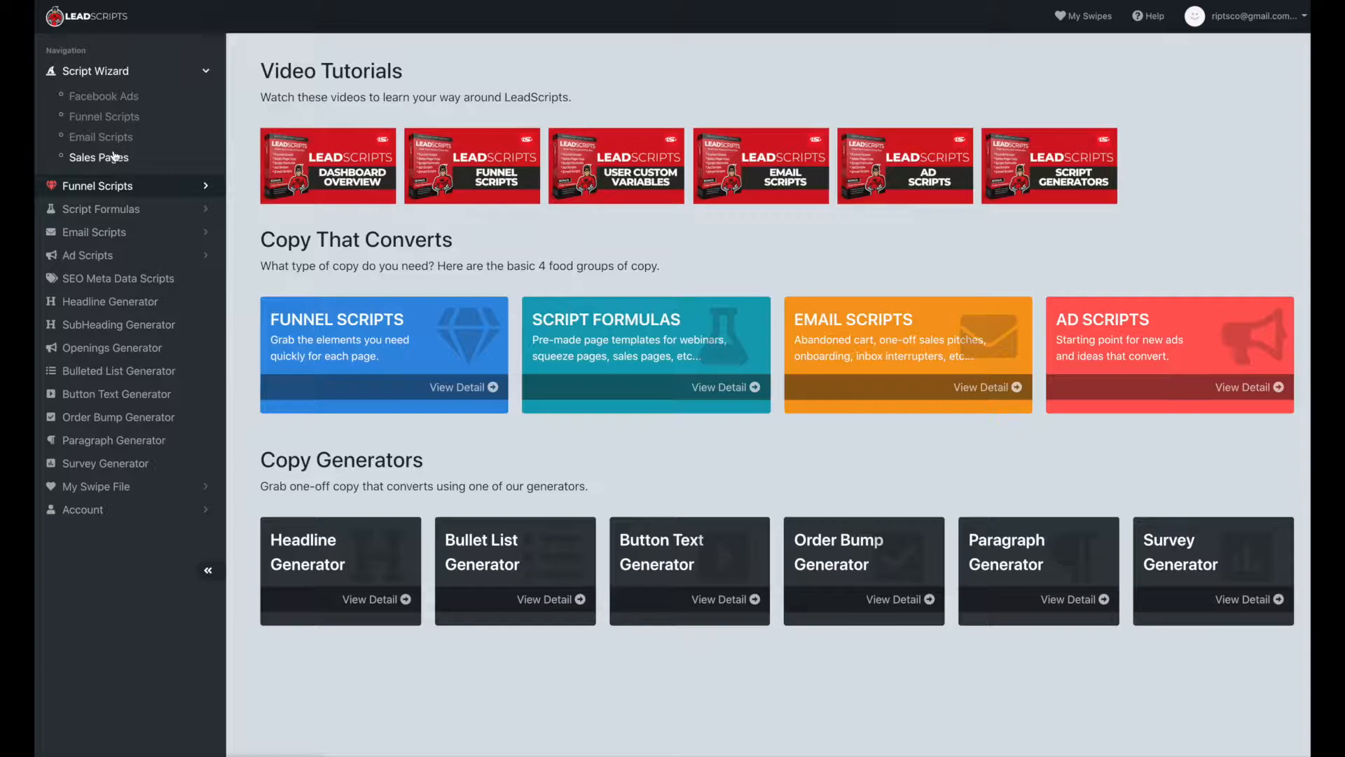
Step: Open the Facebook Ads script wizard, choose the Ad with Lead Magnet Offer script and look over its example
click(111, 102)
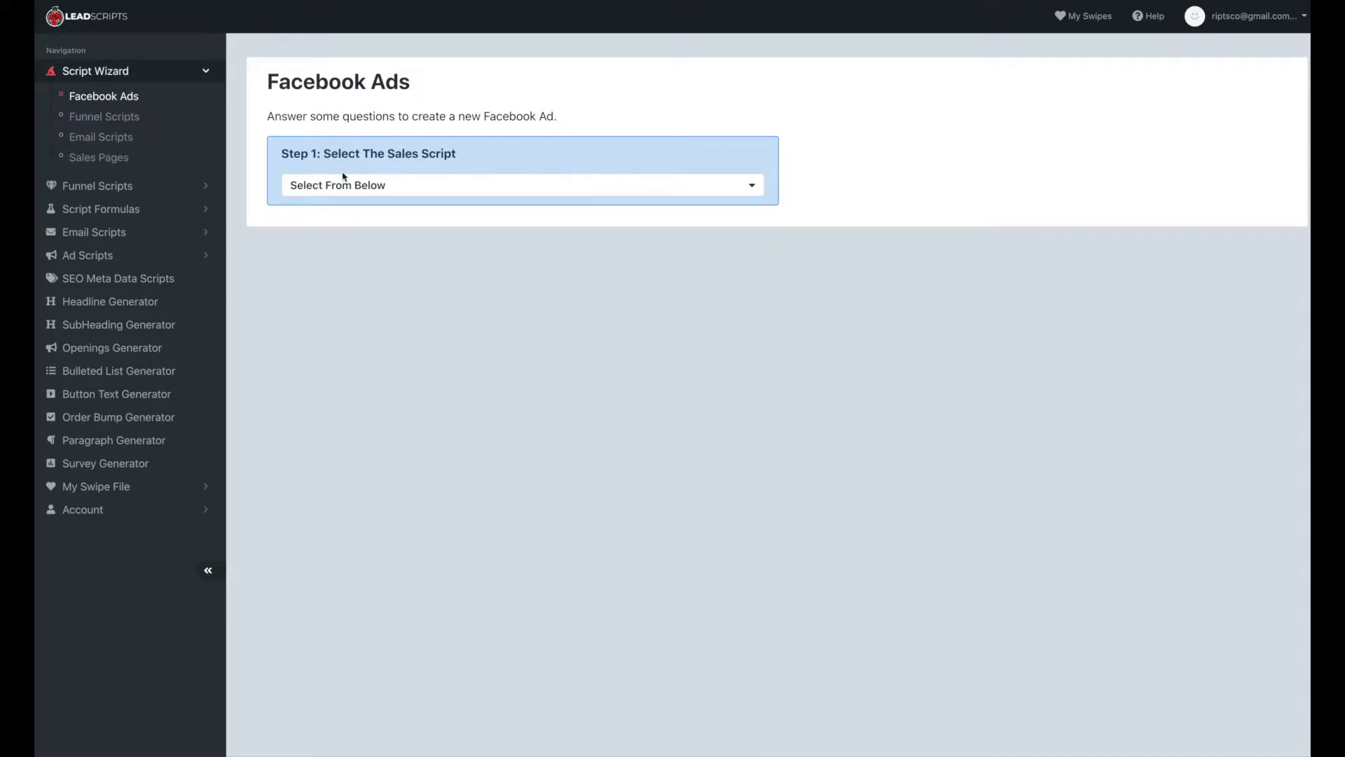
click(373, 192)
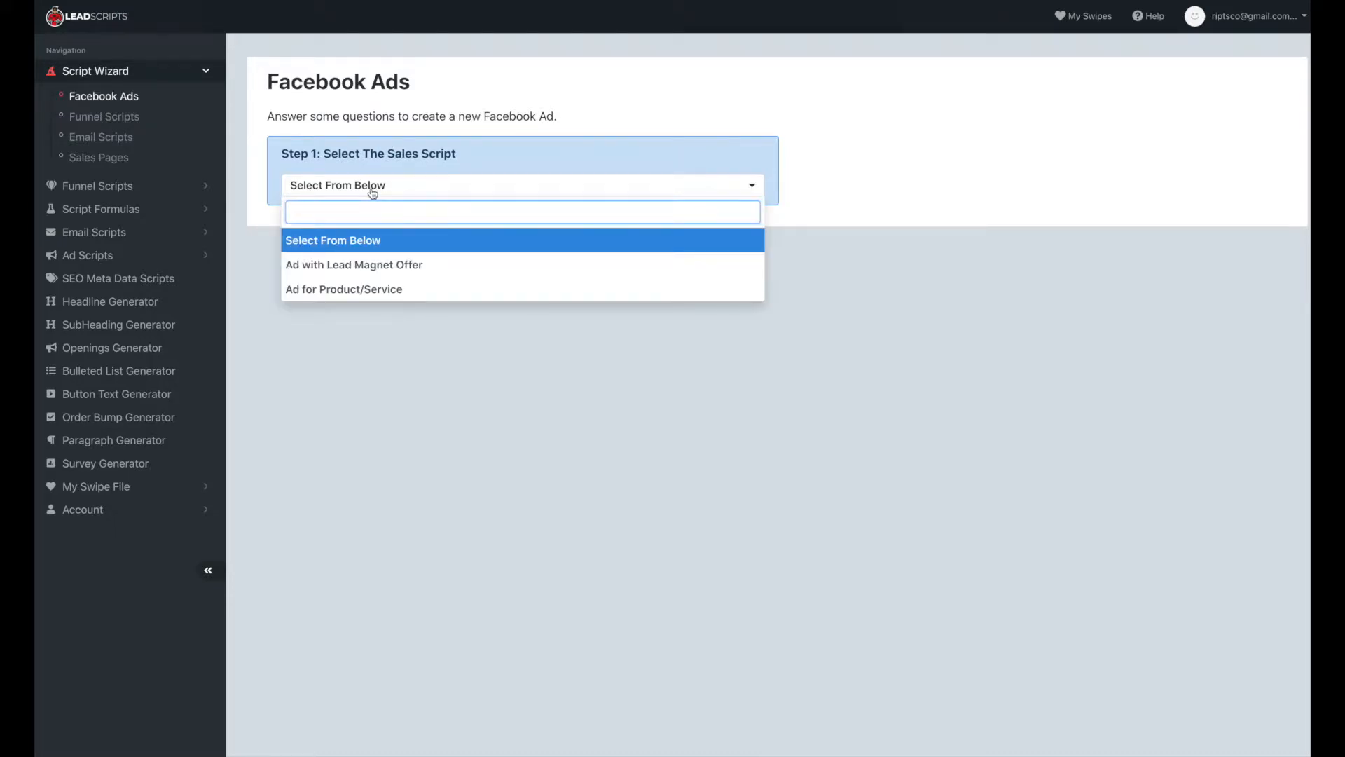
click(366, 266)
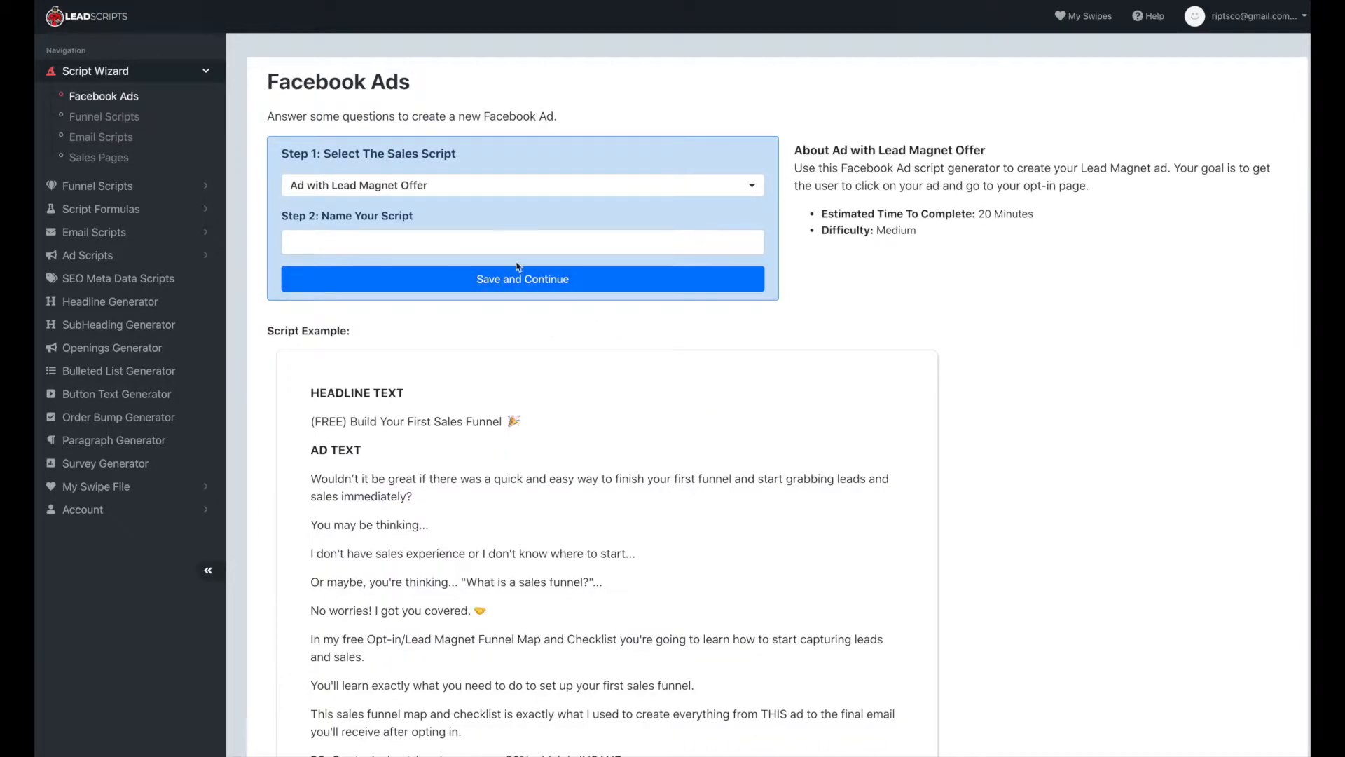
scroll(677, 543, down, 2)
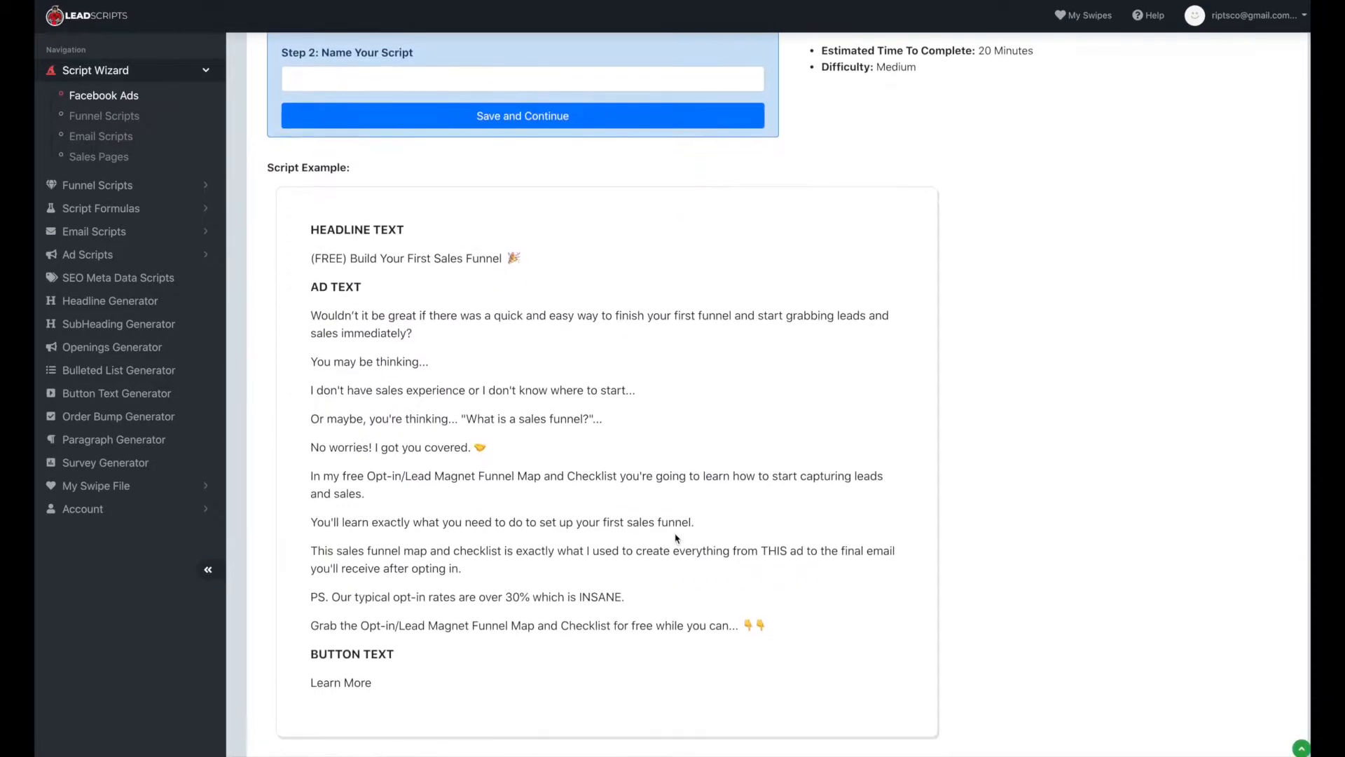
scroll(592, 565, up, 2)
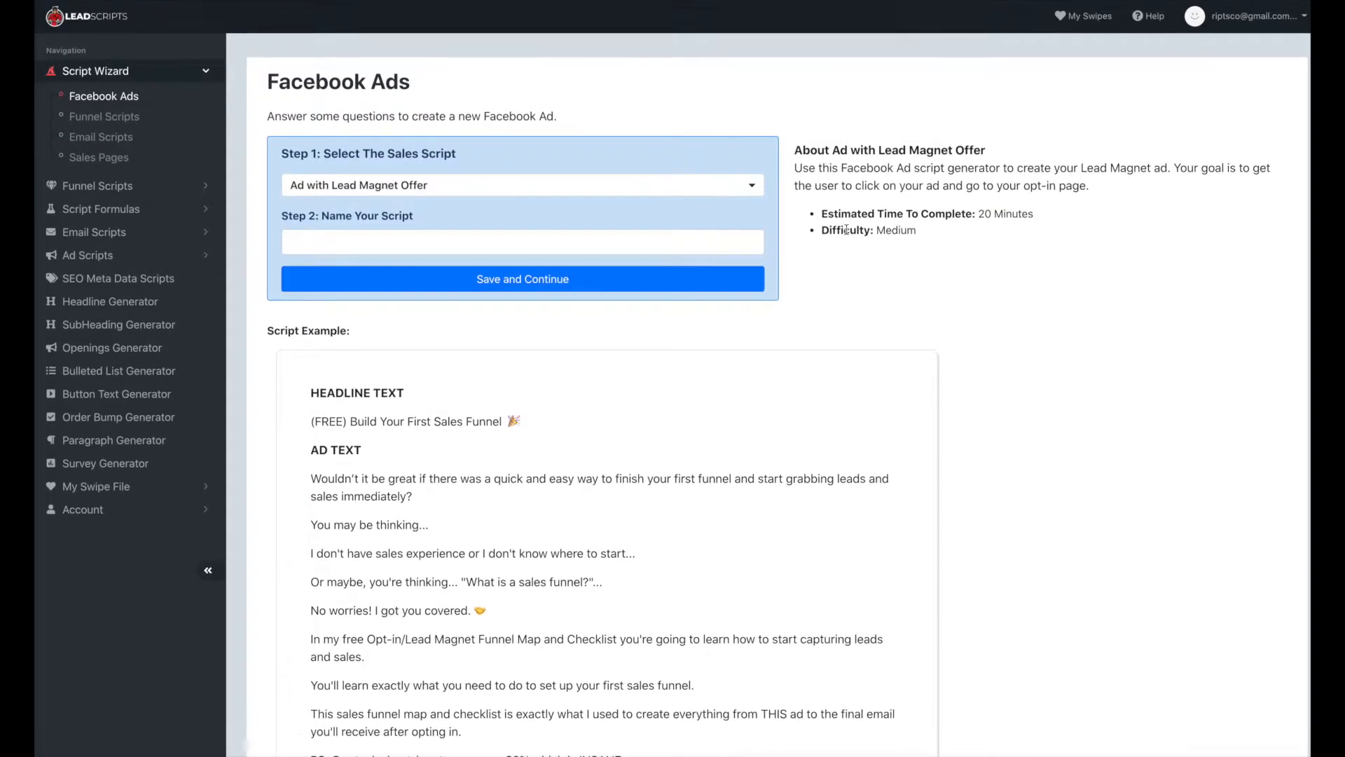
Step: Review the lead magnet ad's description, estimated time and difficulty, and switch the sales script to Ad for Product/Service
drag(793, 148, 1110, 189)
click(1125, 206)
drag(978, 214, 1070, 215)
click(1004, 221)
double_click(890, 230)
click(752, 225)
click(443, 183)
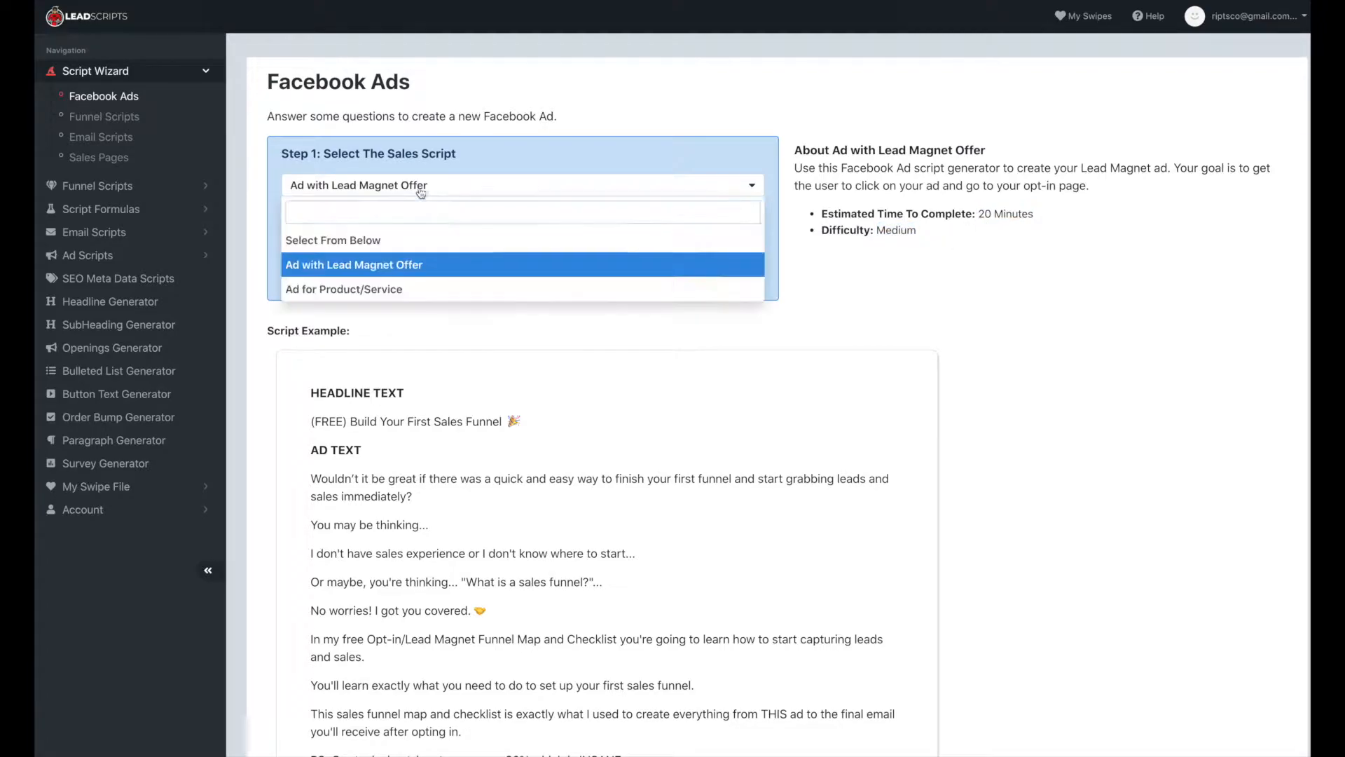
click(393, 288)
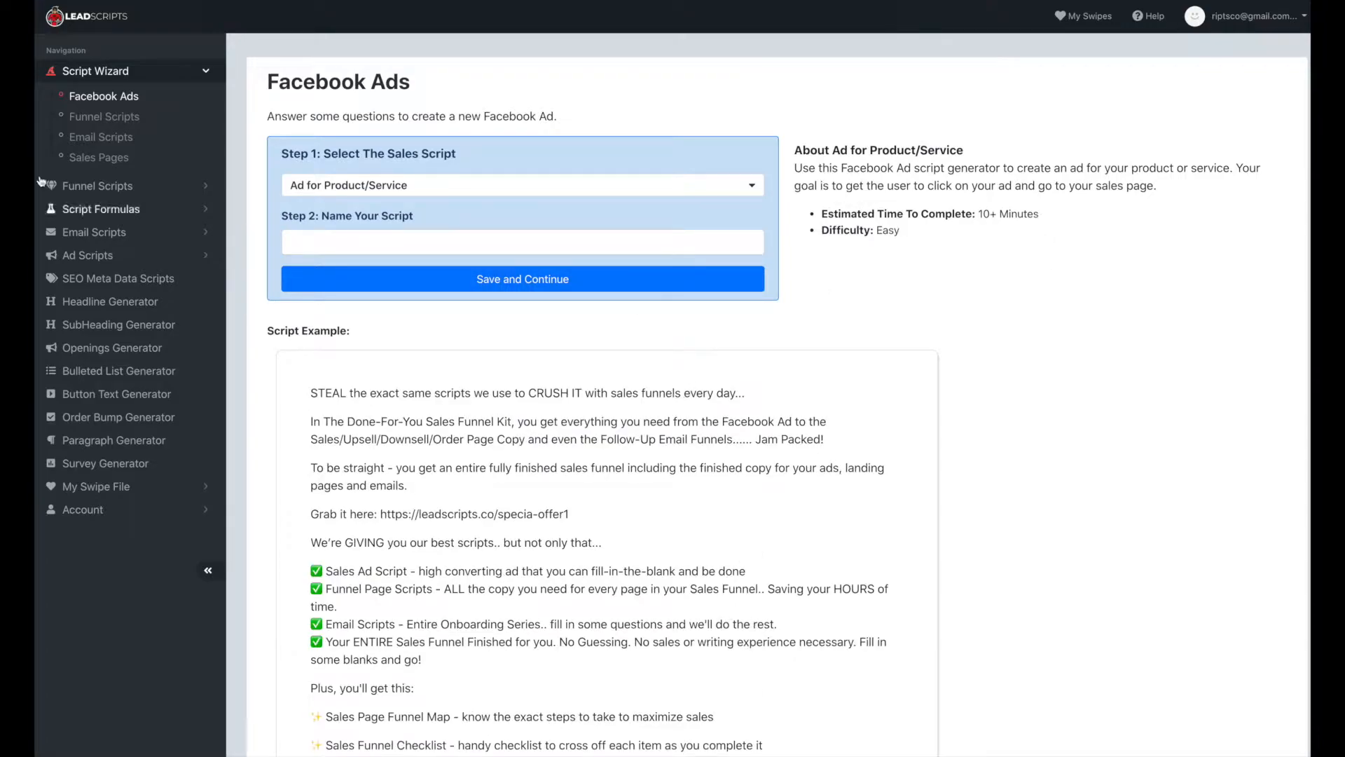
Step: Open the Funnel Scripts wizard, choose Opt-in/Squeeze Page Funnel and look through its squeeze page and thank you page example
click(107, 118)
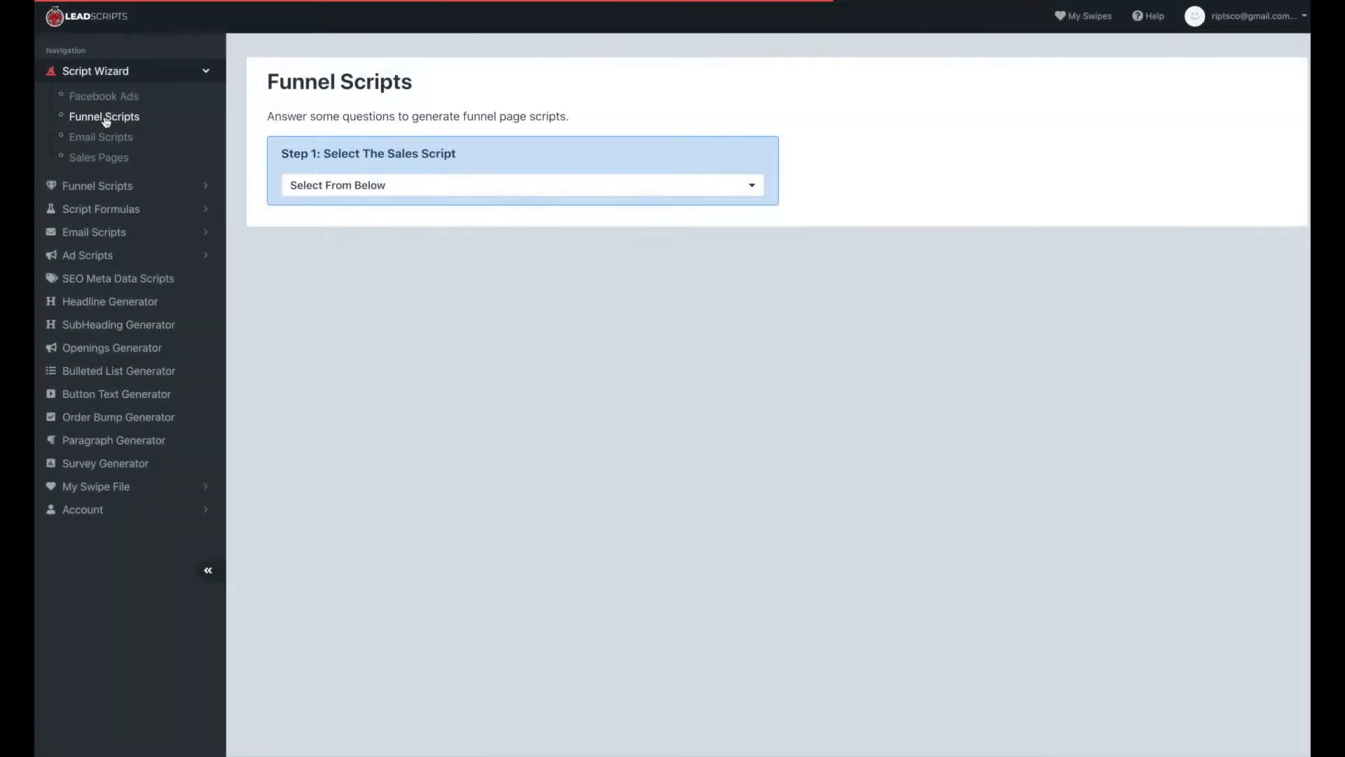
click(393, 184)
scroll(409, 294, down, 1)
scroll(392, 280, up, 1)
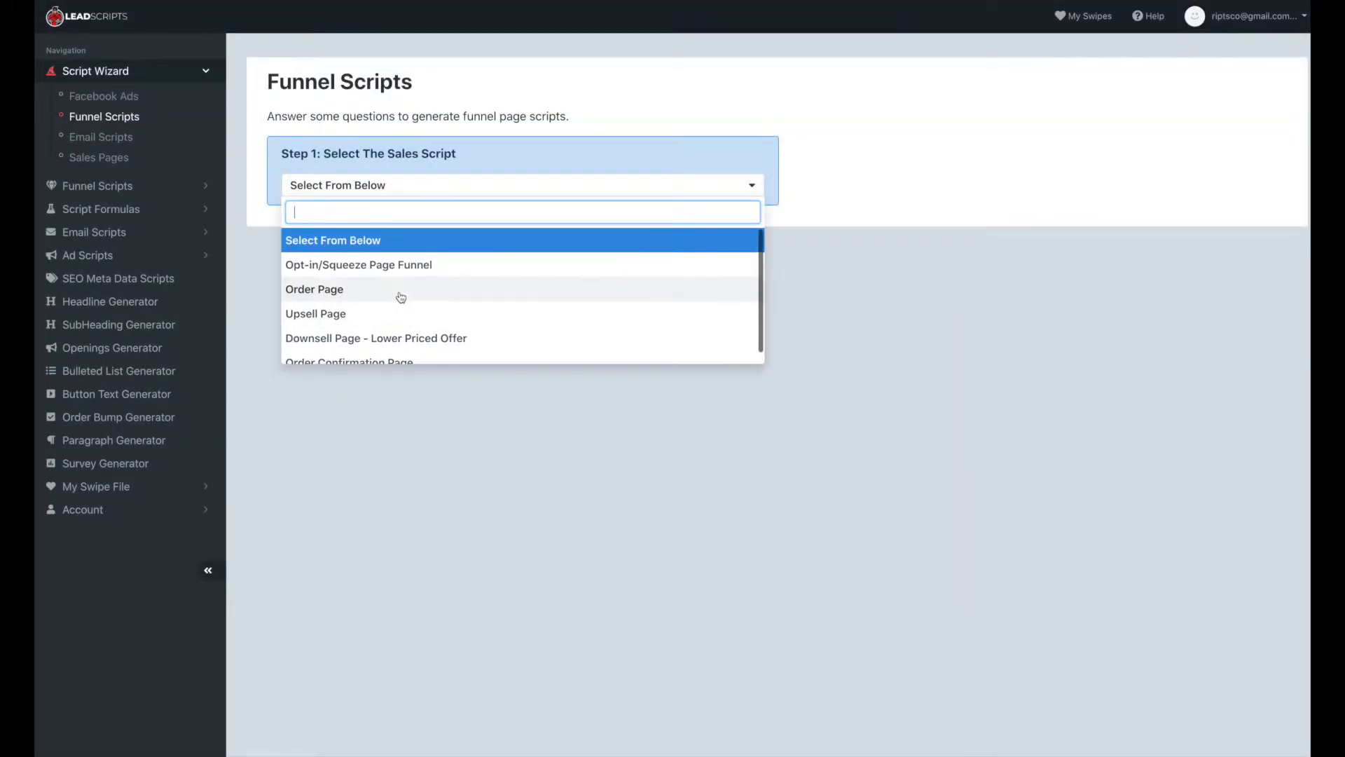
click(372, 260)
scroll(755, 445, down, 5)
scroll(757, 451, up, 5)
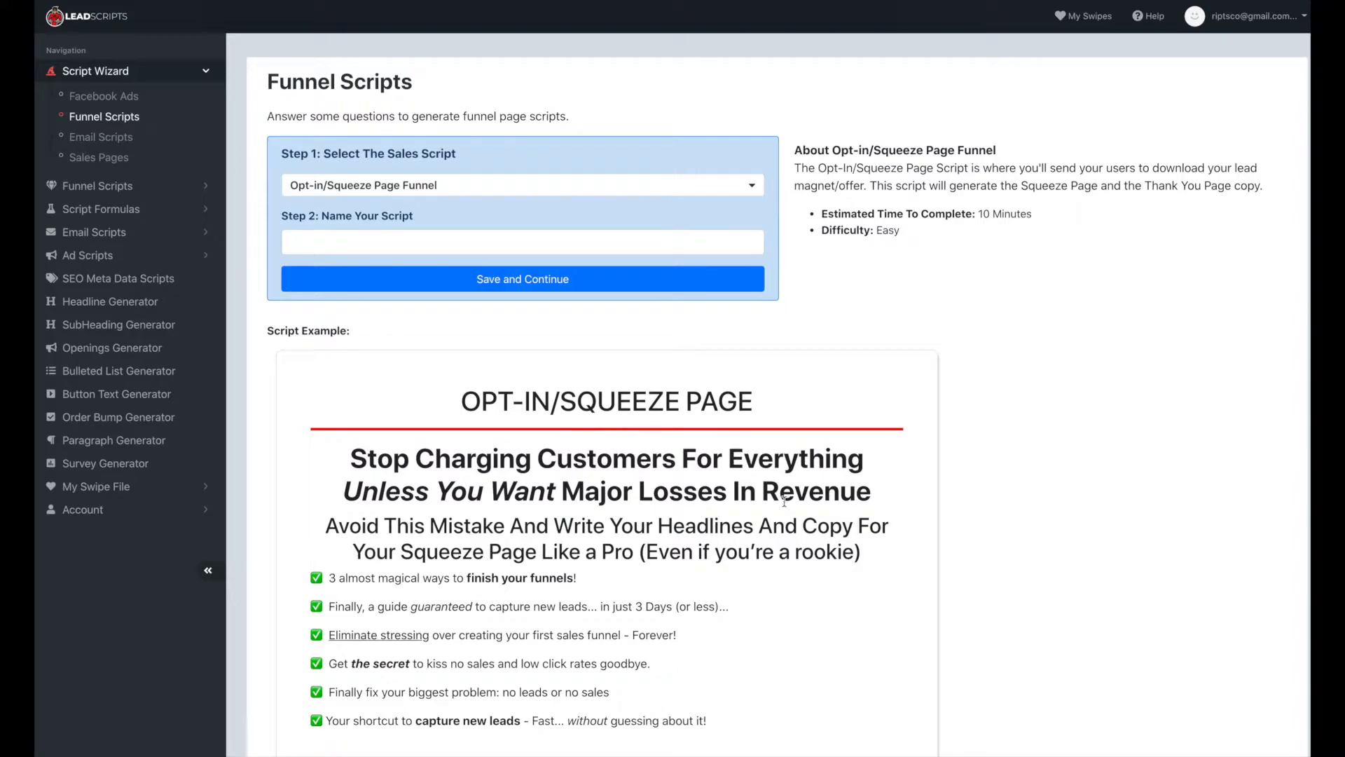
scroll(640, 429, down, 5)
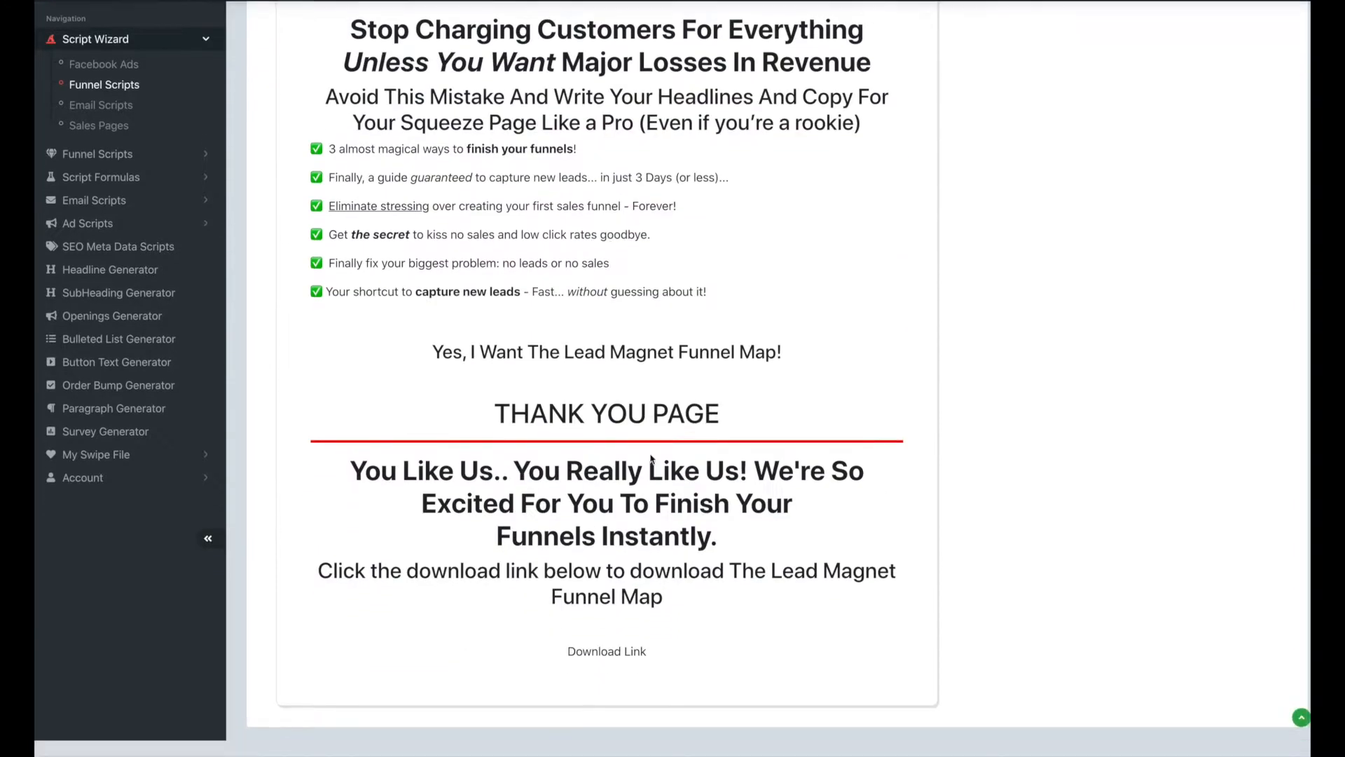
scroll(640, 429, up, 5)
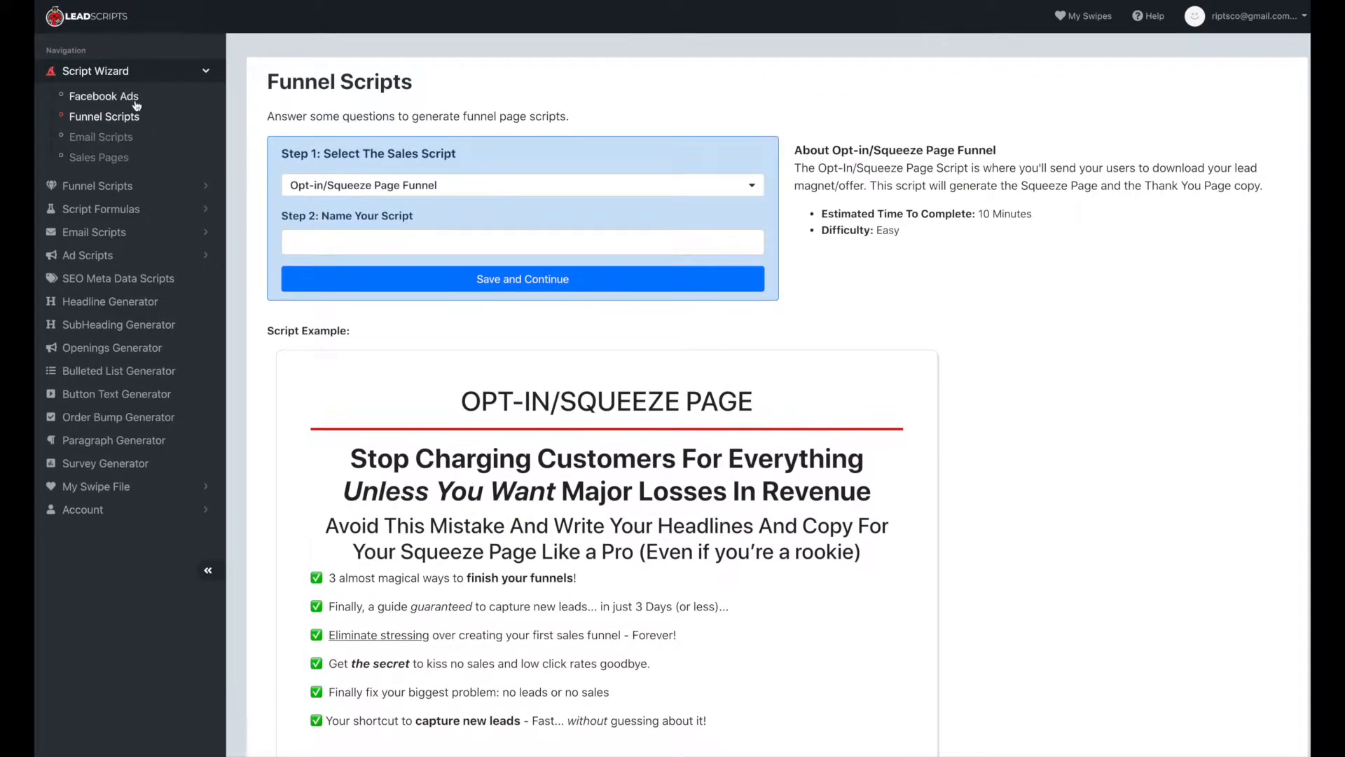
Step: Look through the Order Page funnel script example and switch the sales script to Downsell Page - Lower Priced Offer
click(435, 188)
click(394, 298)
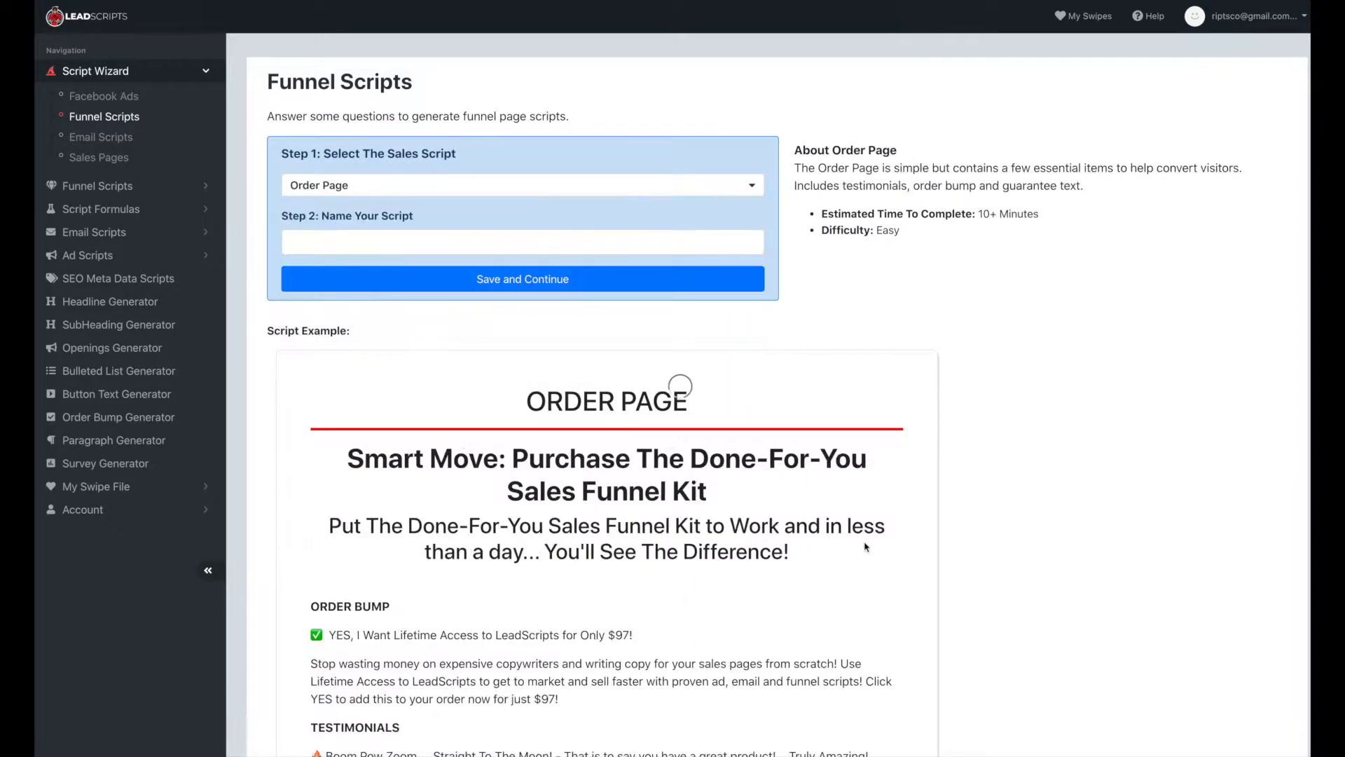
scroll(787, 465, down, 5)
scroll(852, 538, up, 5)
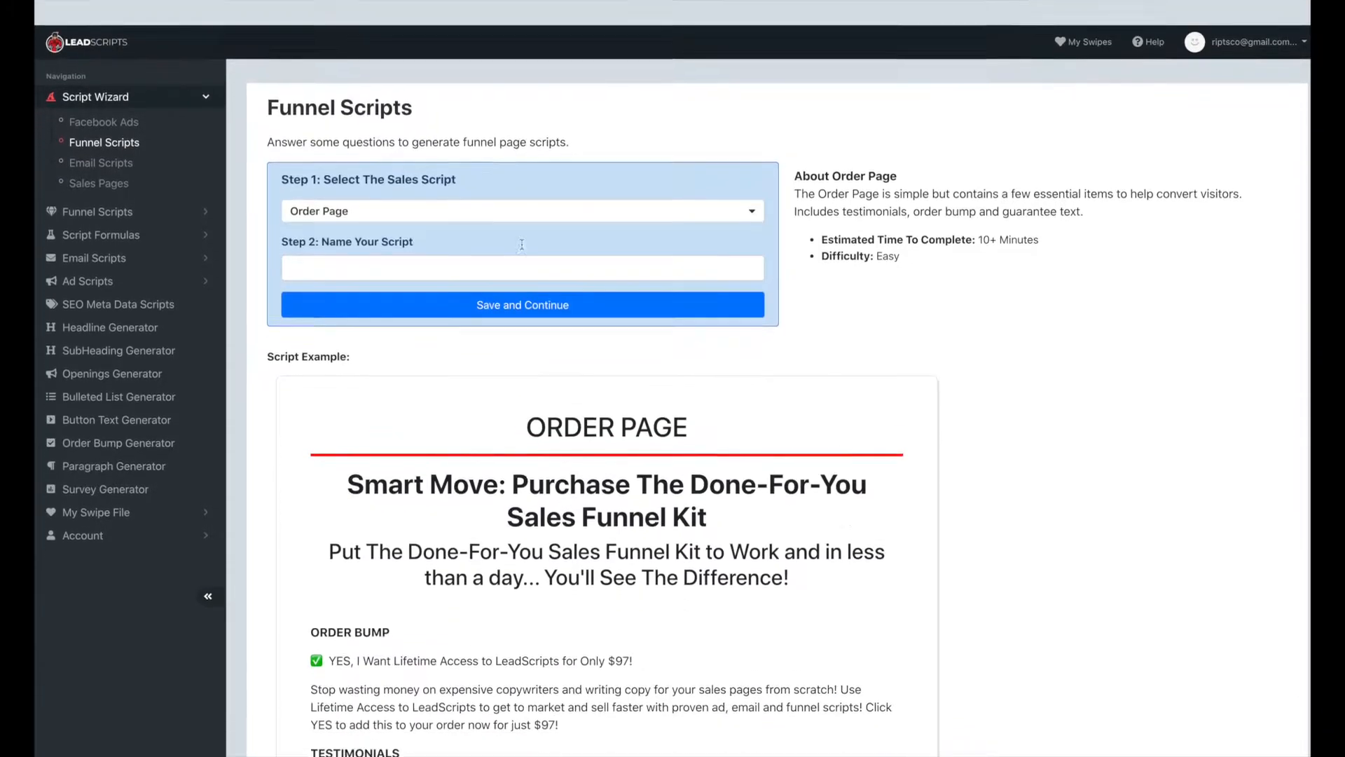
click(435, 186)
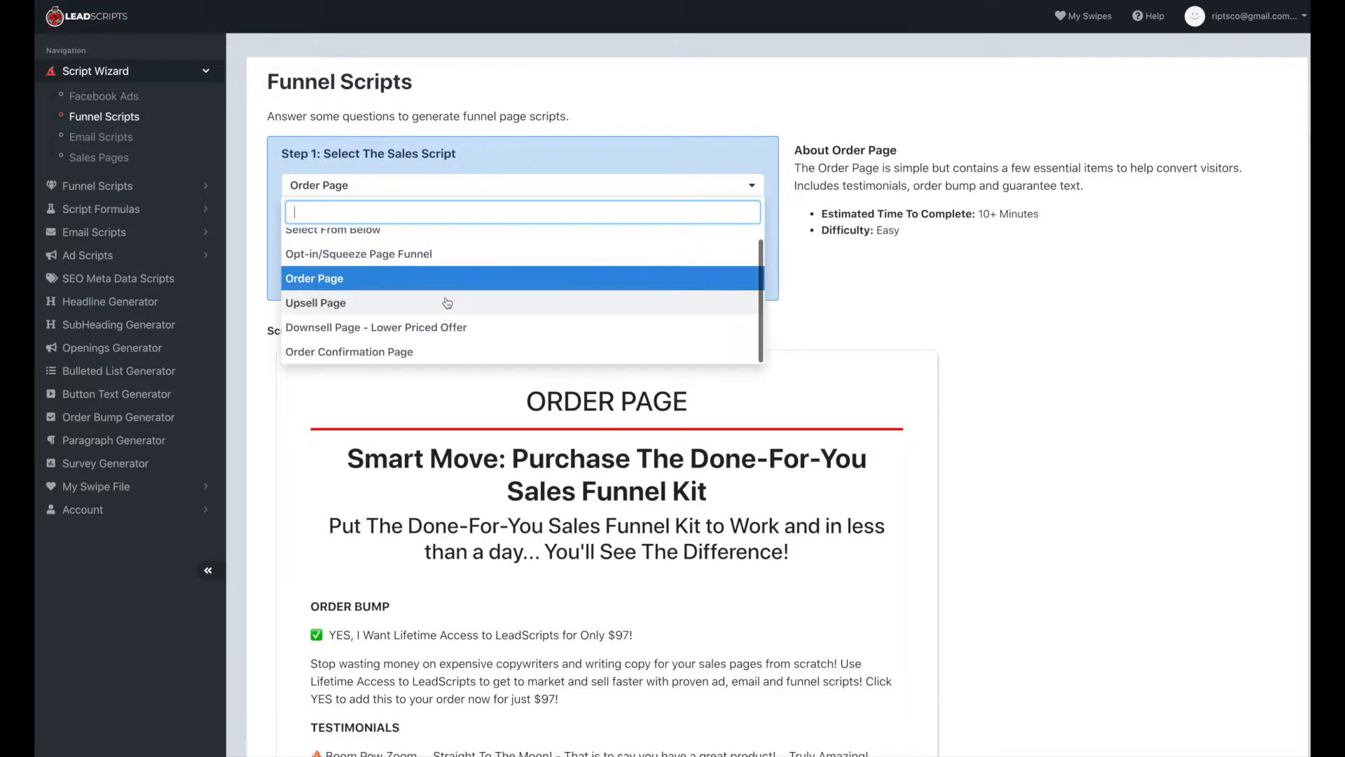
click(387, 327)
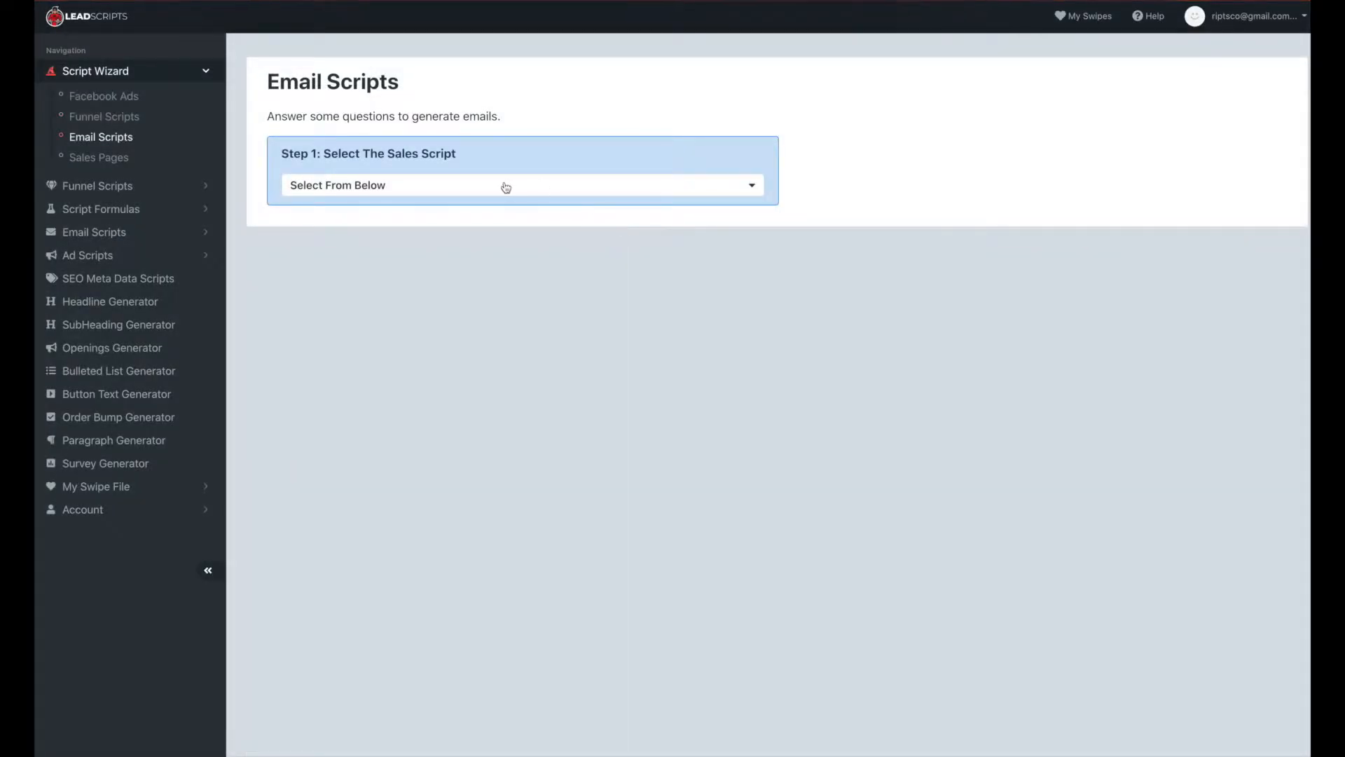
Step: In the Email Scripts wizard, choose Lead Magnet Delivery Email and review its description and example email
click(504, 185)
click(393, 266)
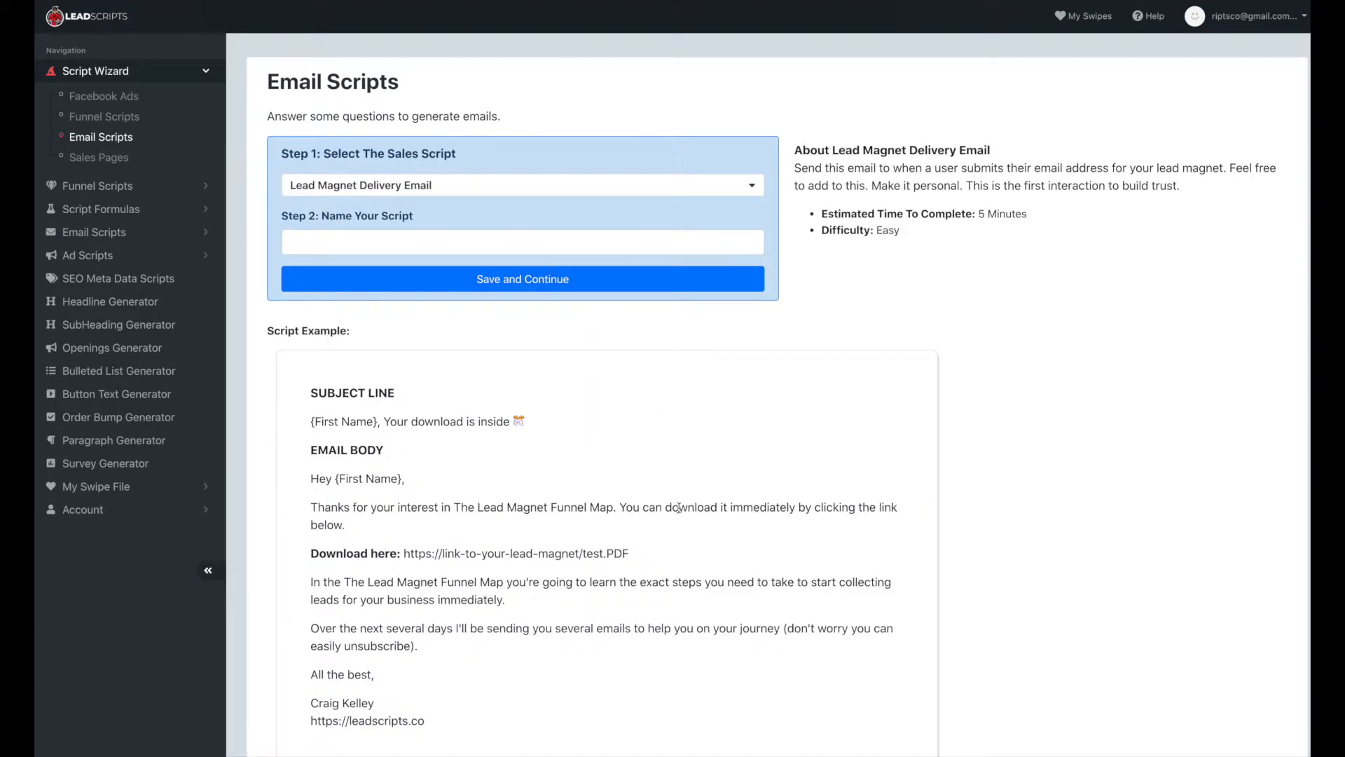
drag(831, 182, 1141, 163)
scroll(1120, 171, down, 1)
click(1021, 201)
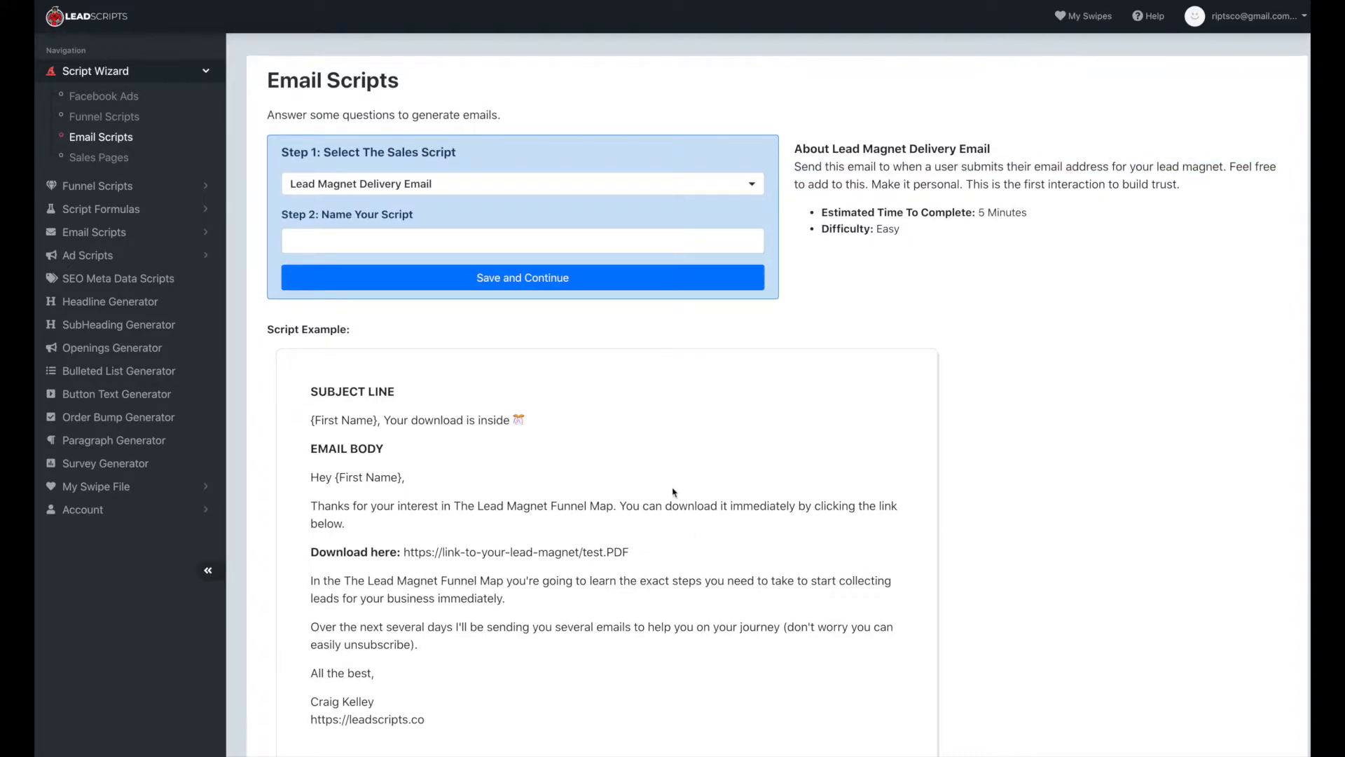
scroll(692, 536, down, 1)
scroll(691, 536, up, 1)
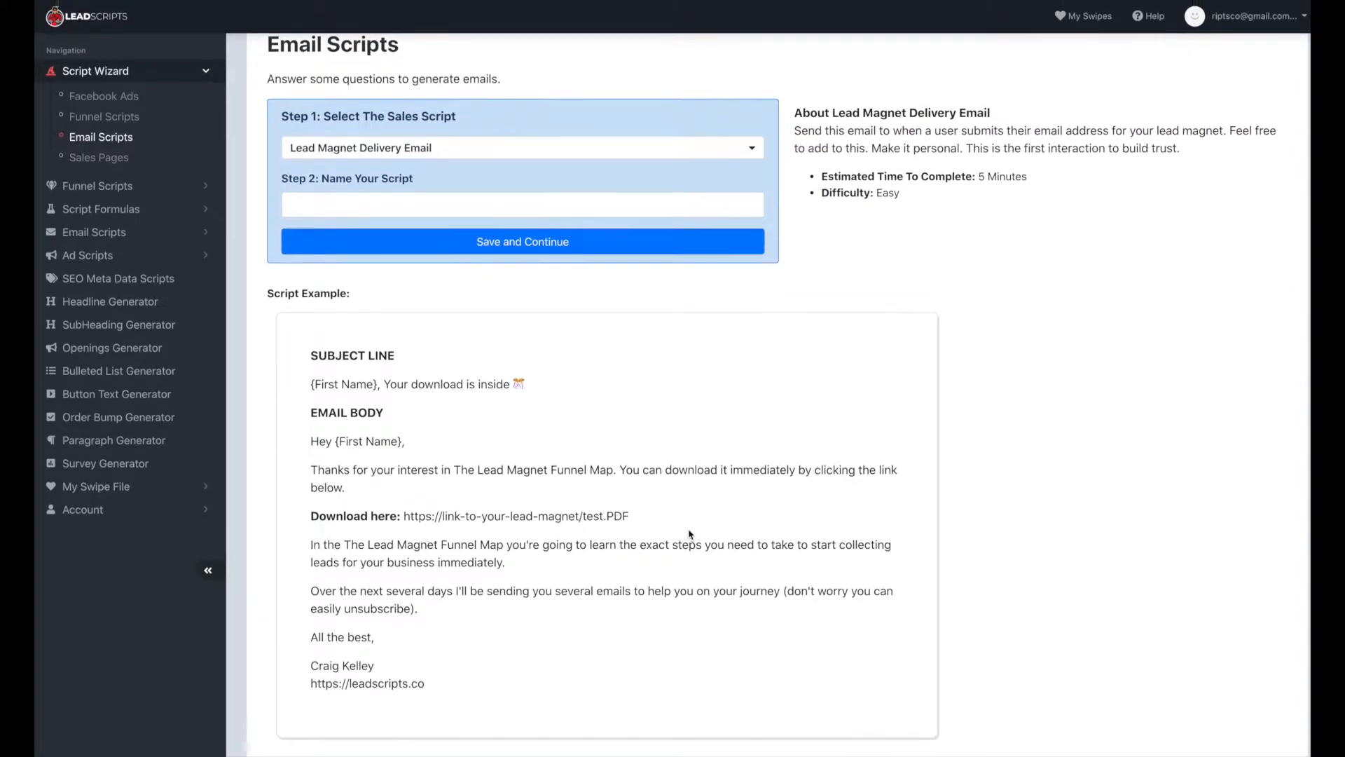
Step: Switch the email script to Welcome (Onboarding) Email Series and look through its full example sequence
click(344, 188)
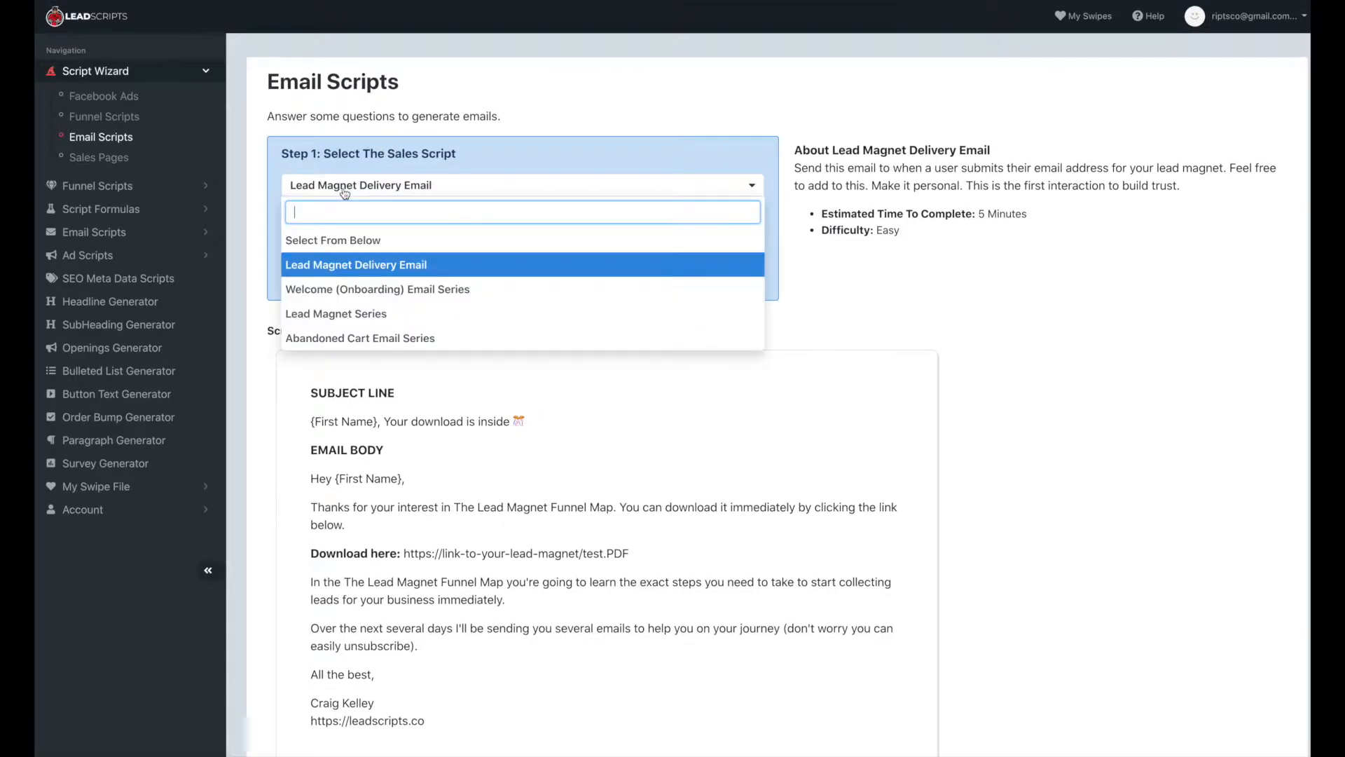
click(371, 285)
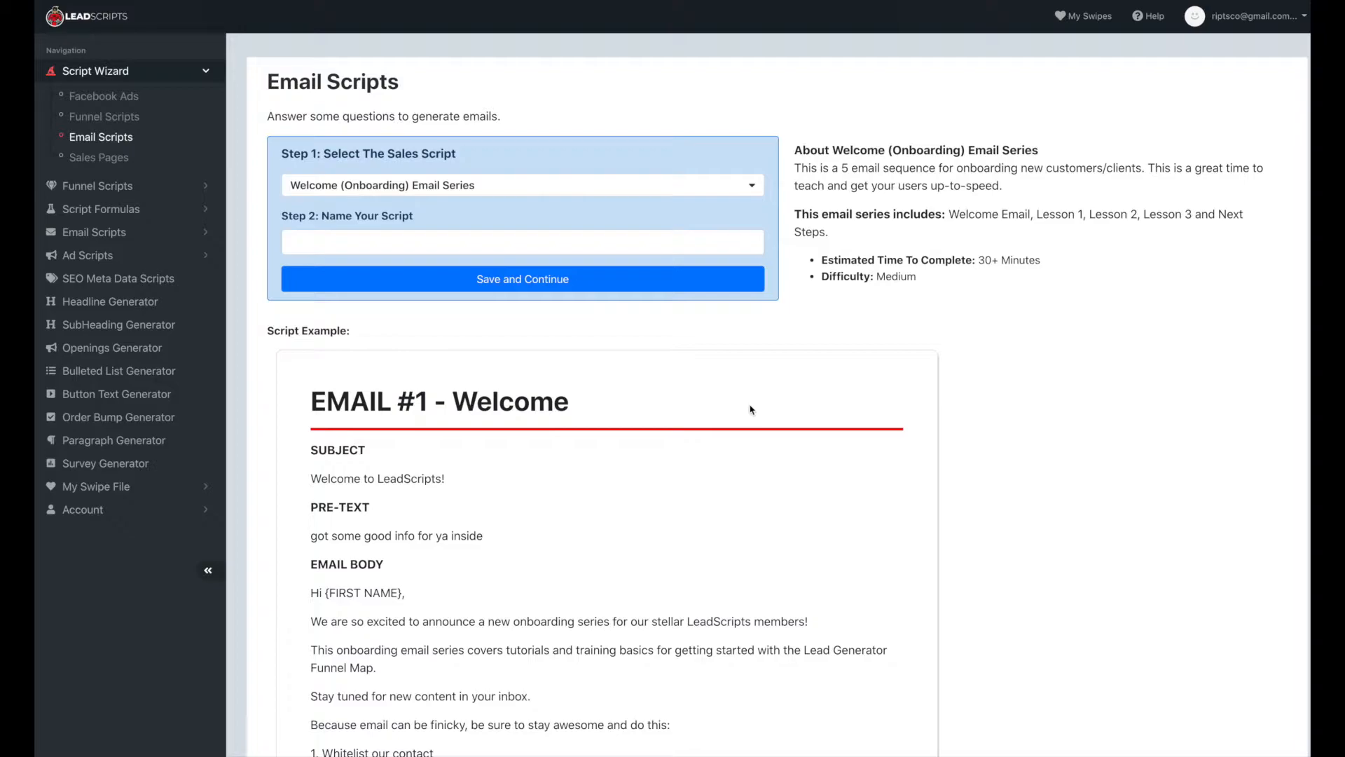
scroll(749, 409, down, 1)
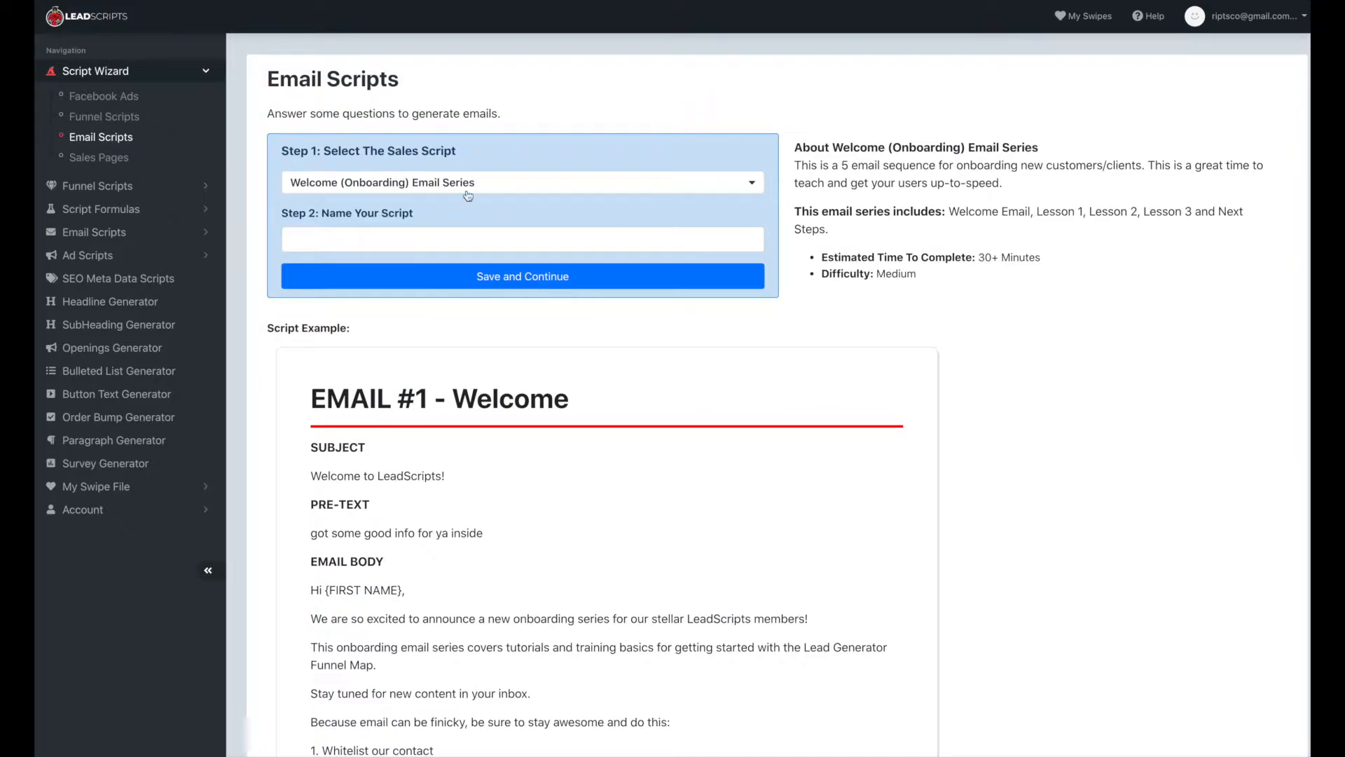
scroll(764, 471, down, 9)
scroll(772, 470, down, 20)
scroll(772, 470, up, 20)
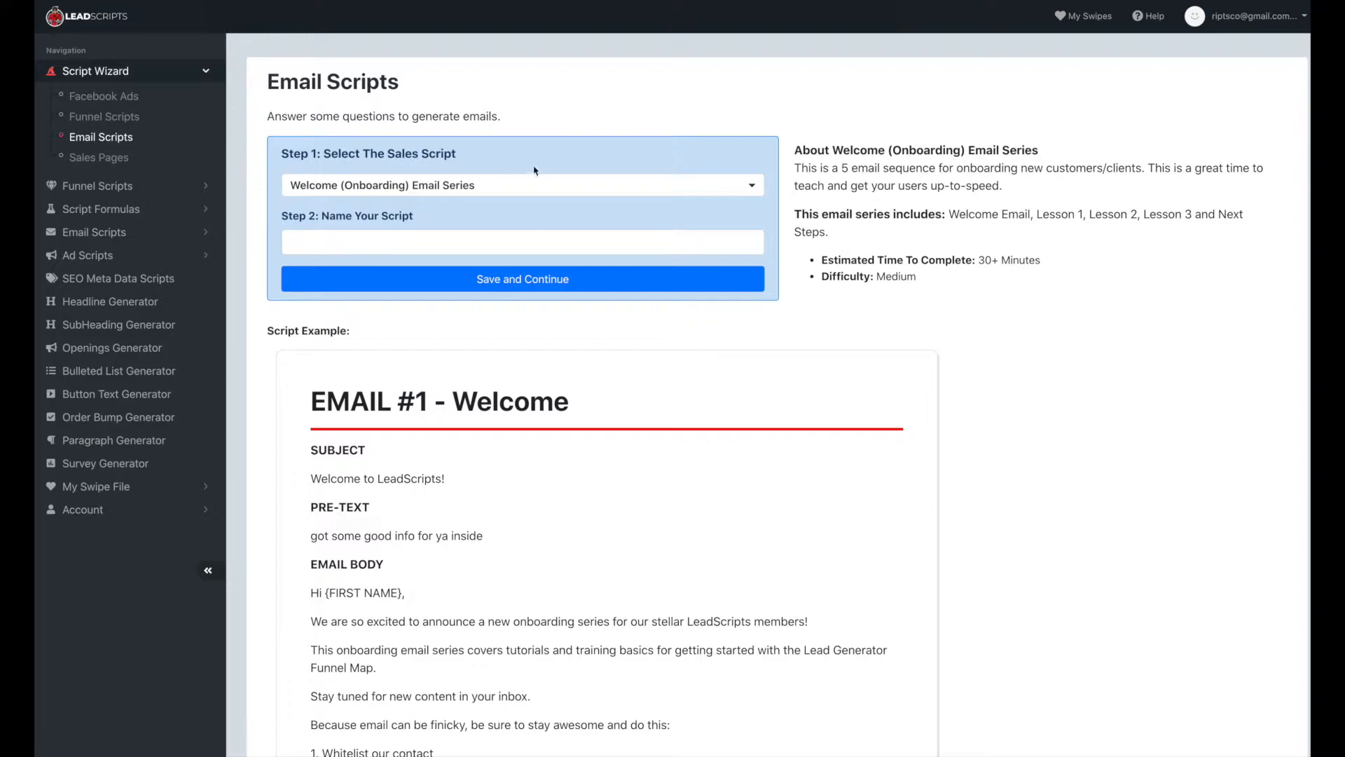
Step: Switch the email script to Lead Magnet Series and review its example emails and description
click(503, 187)
click(384, 312)
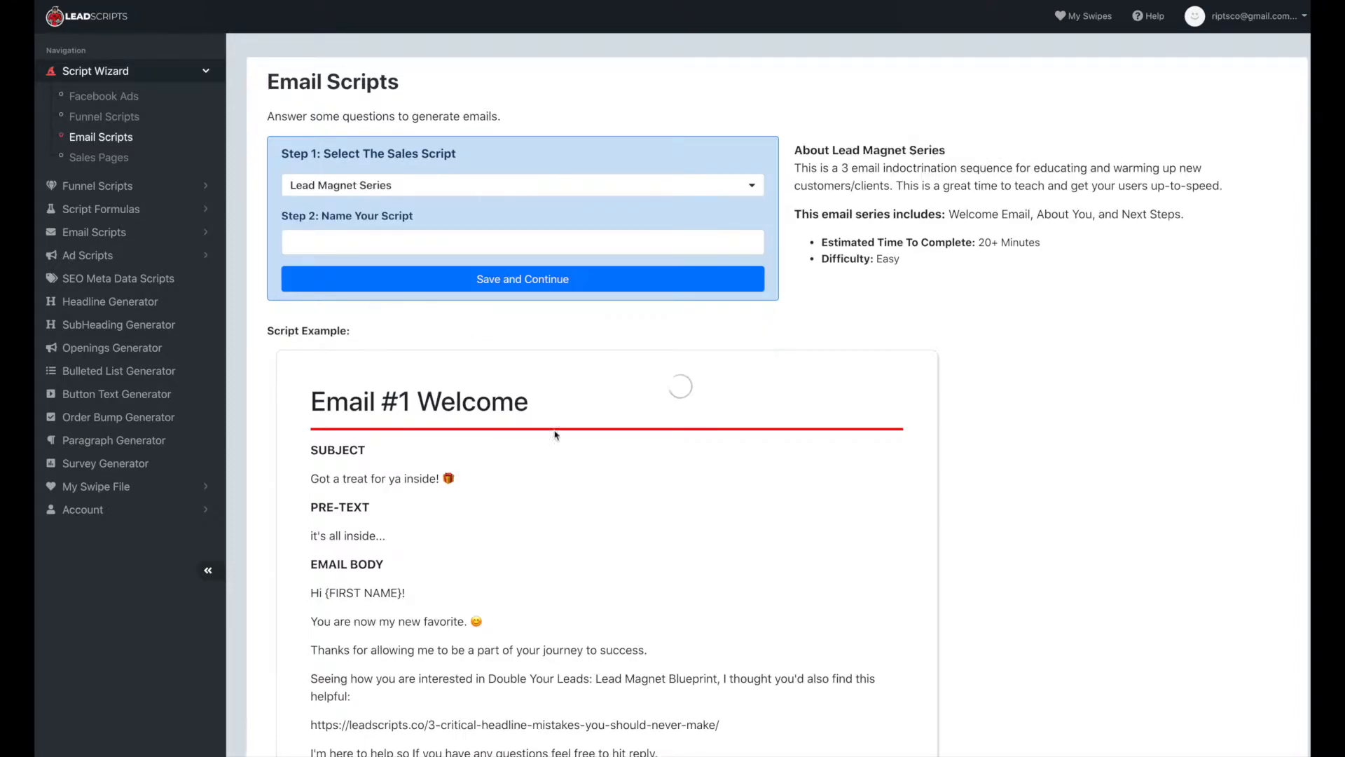
scroll(794, 486, down, 20)
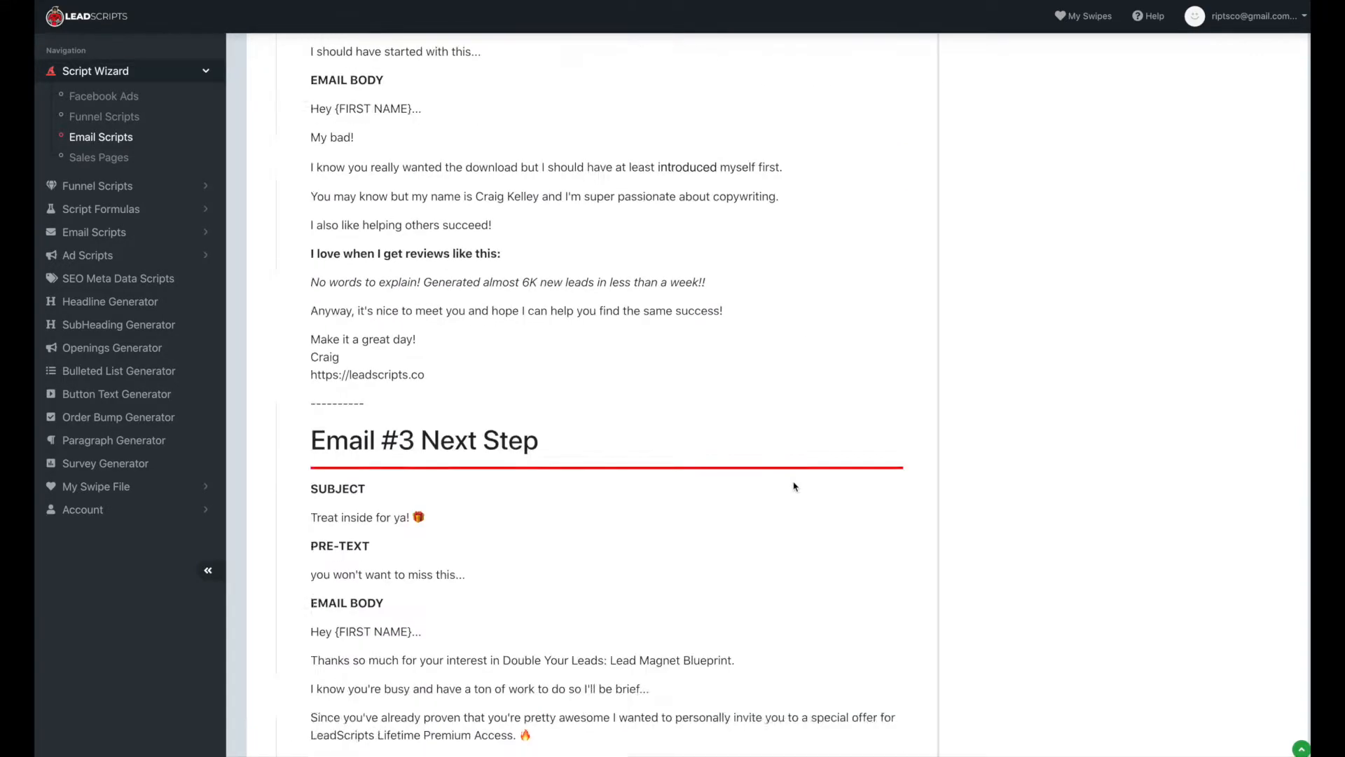
scroll(794, 485, up, 20)
drag(795, 163, 1188, 196)
click(1111, 261)
Step: Open the Sales Pages wizard, choose PAS: Problem. Aggravate. Solve. and look through its example sales letter
click(95, 161)
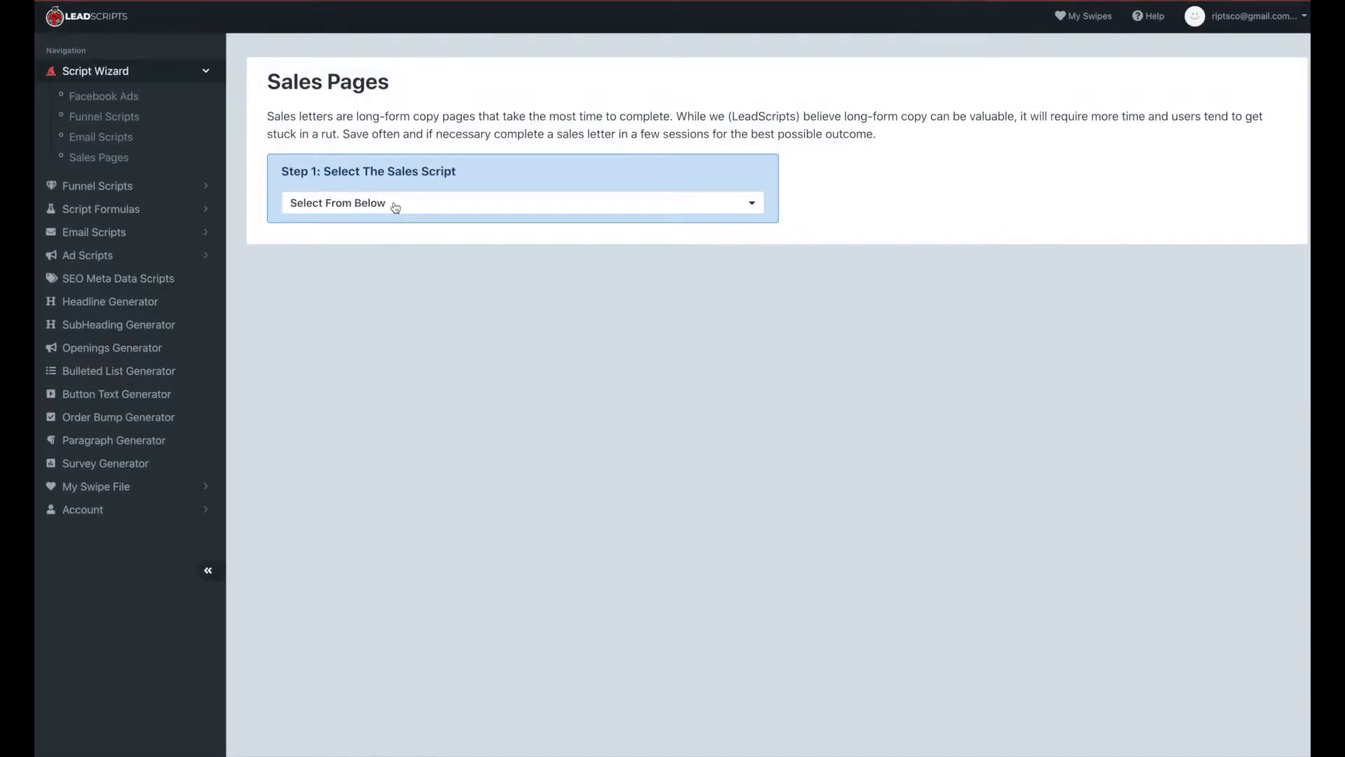
click(394, 205)
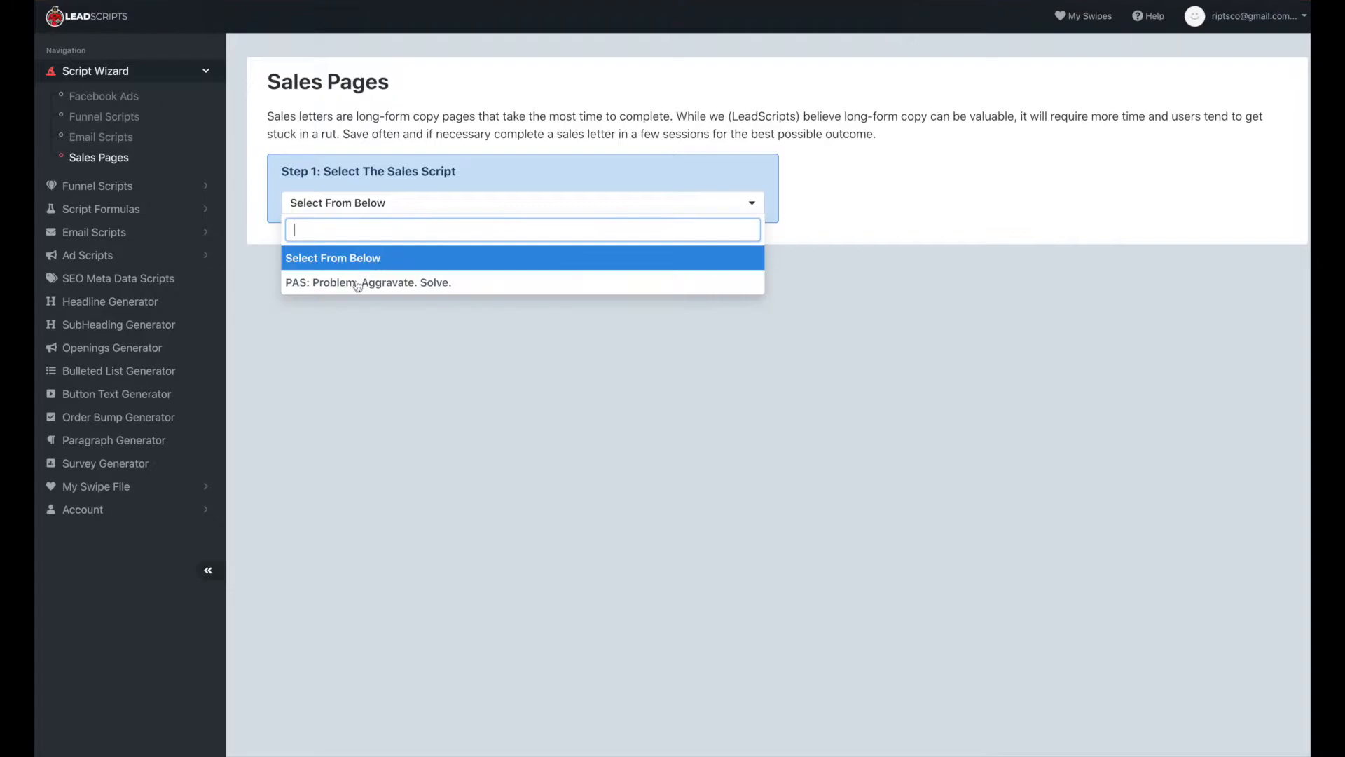
click(370, 275)
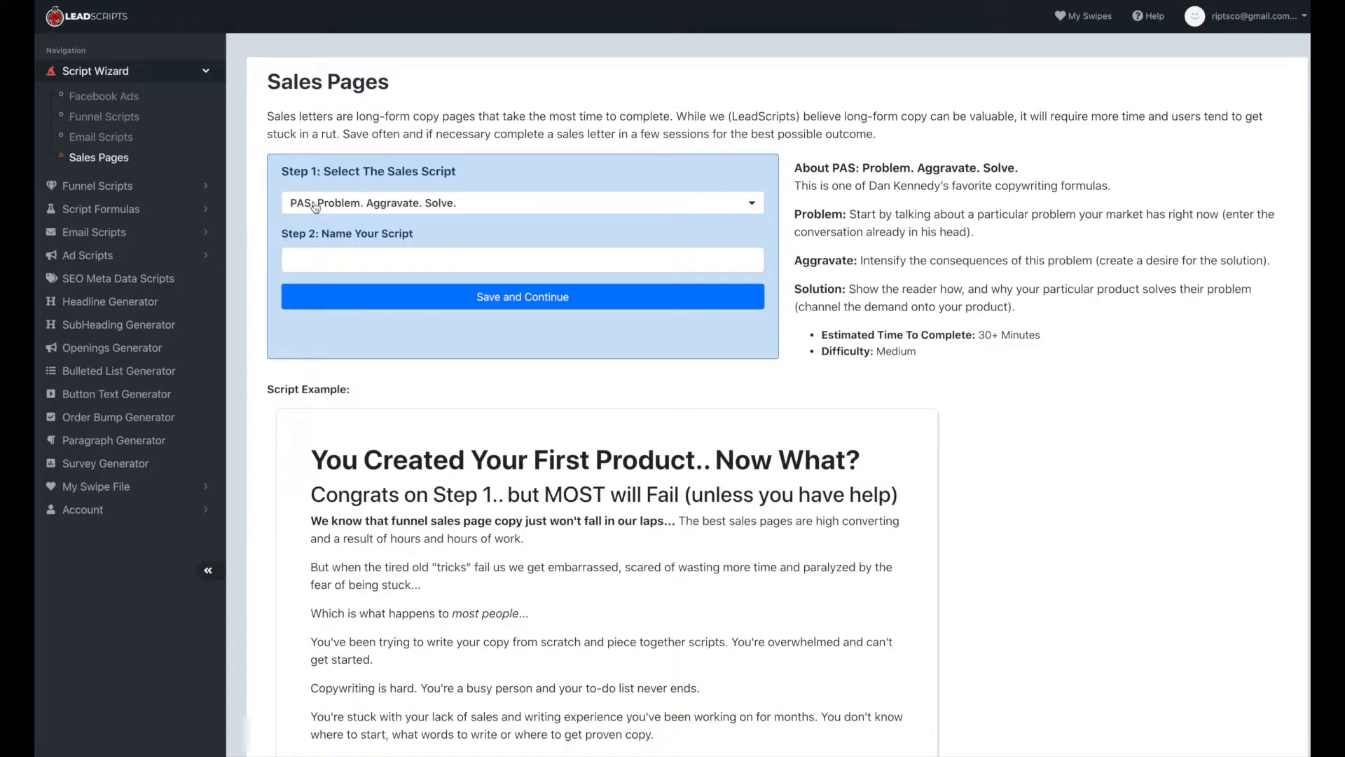
scroll(732, 394, down, 13)
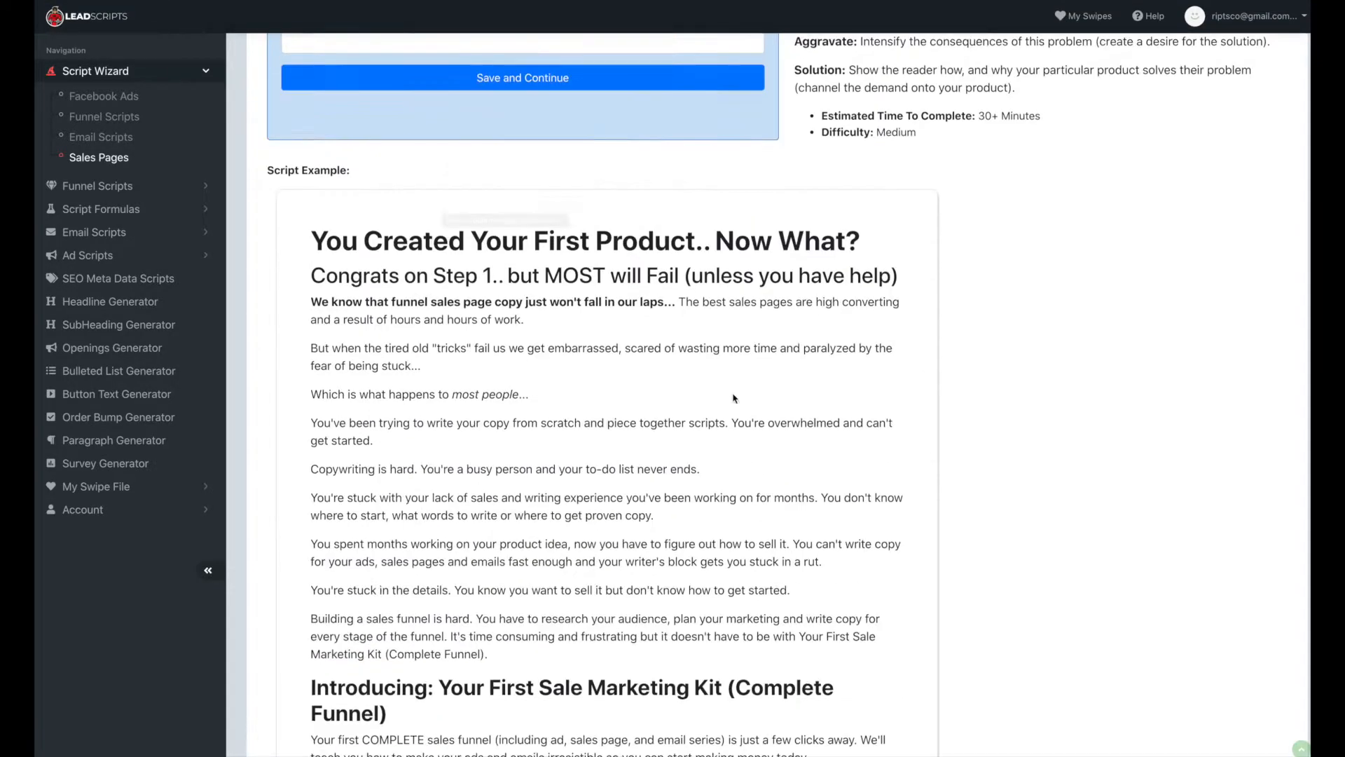
scroll(732, 394, up, 15)
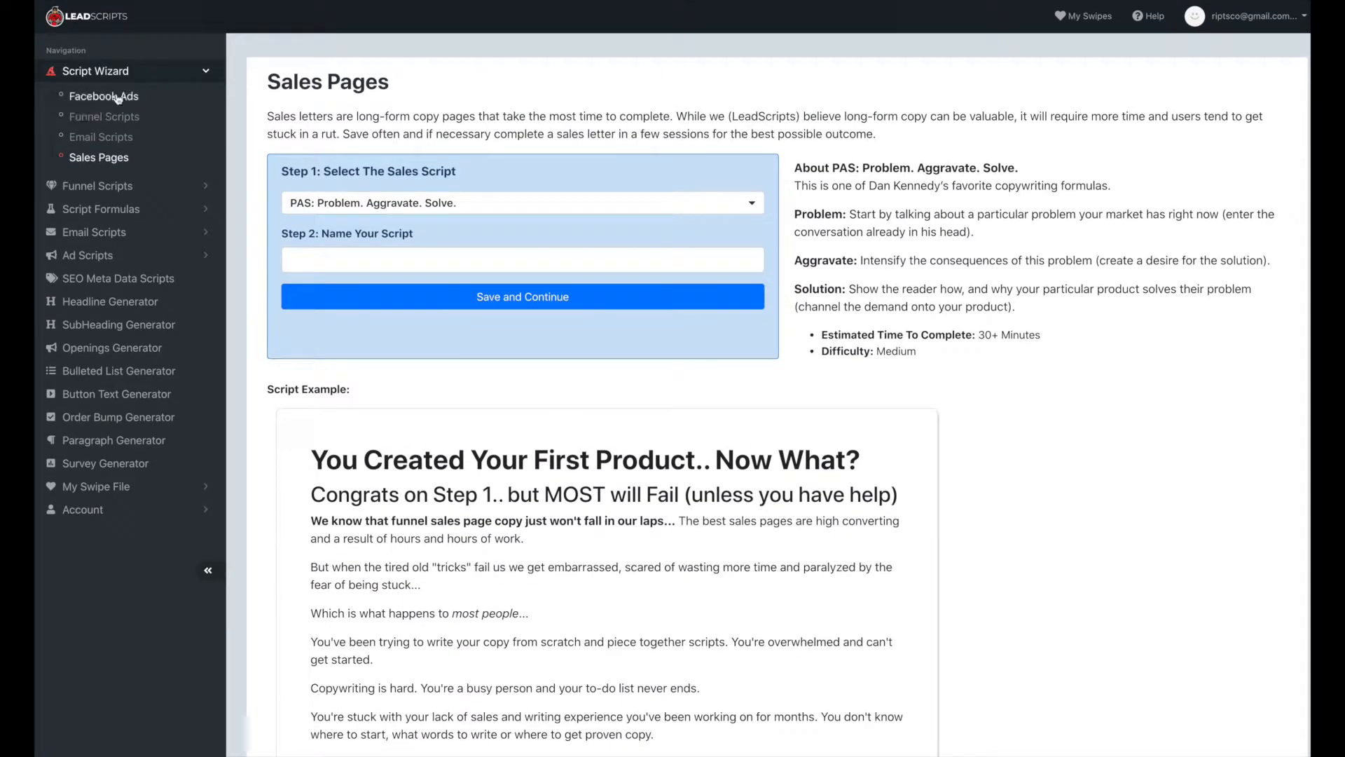
Step: Create a Facebook ad script using Ad with Lead Magnet Offer, name it Lead Magnet Offer Test, and look through its questions
click(116, 99)
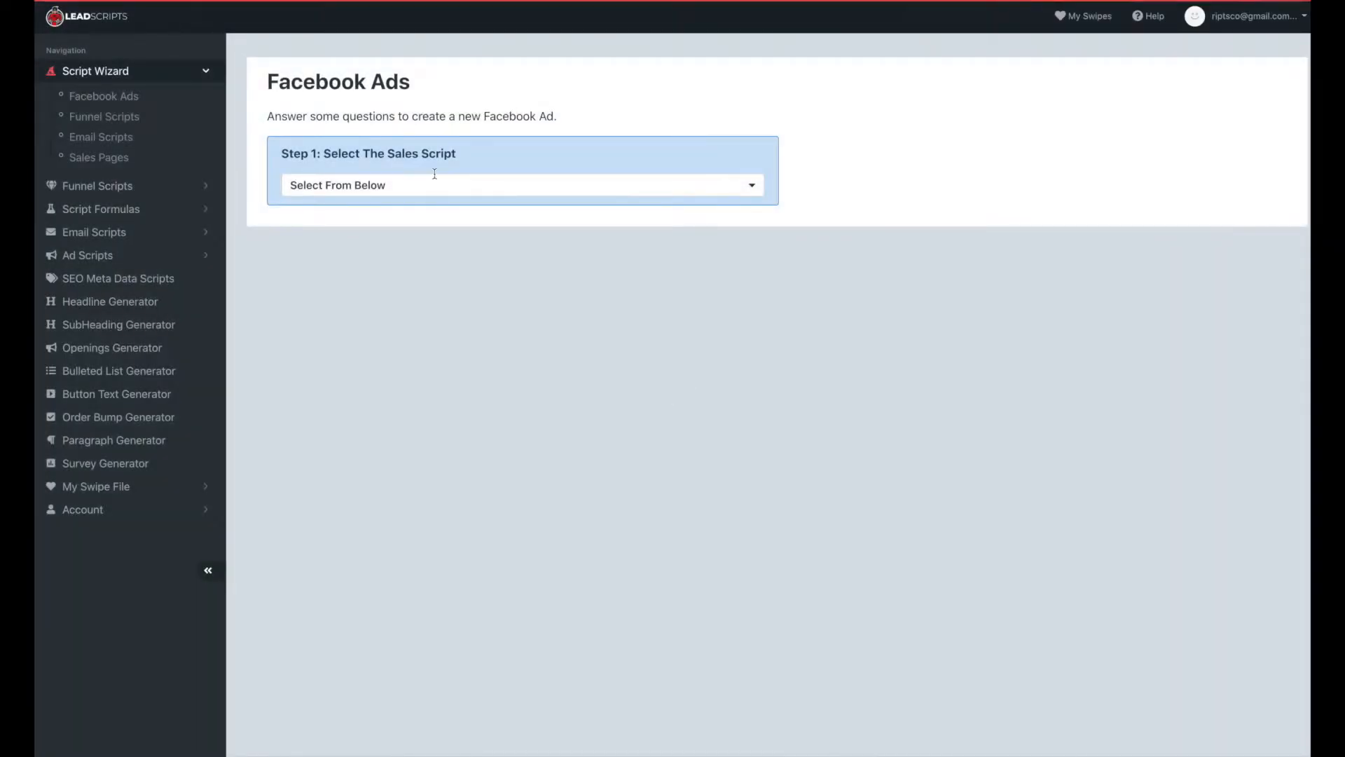
click(429, 186)
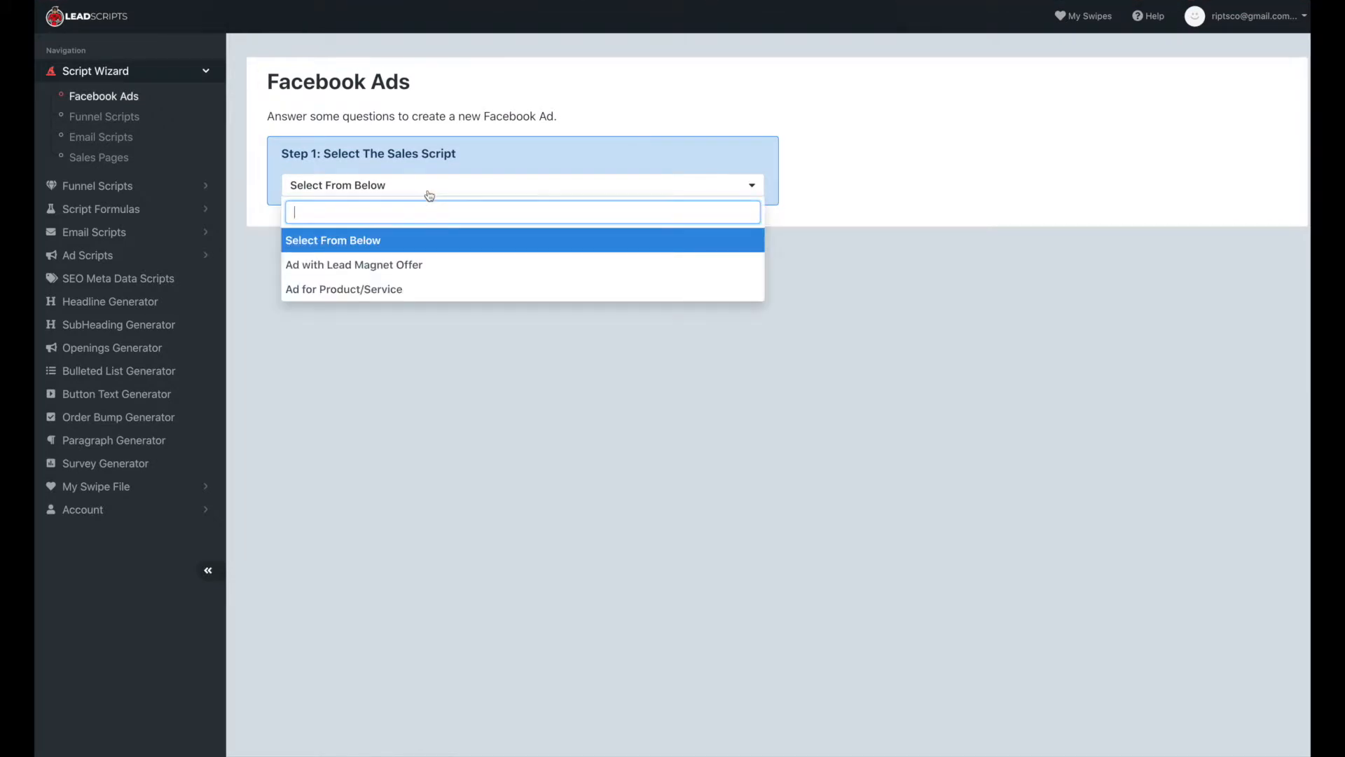
click(344, 270)
click(317, 243)
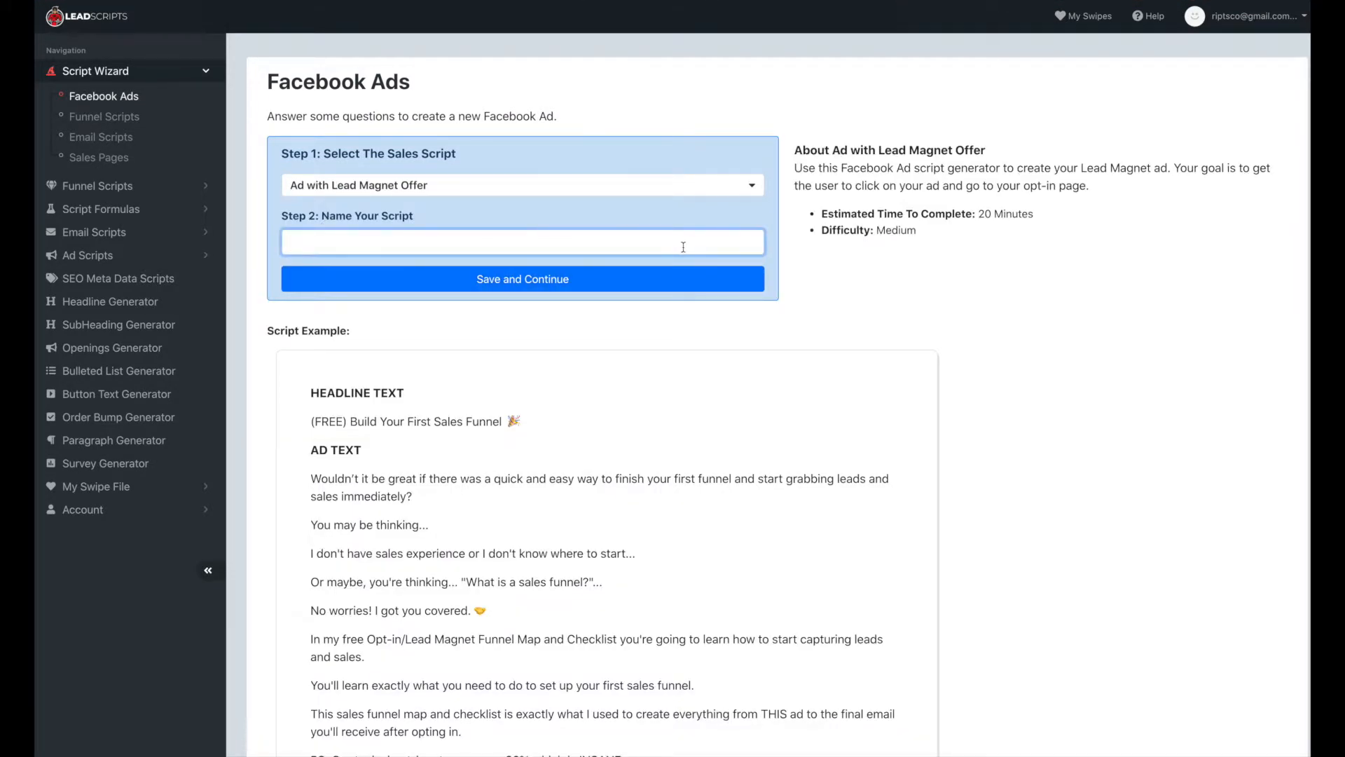
text(LEad)
click(551, 280)
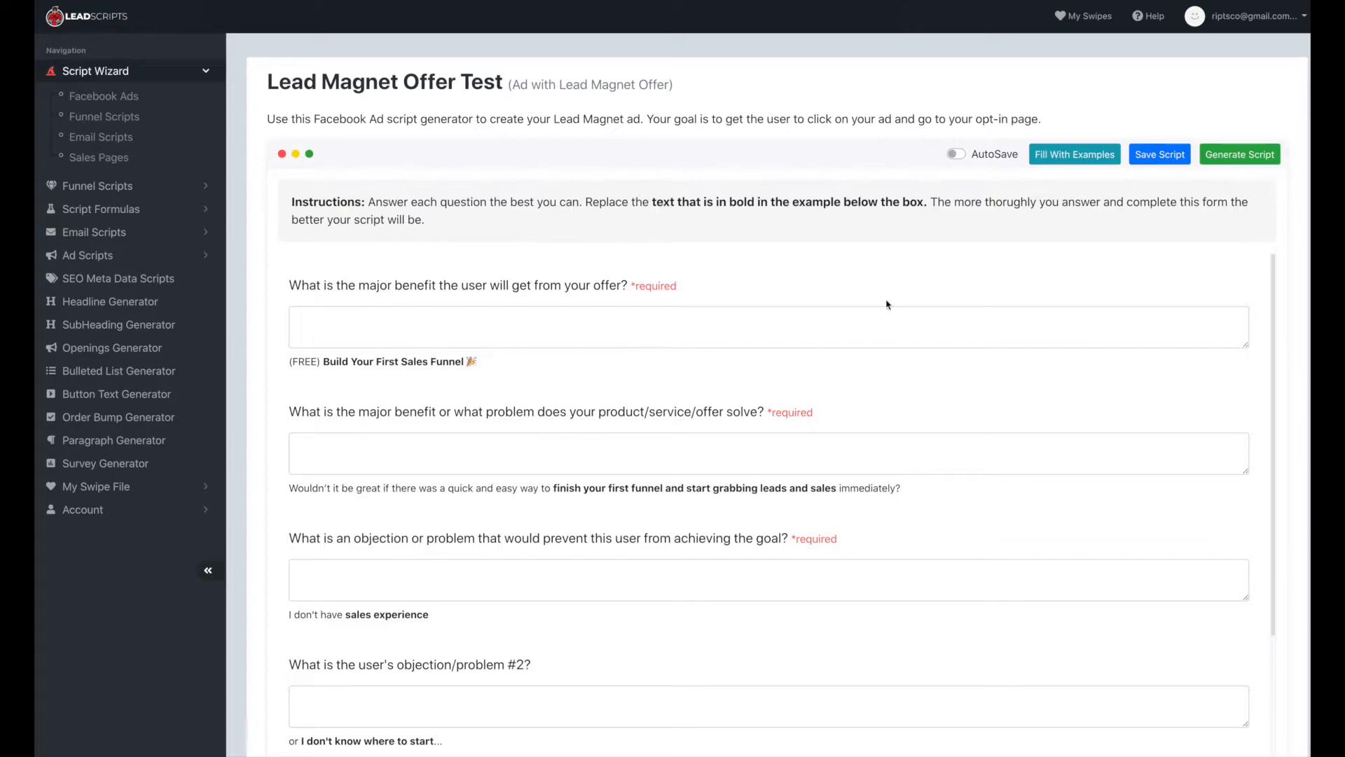
scroll(743, 523, down, 10)
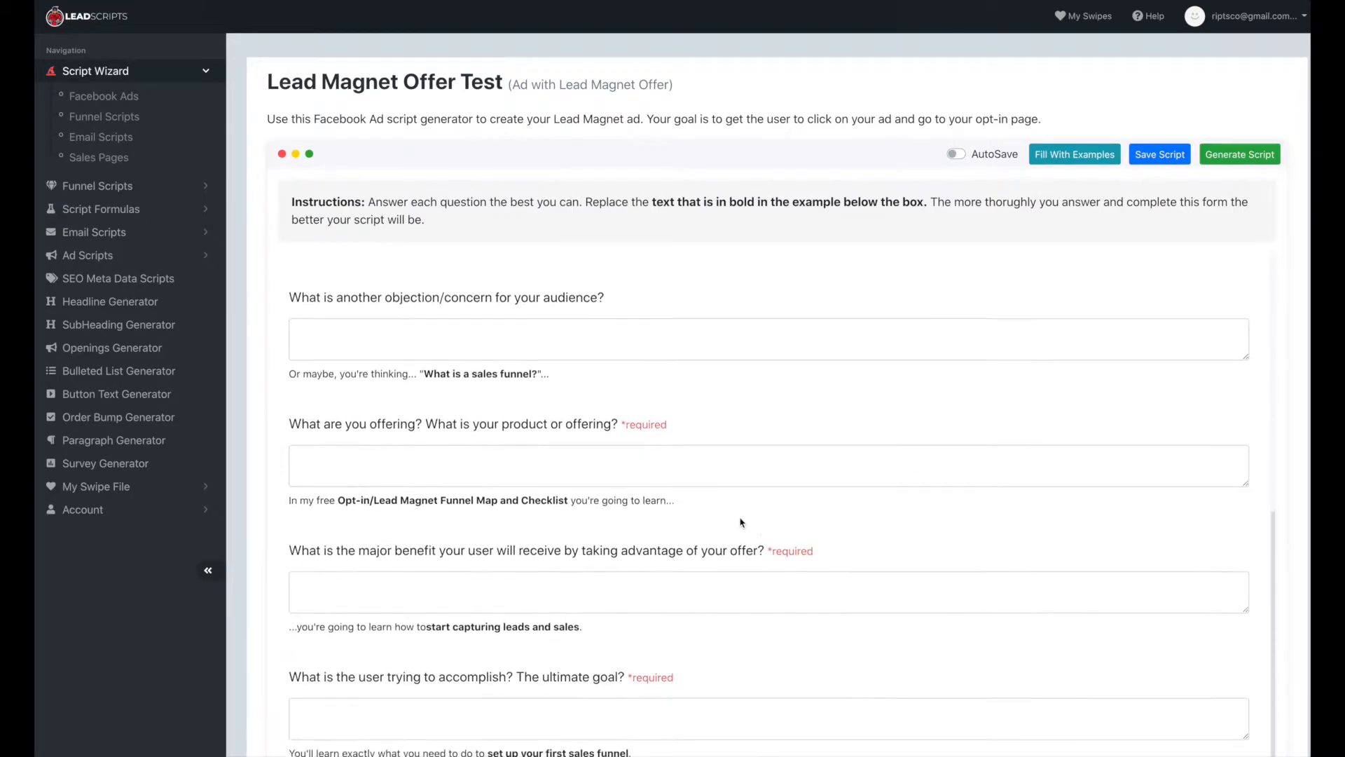
Step: Rename the script to LM Offer Test and save the new name
scroll(742, 522, up, 10)
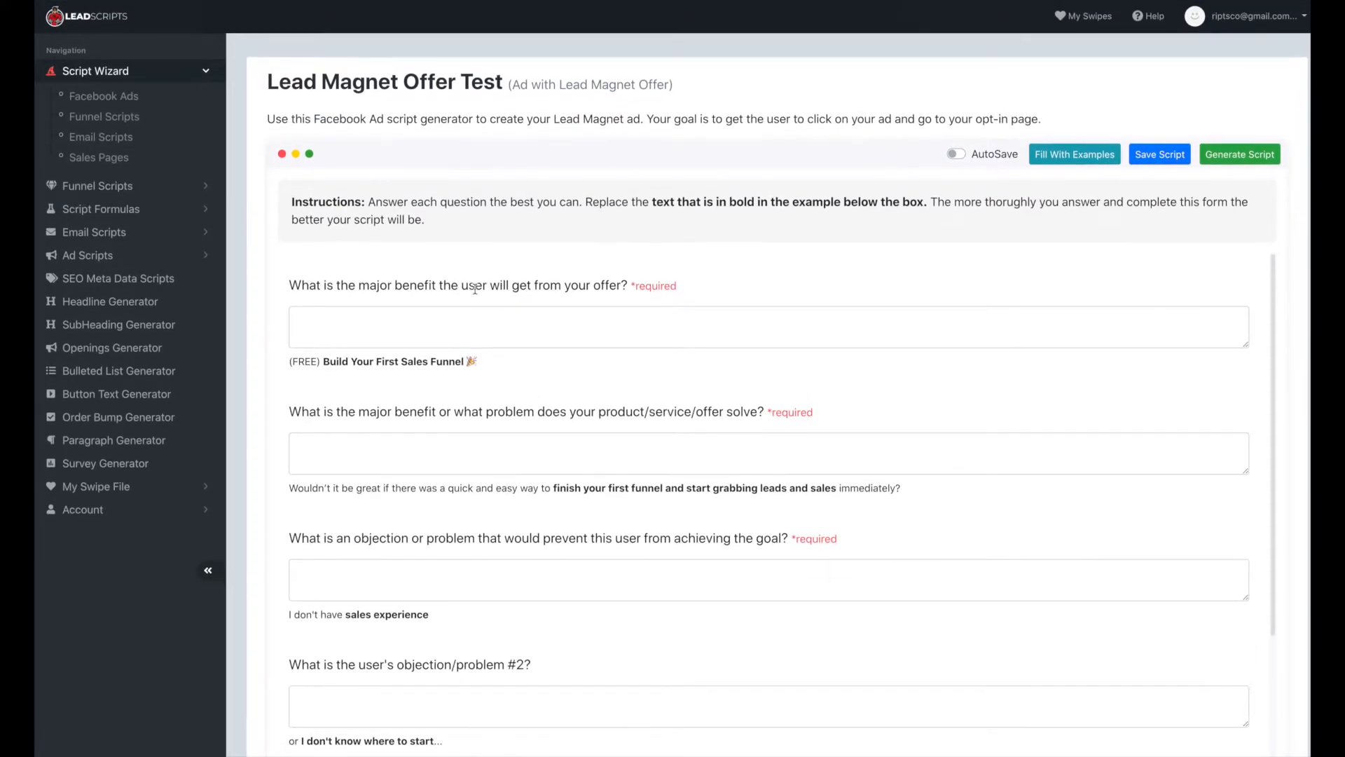
click(369, 82)
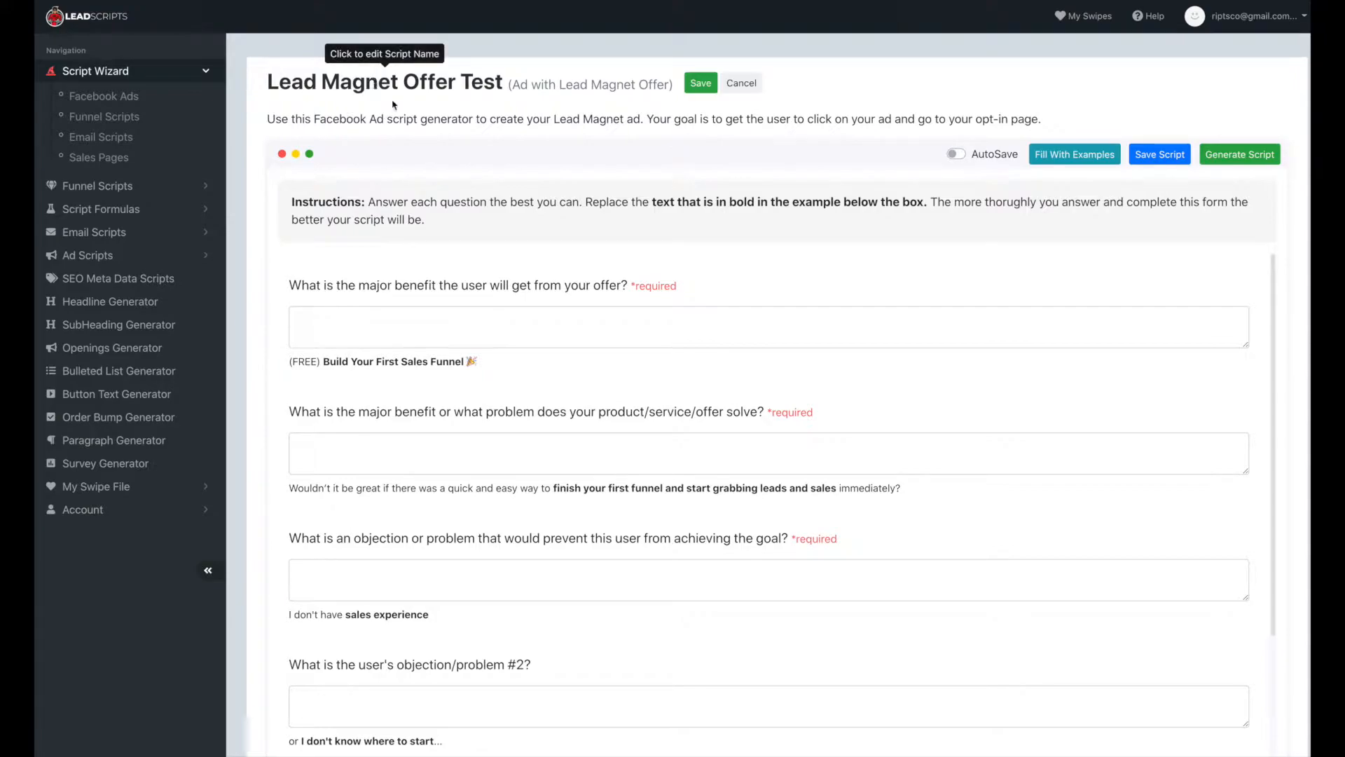
double_click(369, 83)
key(BackSpace)
key(BackSpace)
key(BackSpace)
key(BackSpace)
key(BackSpace)
text(M)
click(601, 84)
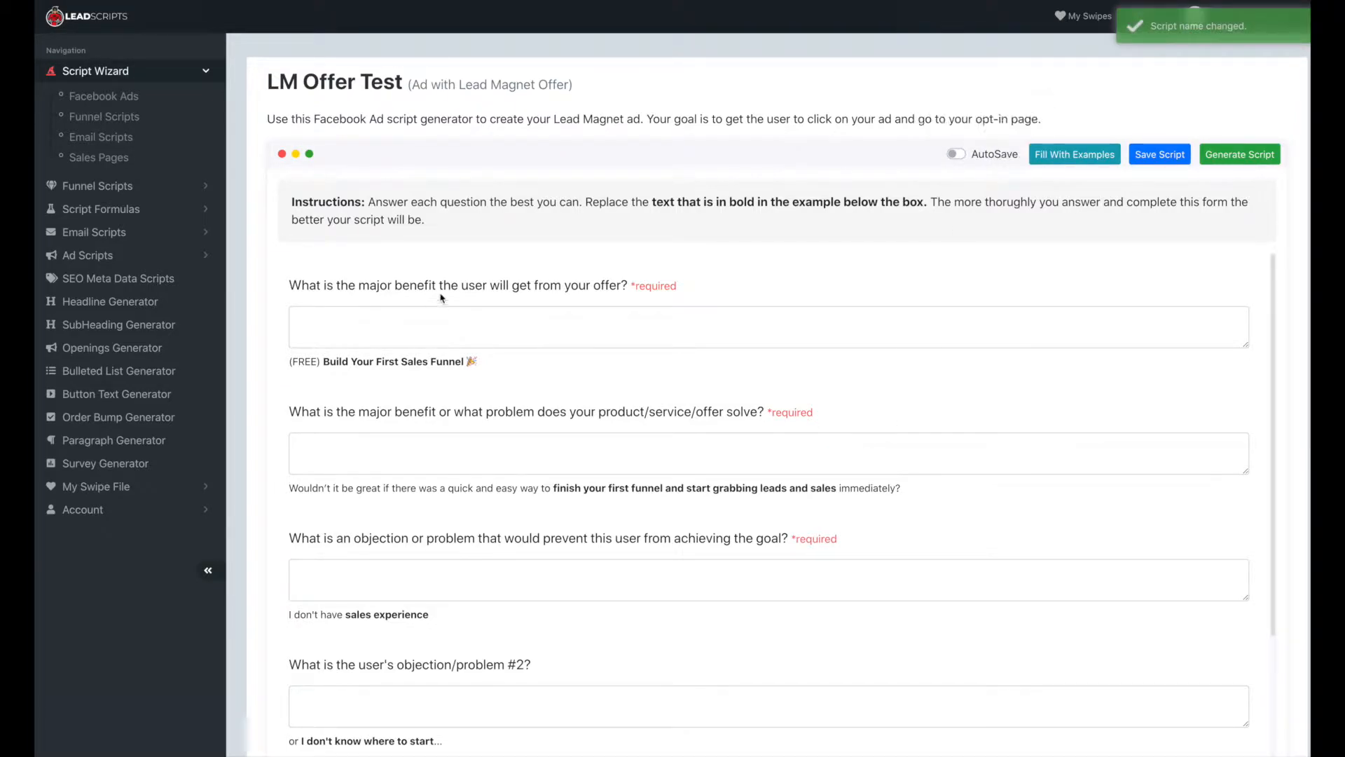
Step: Enter random filler text in the form's first three answers and go back to the previous page without saving
click(348, 326)
click(438, 459)
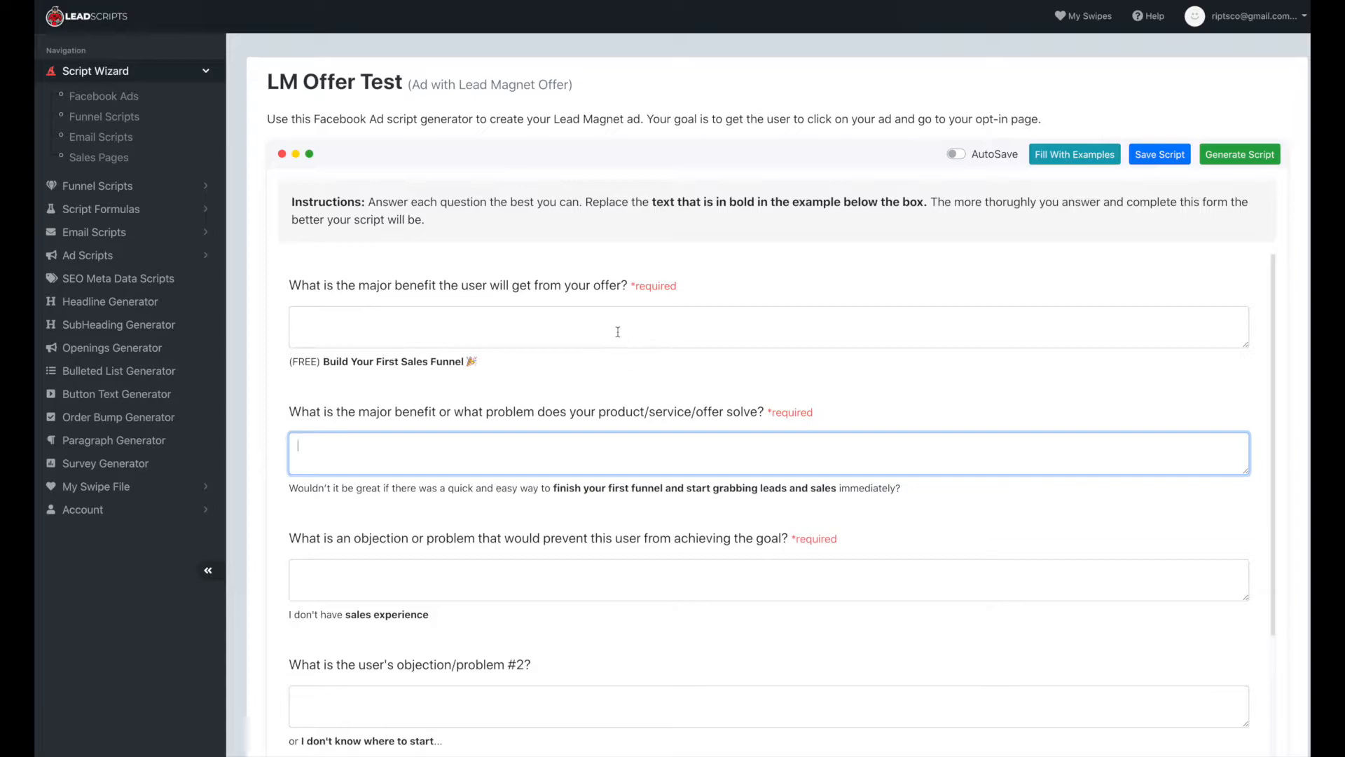
click(590, 330)
text(asdfasdfasdf asdfasdf)
click(583, 443)
text(asdf asdfasdfasd)
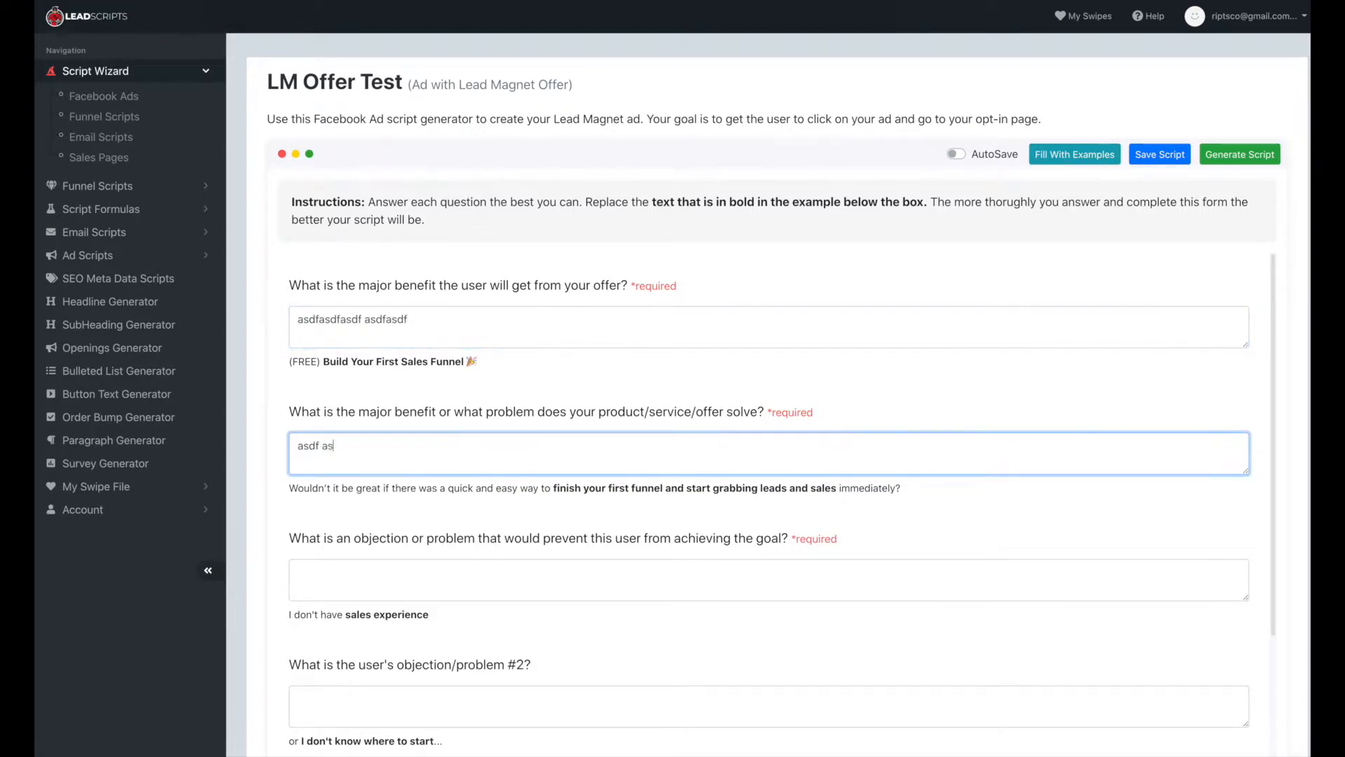
key(Tab)
text(f asdfasdfasdf)
scroll(633, 358, left, 5)
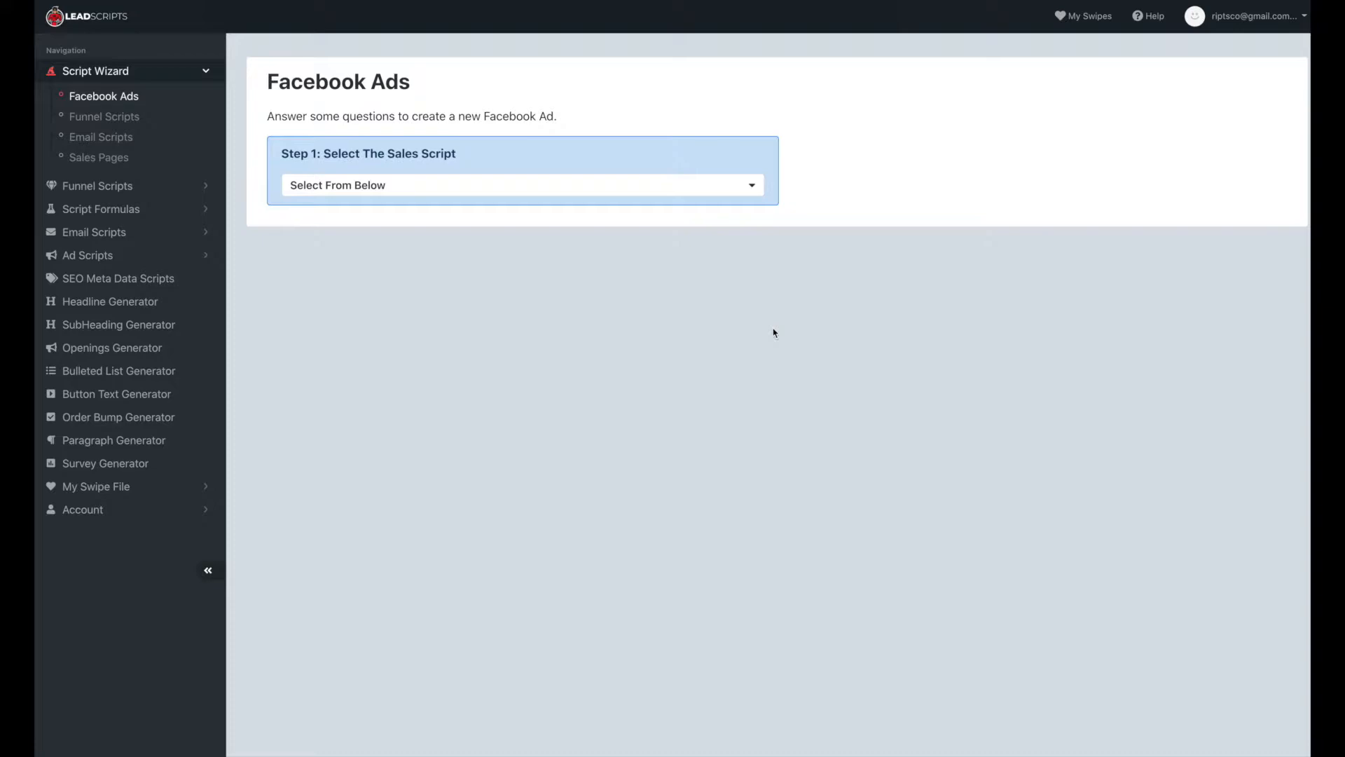
Step: Open the LM Offer Test script for editing from the custom scripts in My Swipe File
click(176, 494)
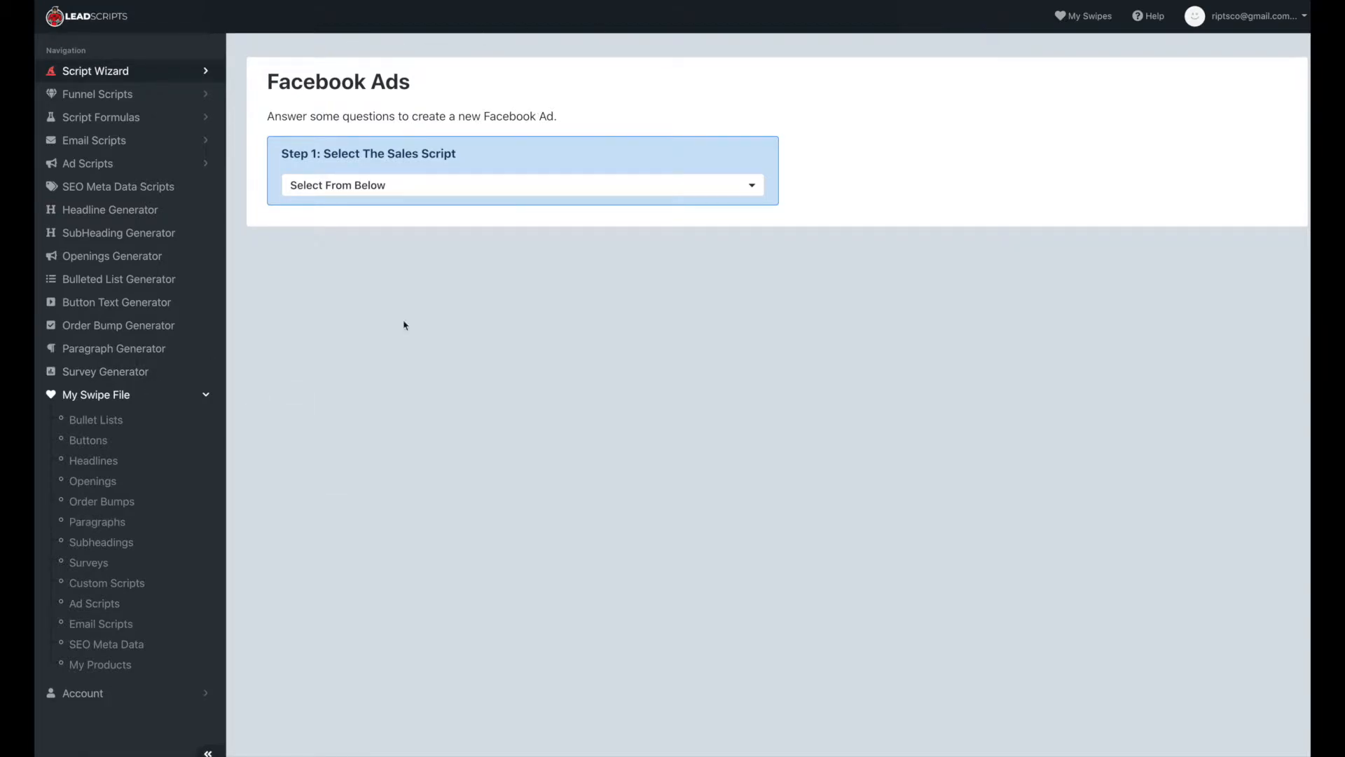
click(102, 586)
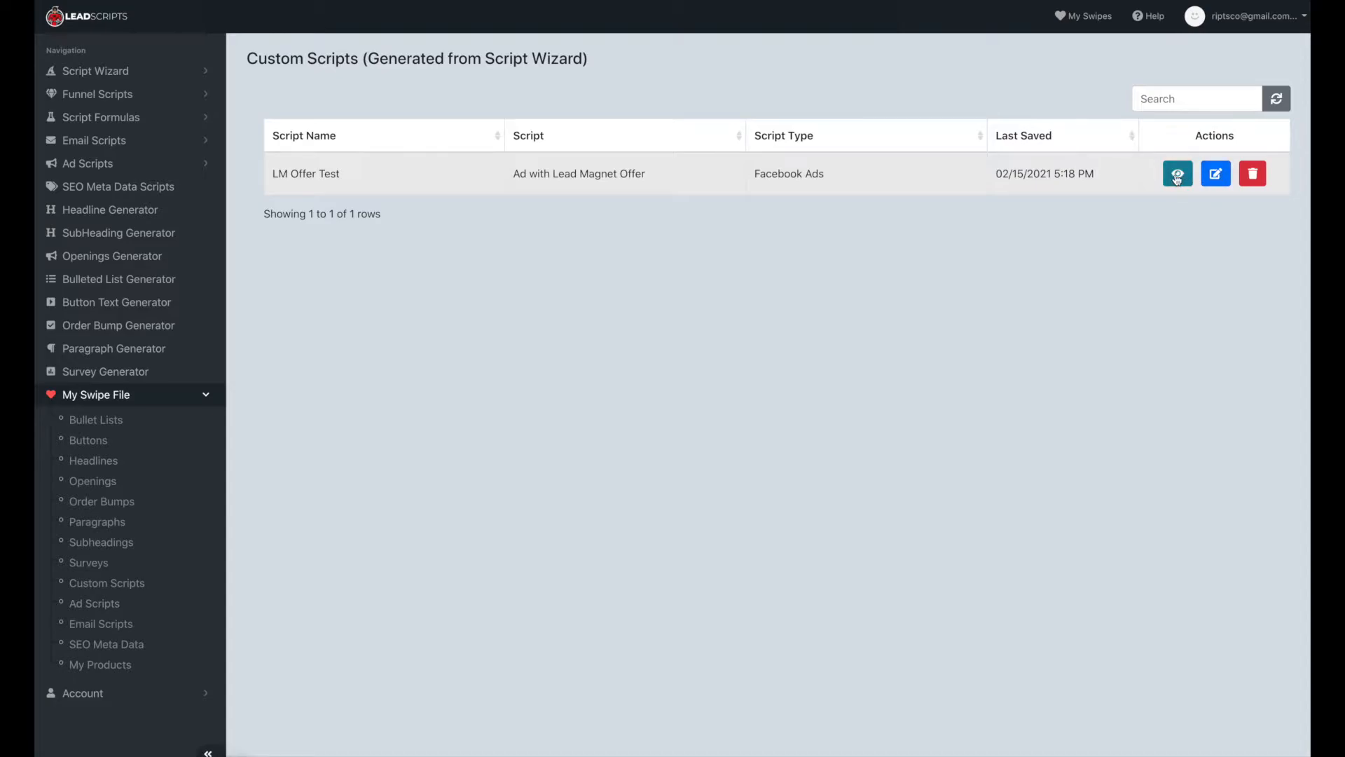
click(1216, 182)
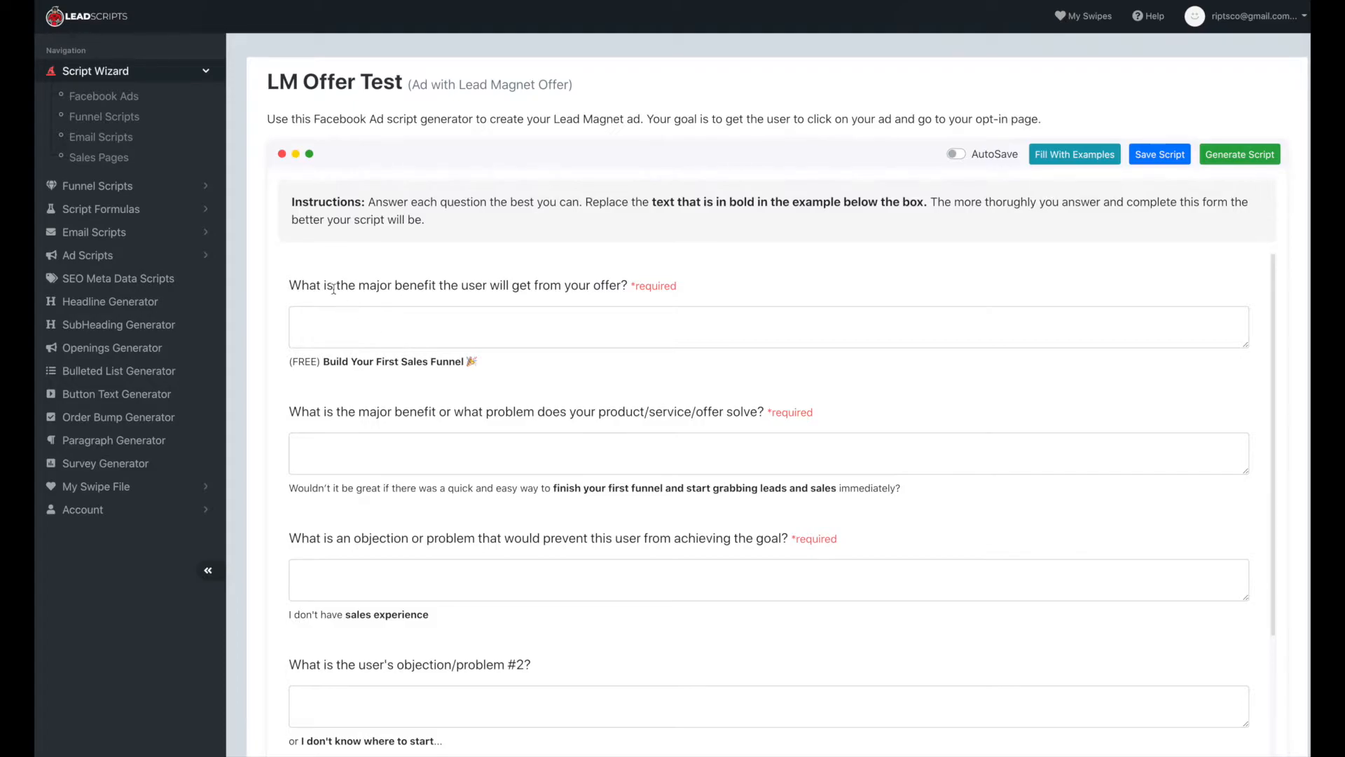
Step: Copy the bold example text "Build Your First Sales Funnel 🎉" into the answer for the first question
click(449, 325)
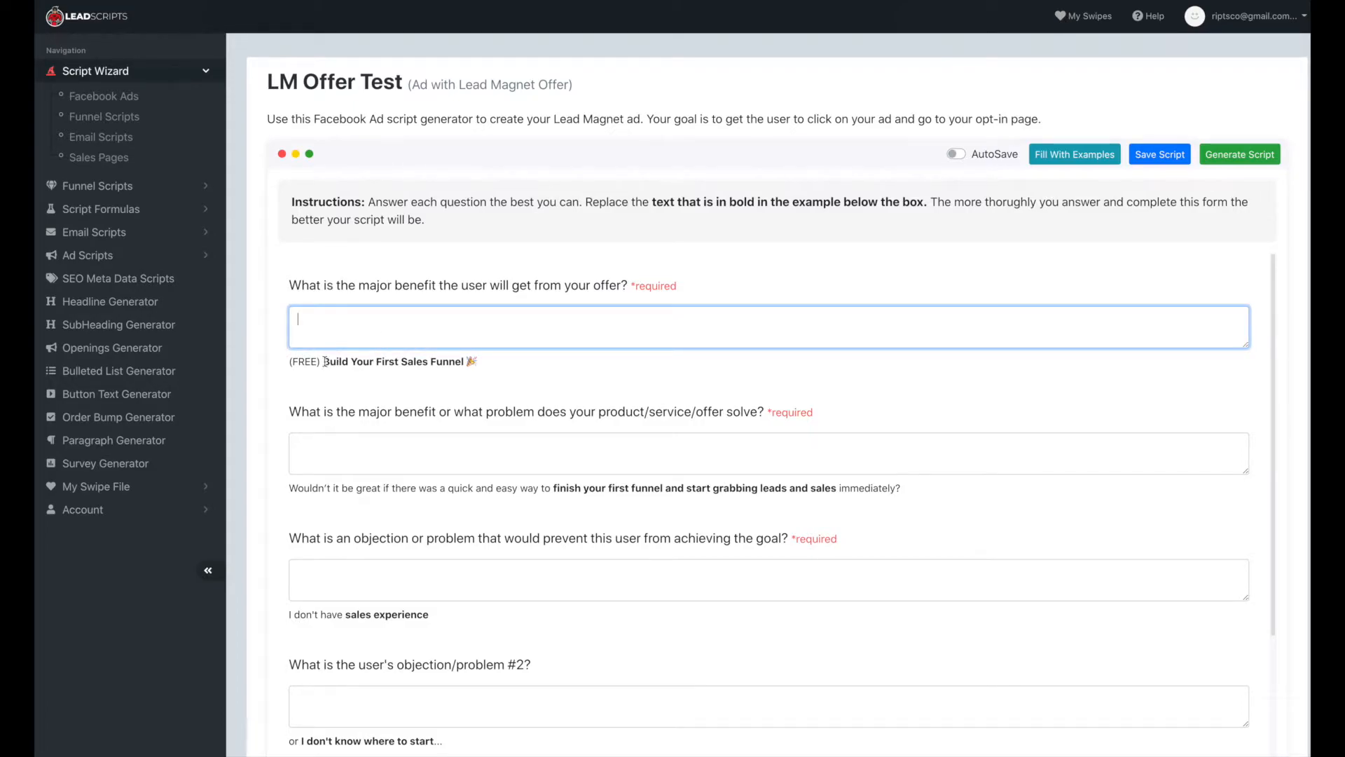
drag(324, 361, 599, 362)
key(ctrl+c)
click(411, 313)
key(ctrl+v)
scroll(646, 208, down, 1)
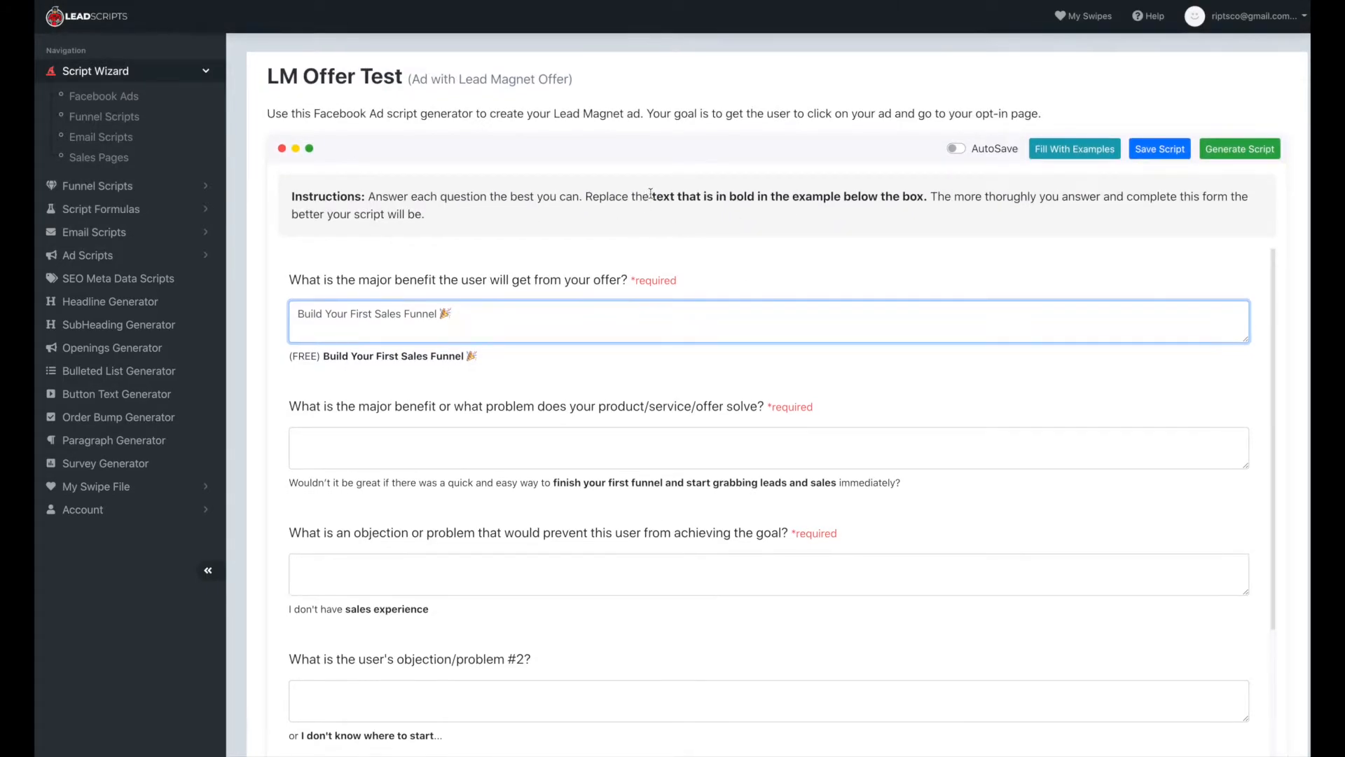
Step: Review the instructions and example wording, and answer the second question with "finish your first funnel and start grabbing leads and sales"
drag(652, 196, 924, 194)
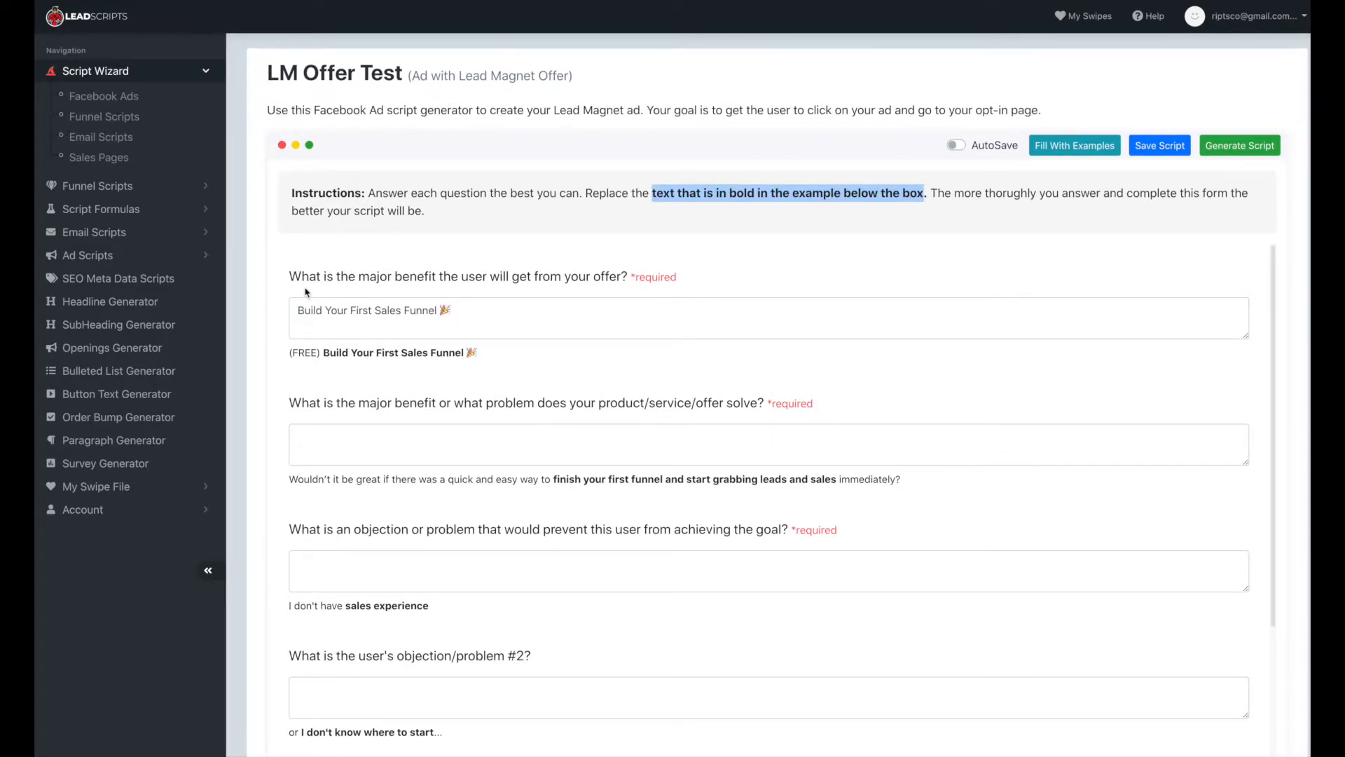
drag(286, 353, 522, 352)
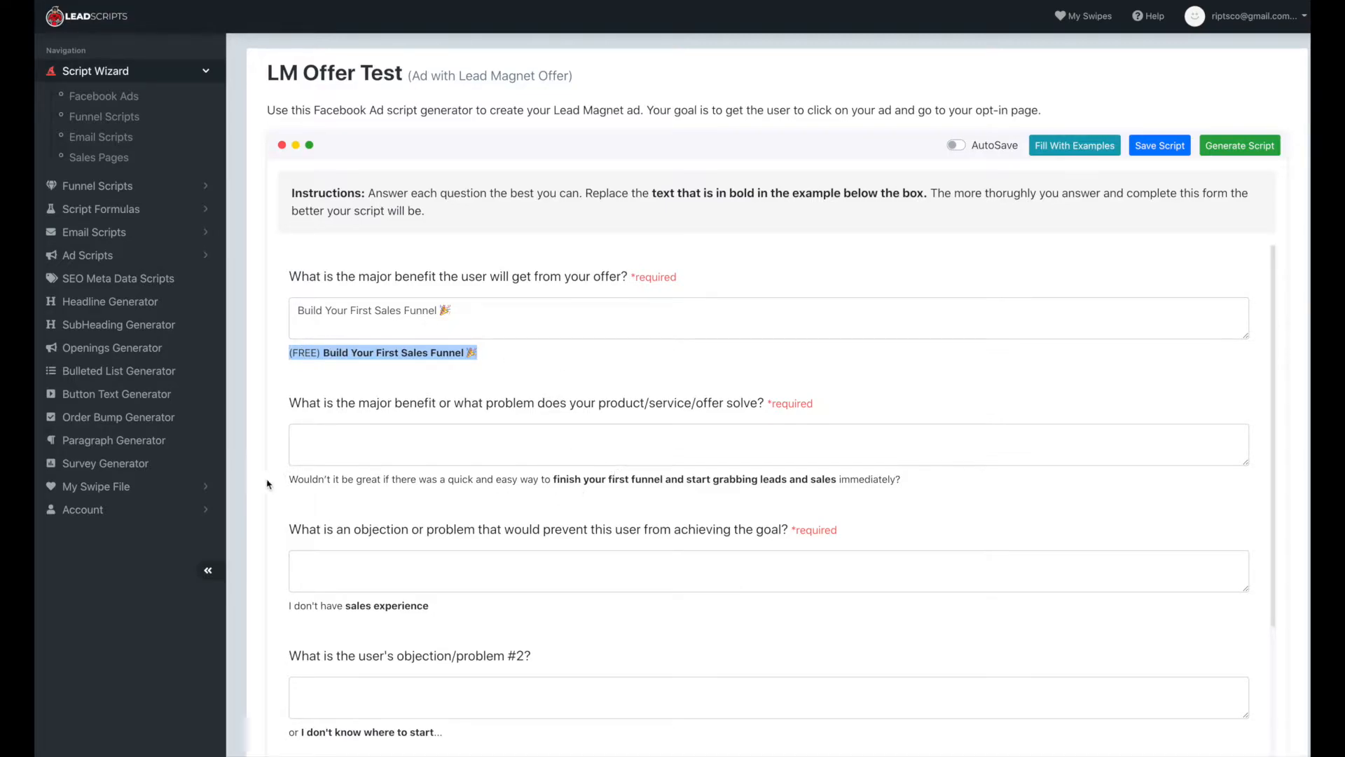
drag(290, 479, 973, 488)
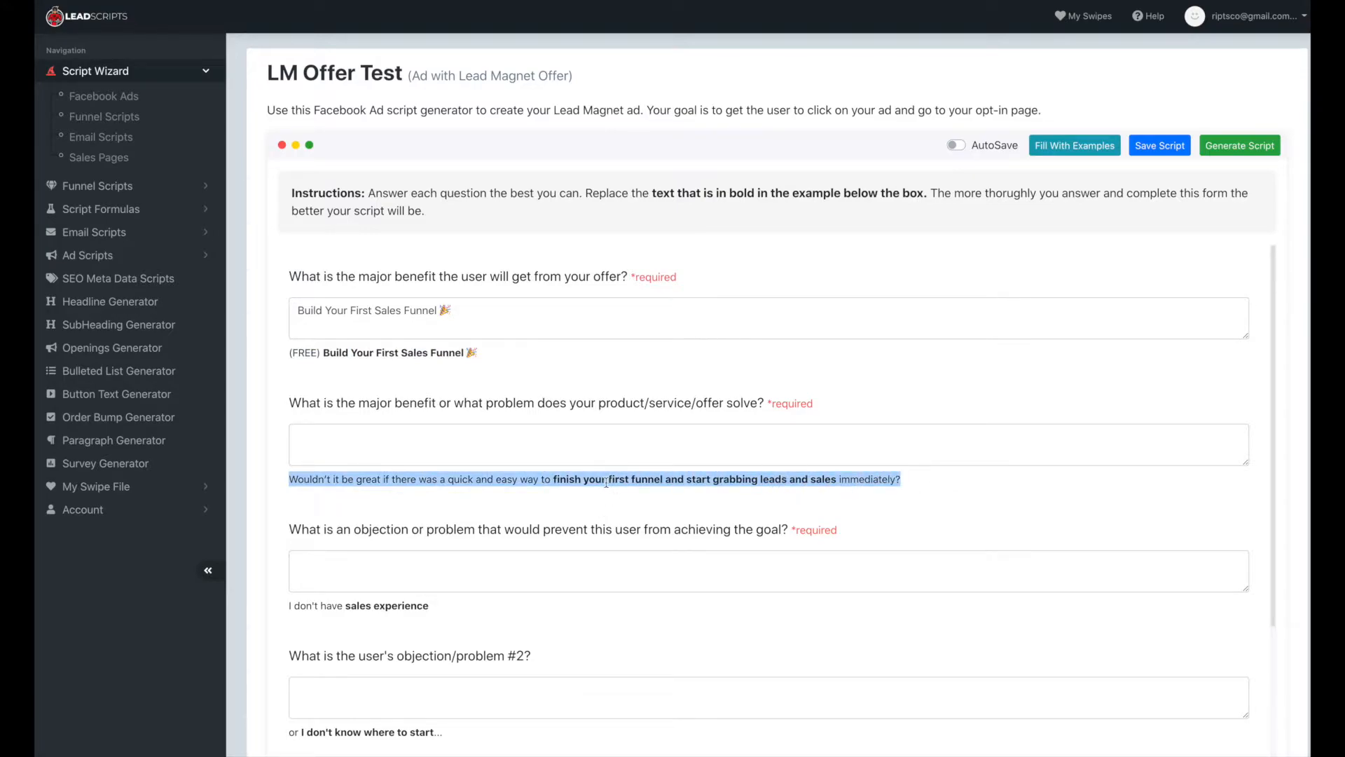
click(556, 481)
drag(554, 481, 831, 479)
drag(290, 404, 767, 404)
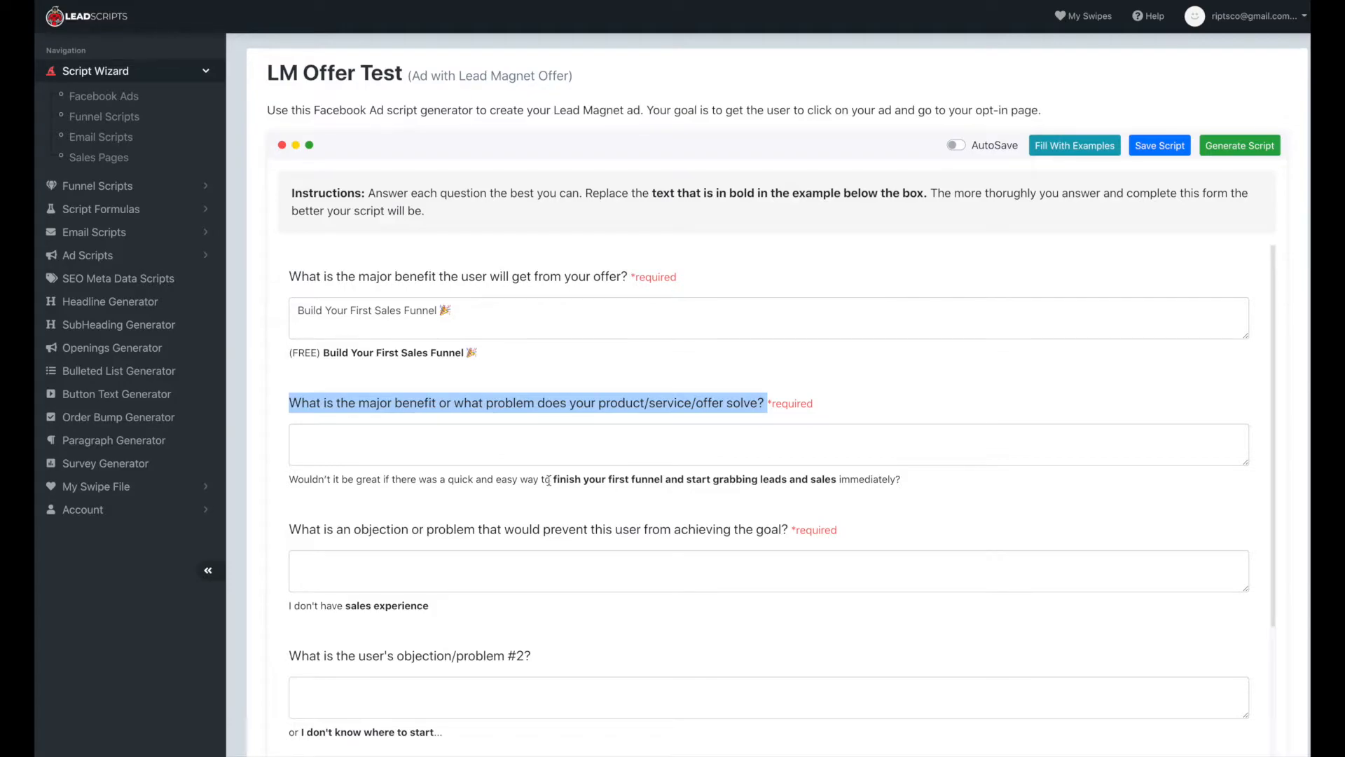
drag(555, 477, 837, 476)
key(ctrl+c)
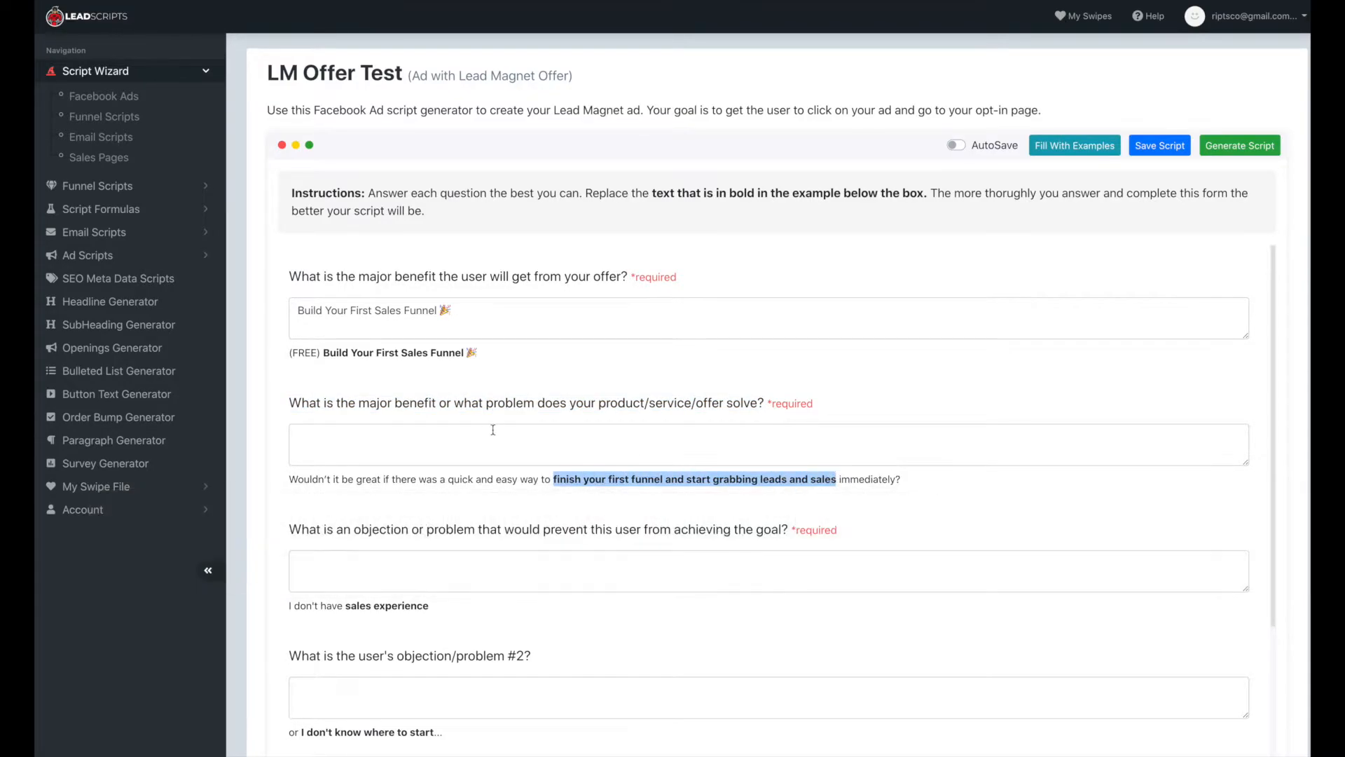
click(502, 439)
key(ctrl+v)
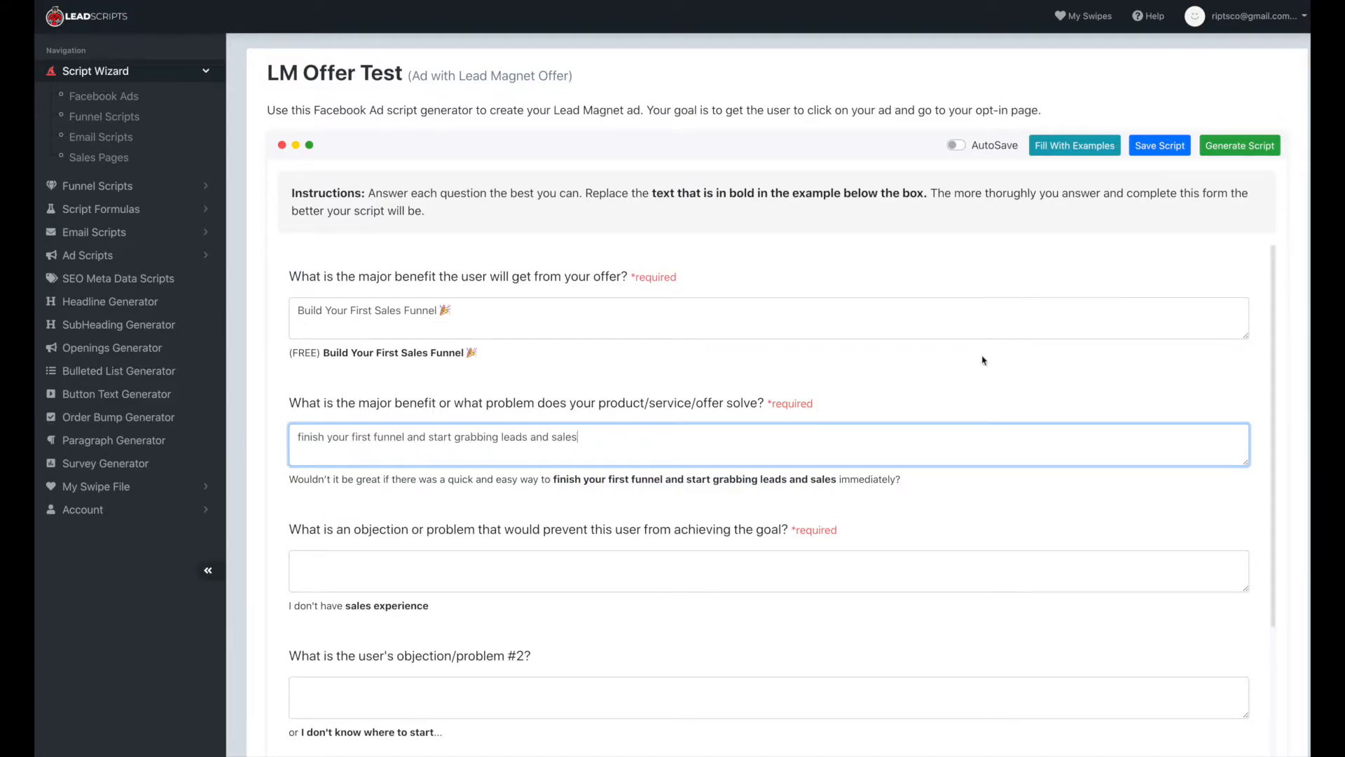
Step: Turn on AutoSave and move through the first three answer fields to have the answers saved
click(984, 148)
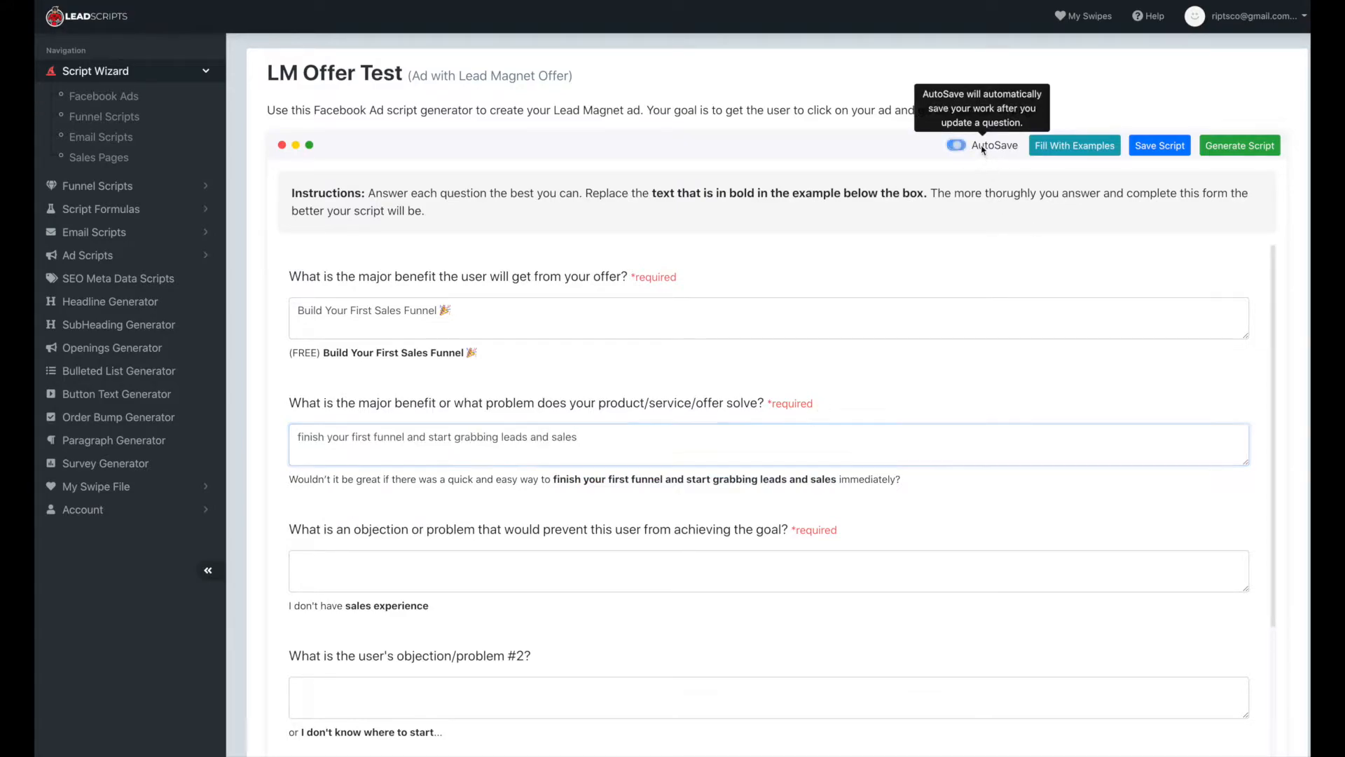
click(745, 317)
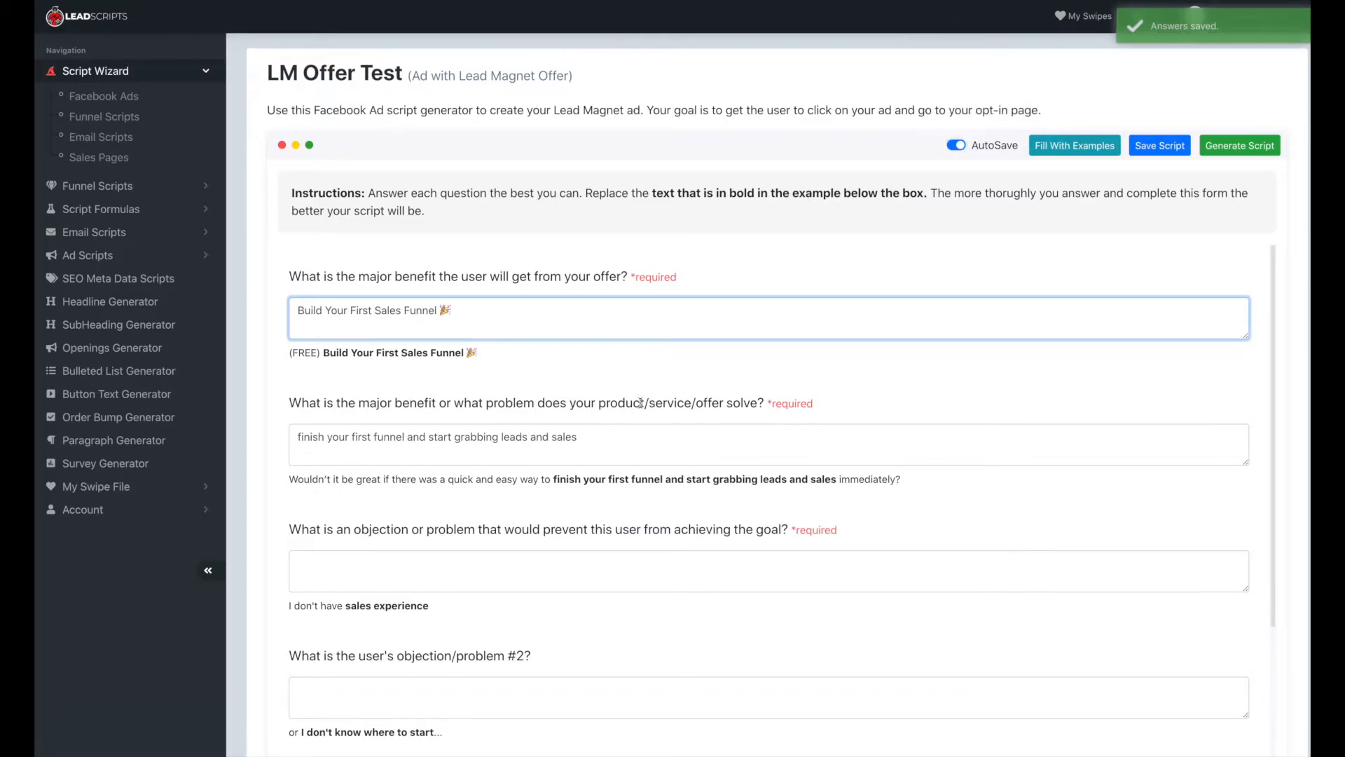
click(606, 448)
click(558, 564)
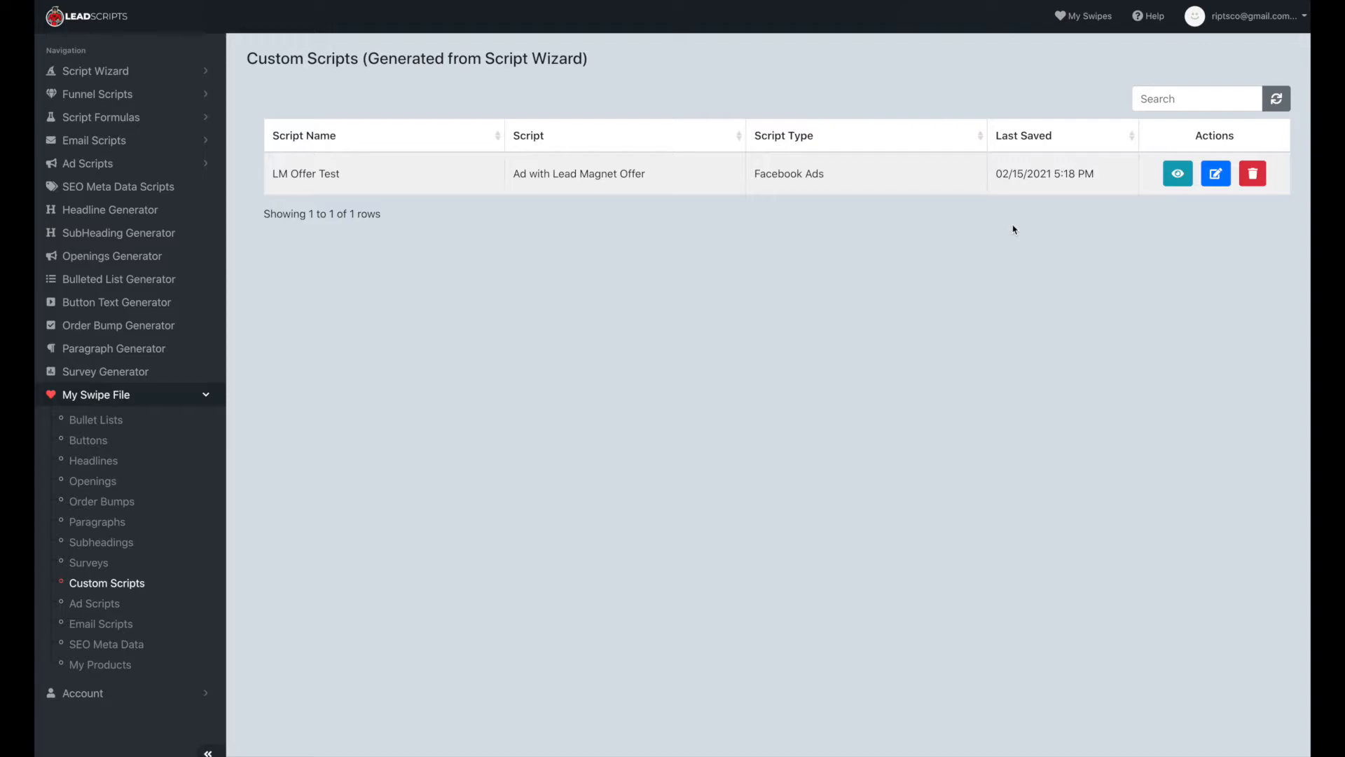
Step: Reopen LM Offer Test for editing from the custom scripts list and look through all its questions
click(1217, 174)
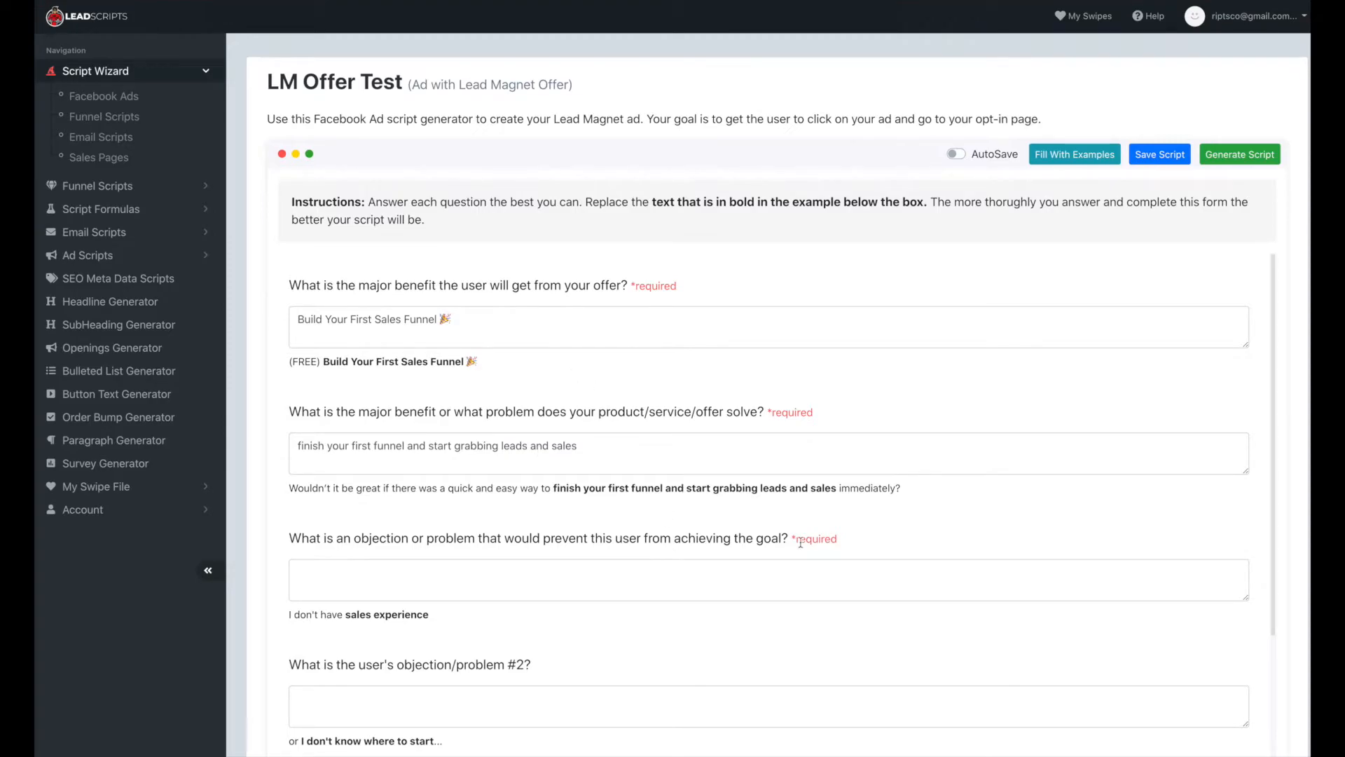
scroll(986, 499, down, 10)
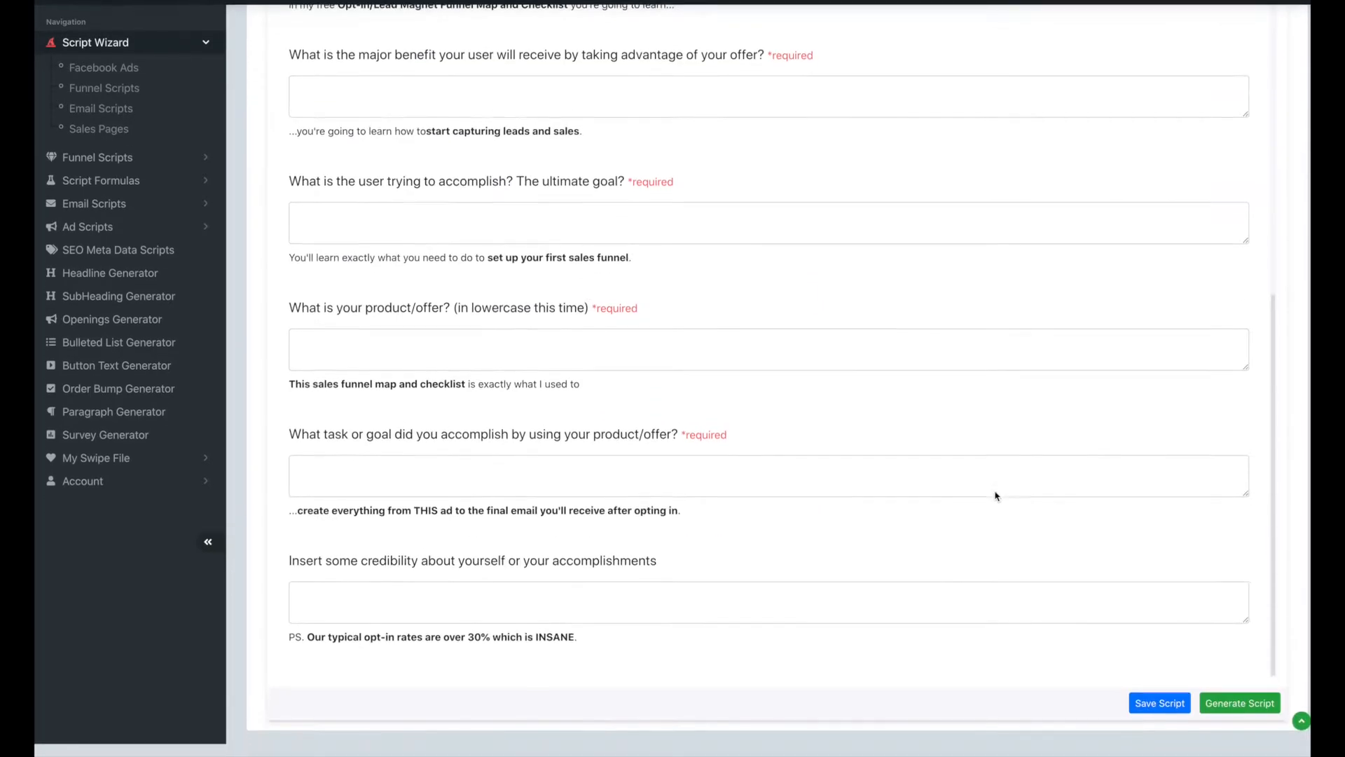
scroll(995, 496, up, 10)
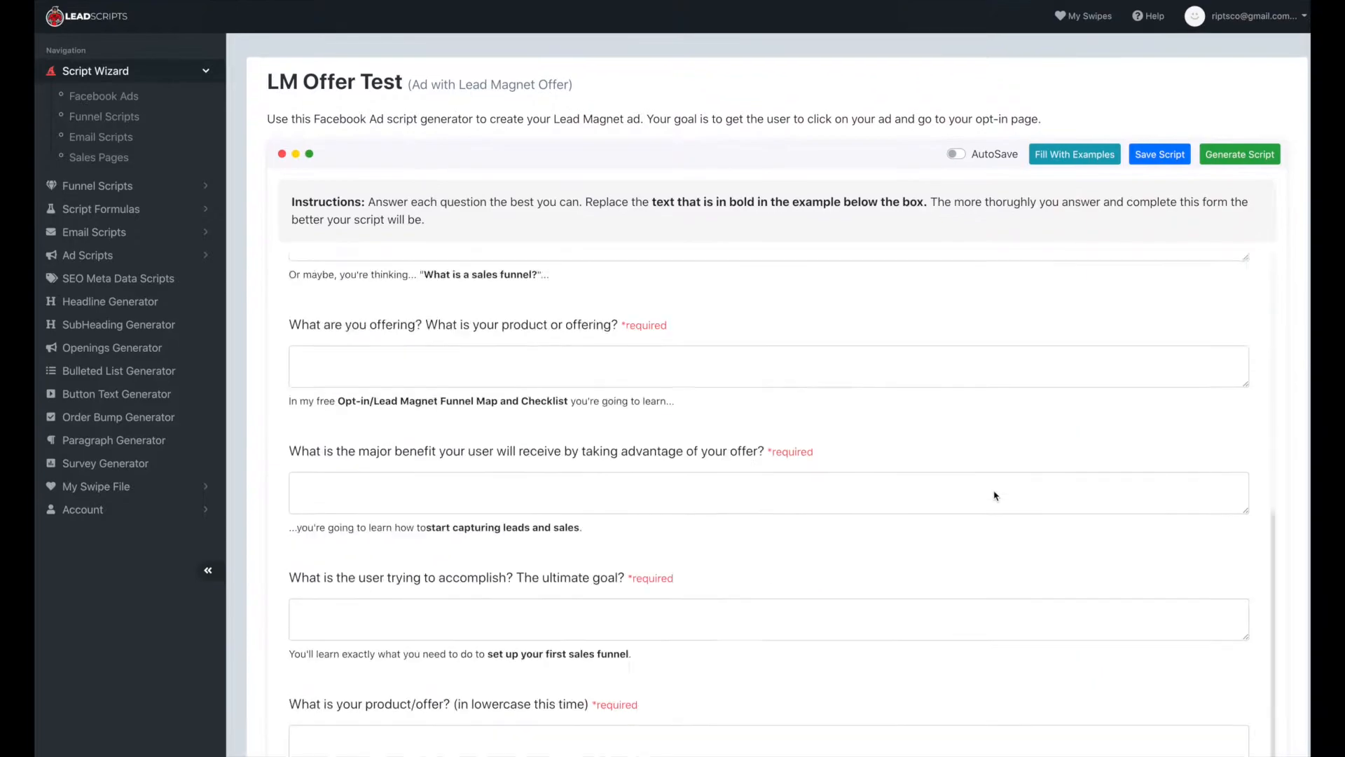
scroll(996, 496, down, 5)
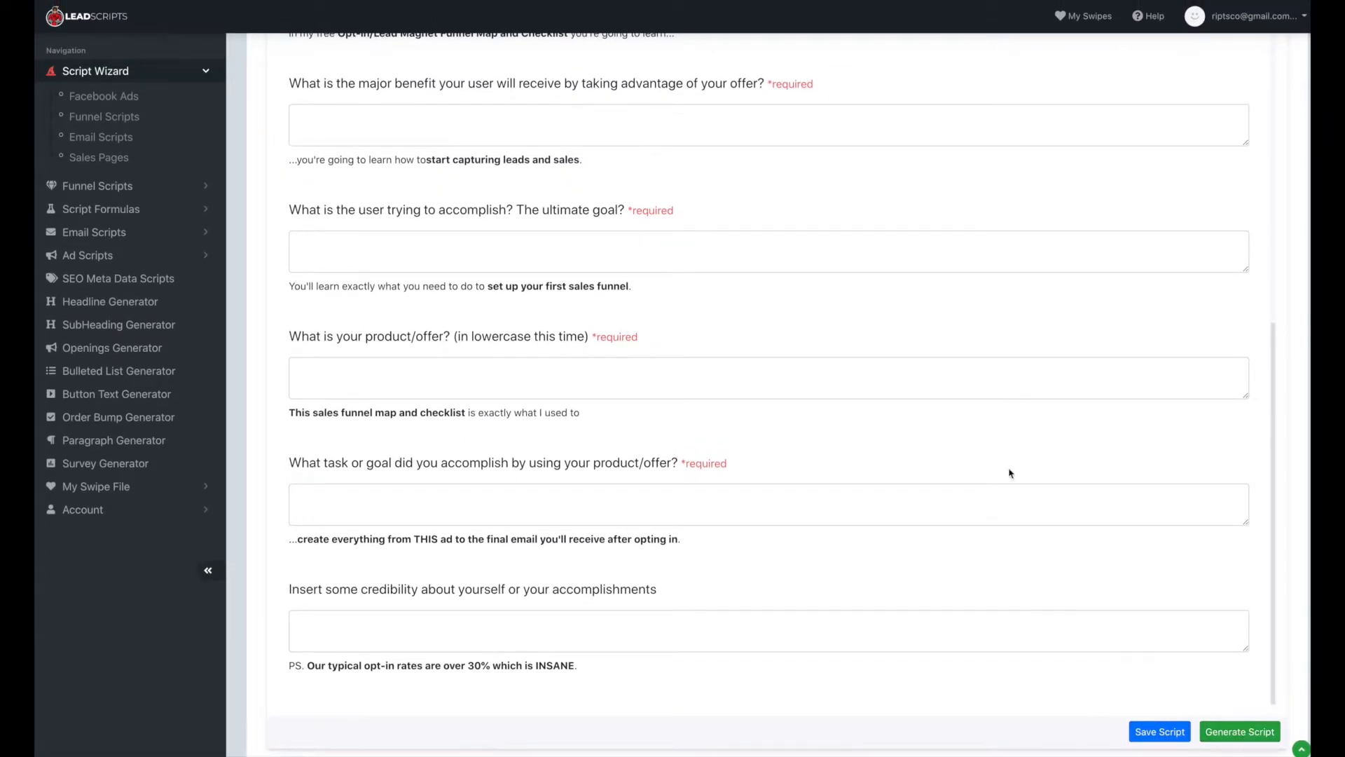
scroll(1009, 471, up, 10)
Step: Replace all answers with the default examples, and generate the script
click(1075, 155)
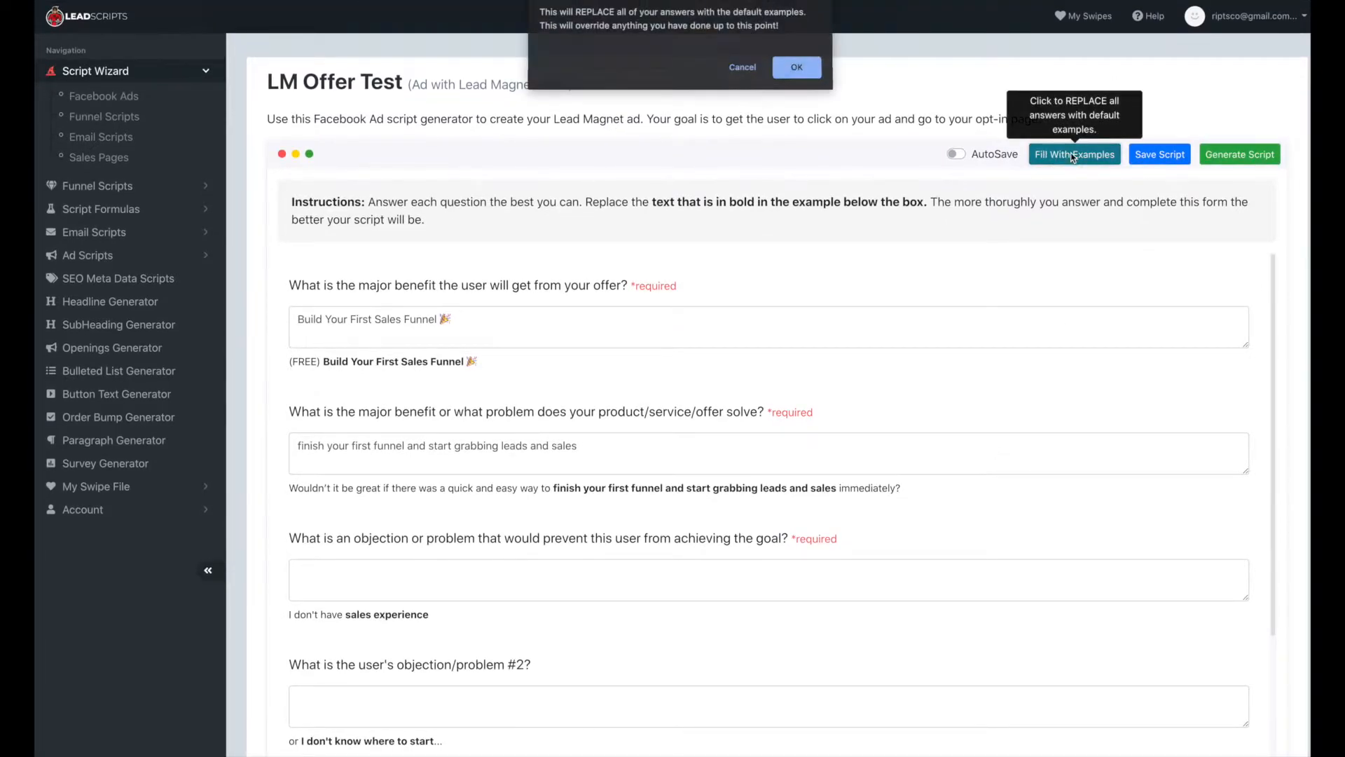
click(799, 69)
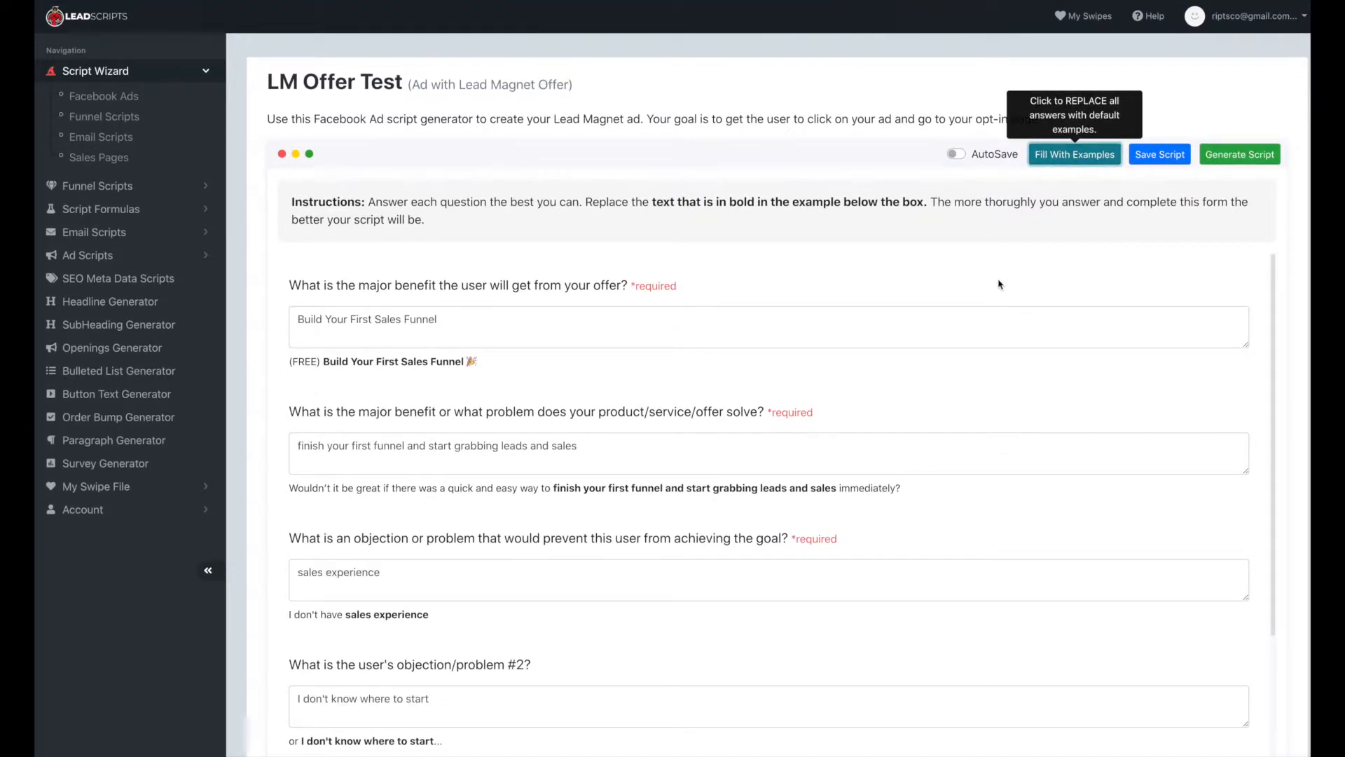
click(1240, 157)
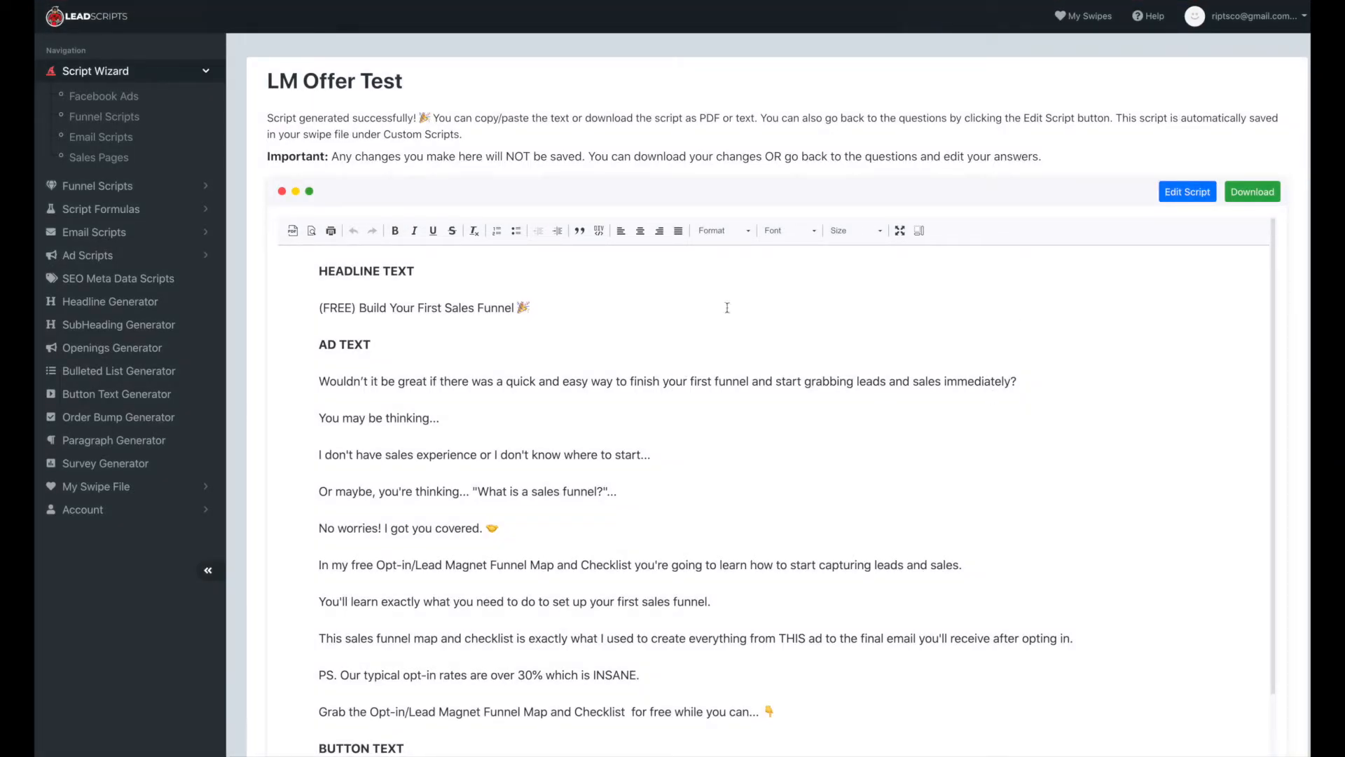
Step: Rename the generated script to Lead Magnet Offer Test and save the name
click(313, 81)
drag(299, 82, 254, 83)
text(Lead Magnet)
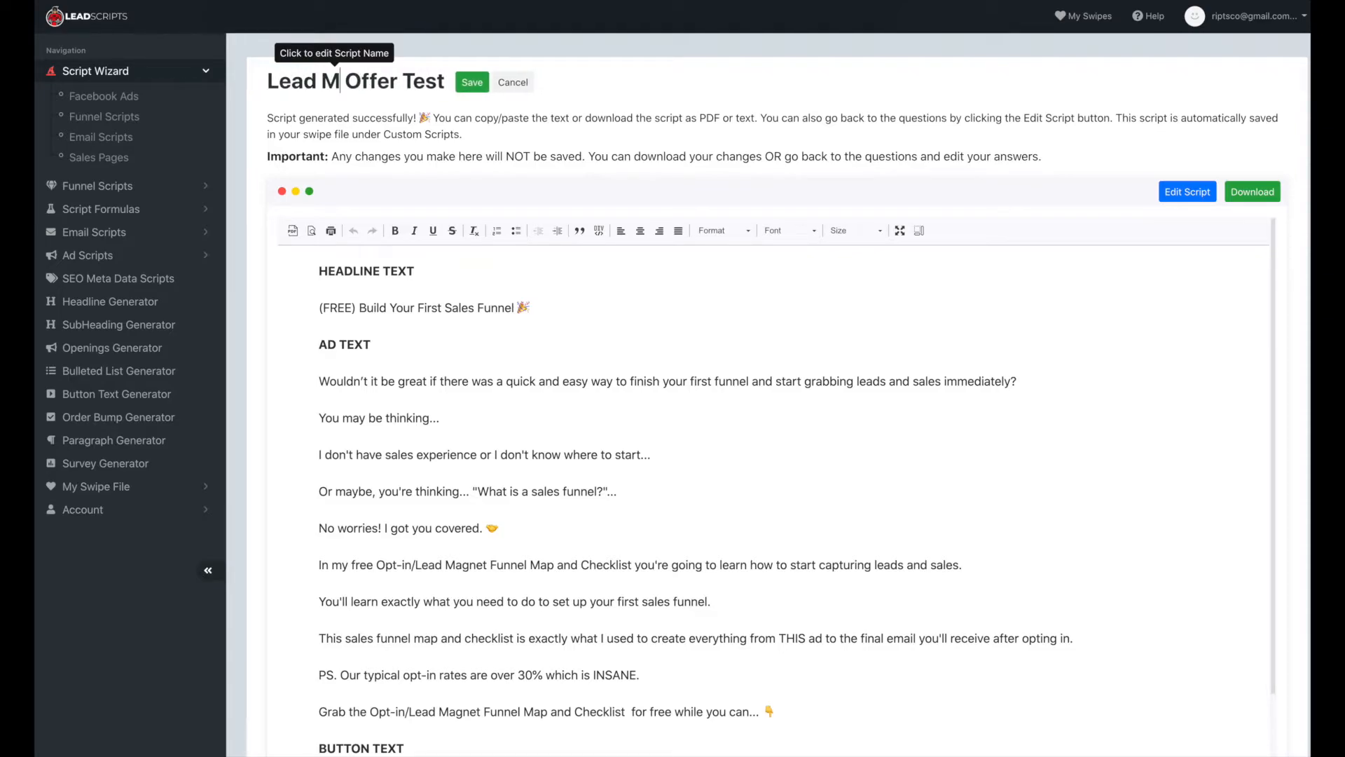
click(530, 82)
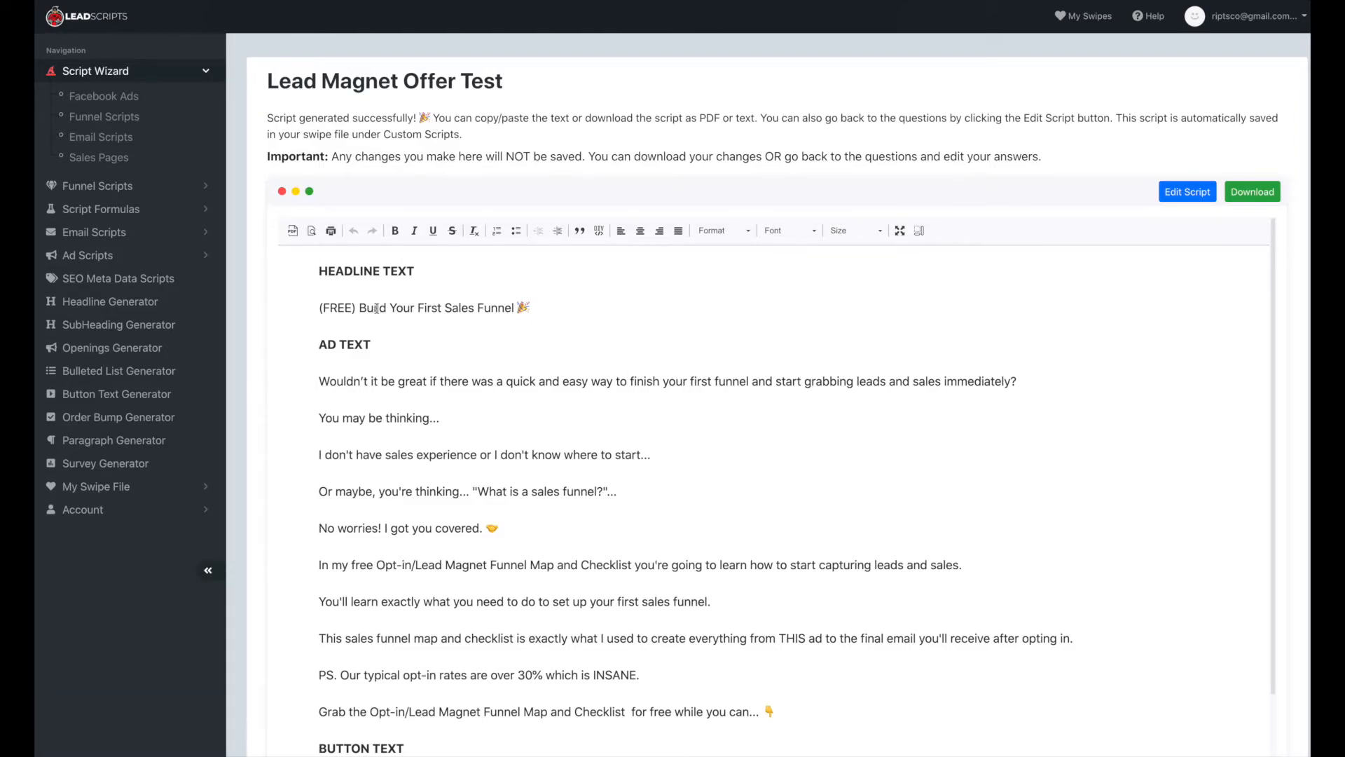
Step: Add THIS IS AWESOME to the headline text after "Build Your First Sales Funnel" and highlight the added words
click(517, 308)
text(THIS IS AWESOME)
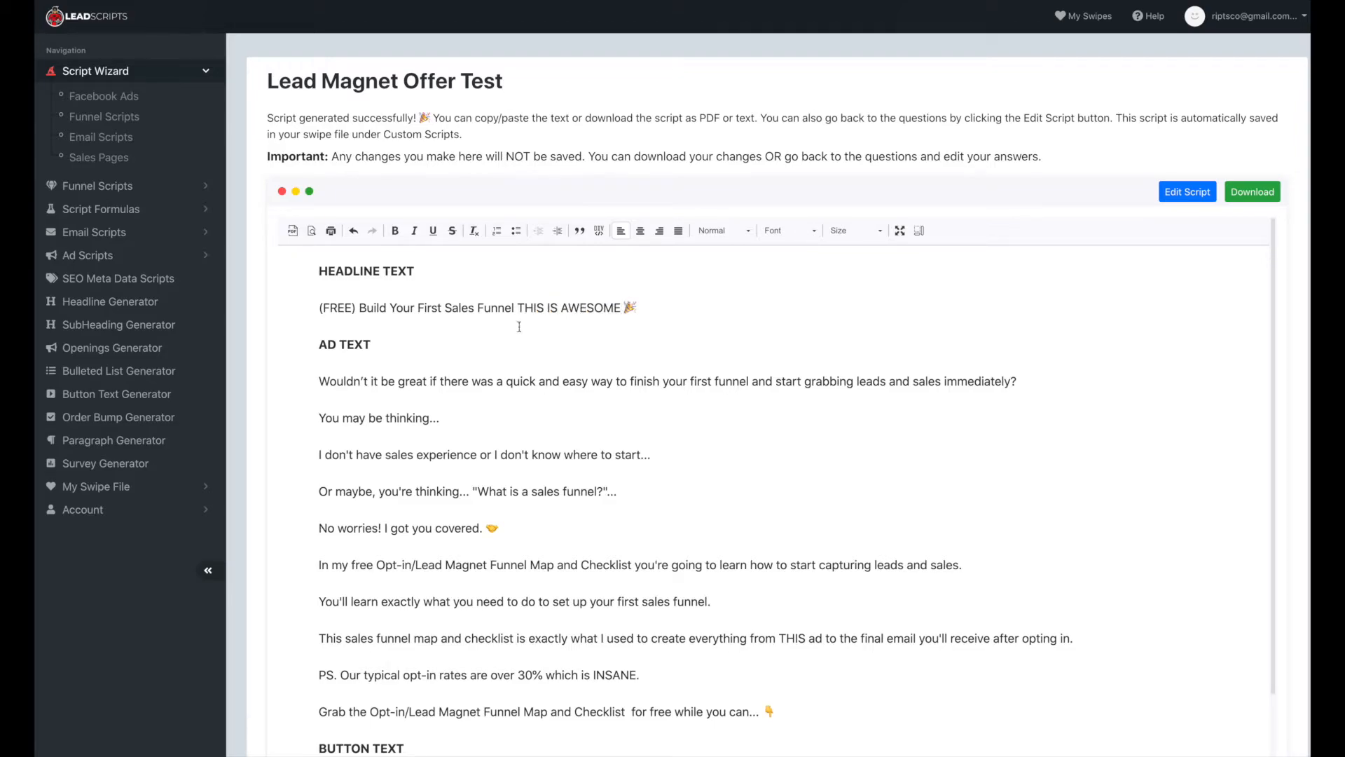
drag(621, 311, 518, 306)
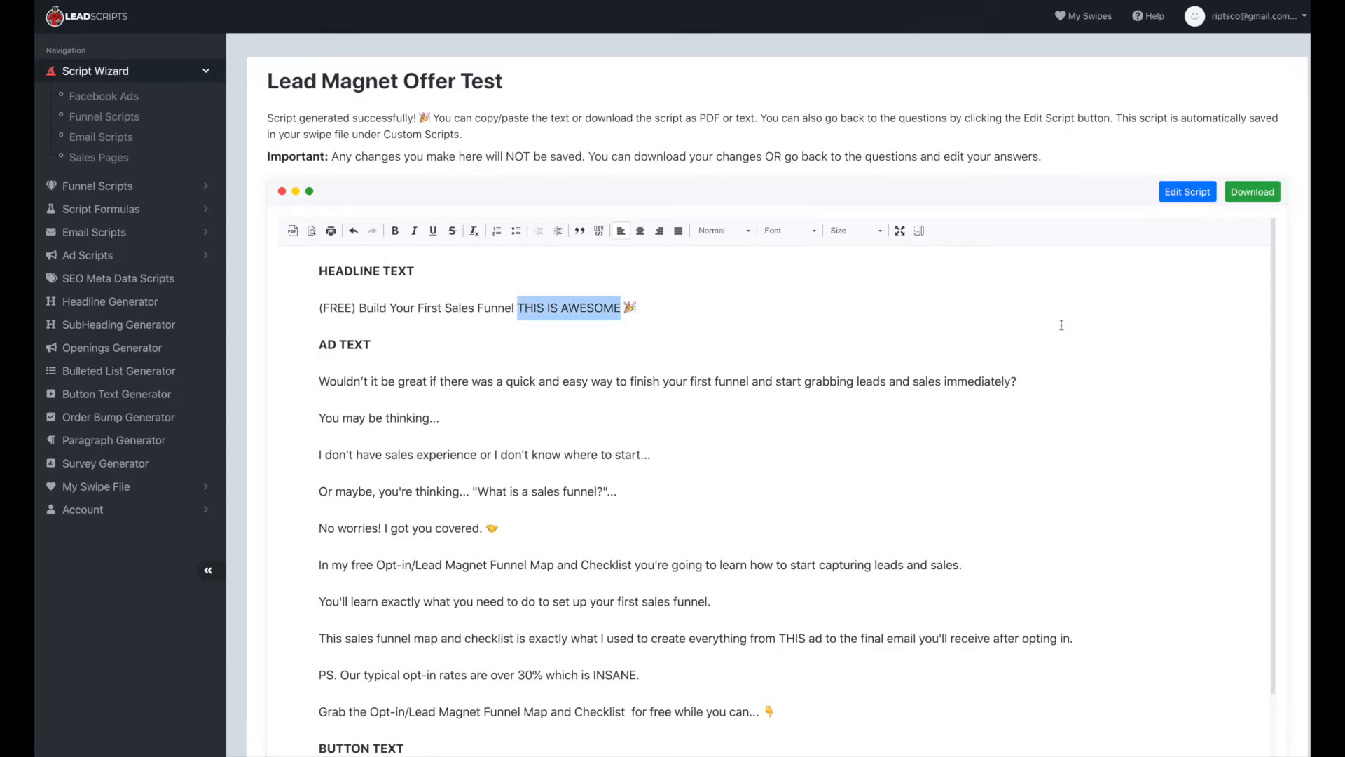
Step: Start and cancel the script's text download, and export the script as a PDF
click(1258, 200)
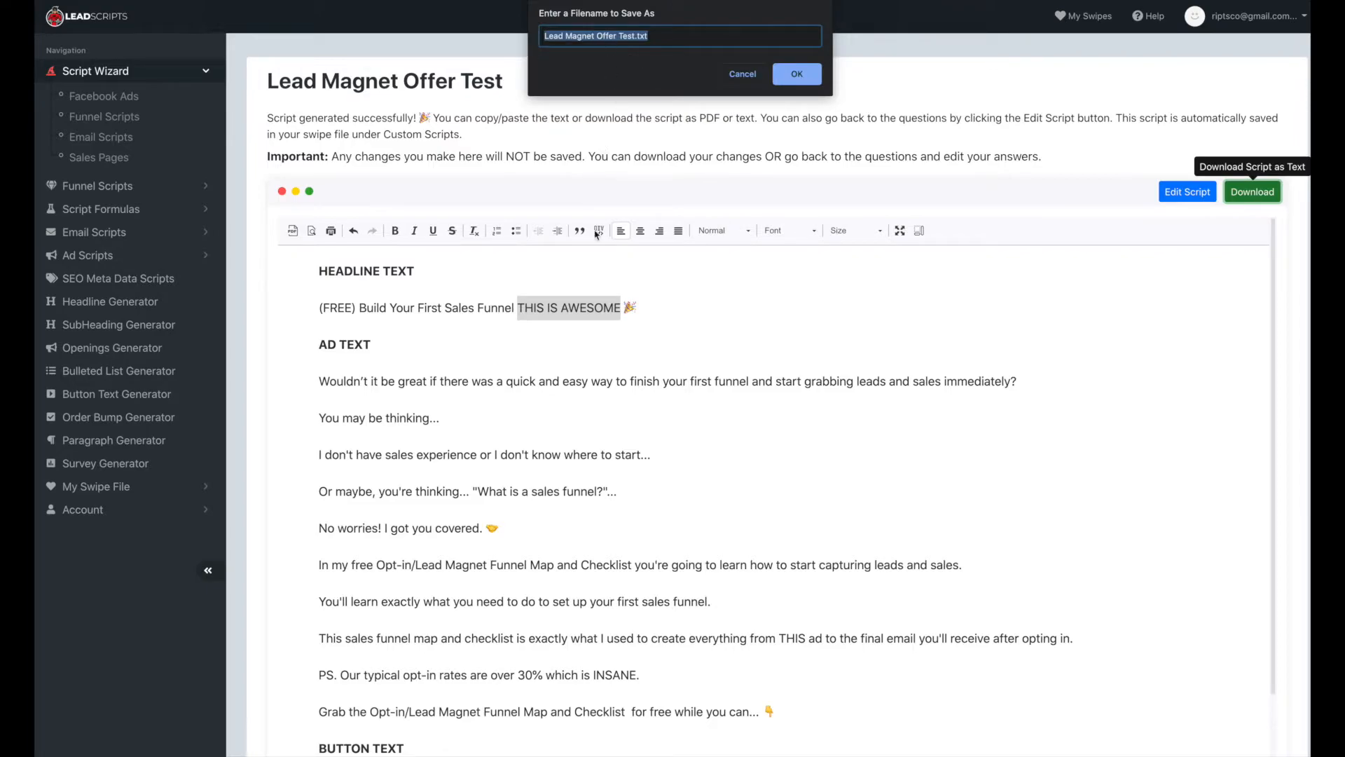
click(744, 76)
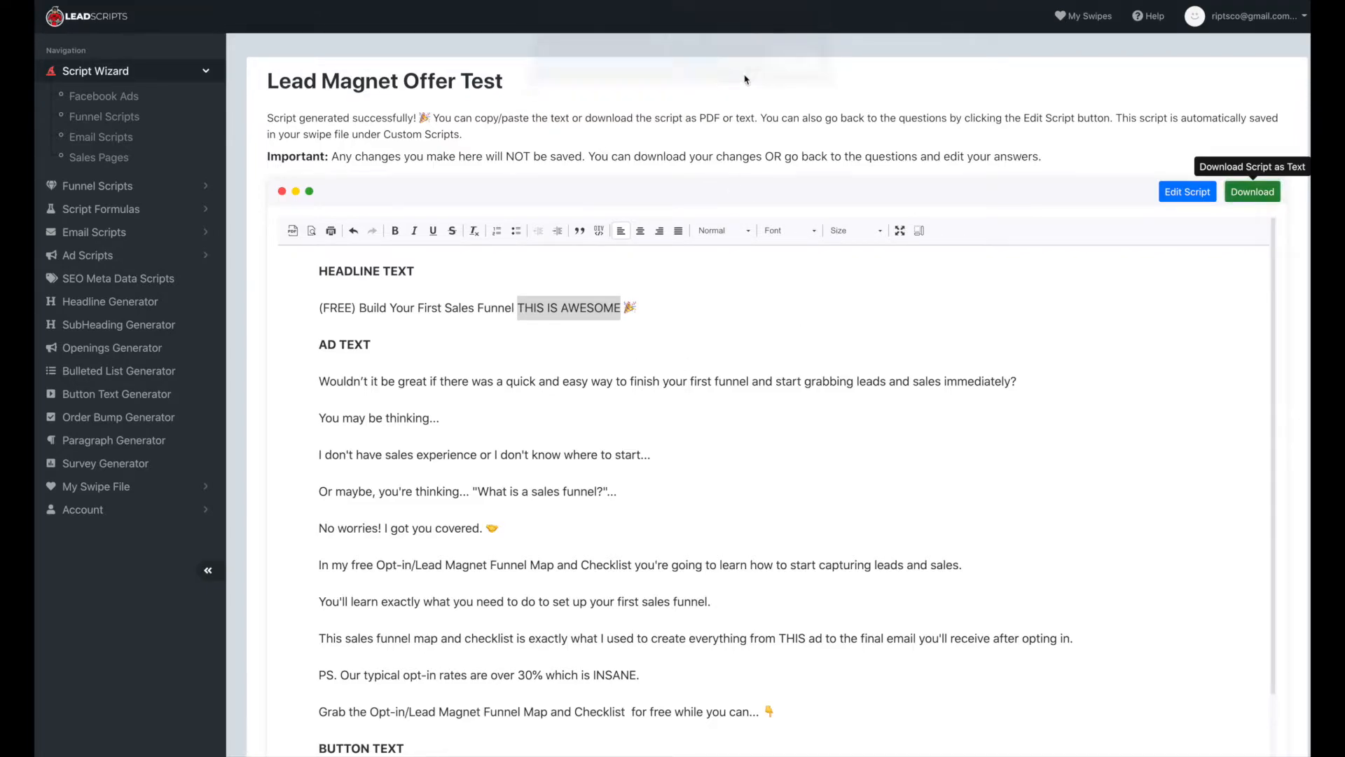
click(292, 235)
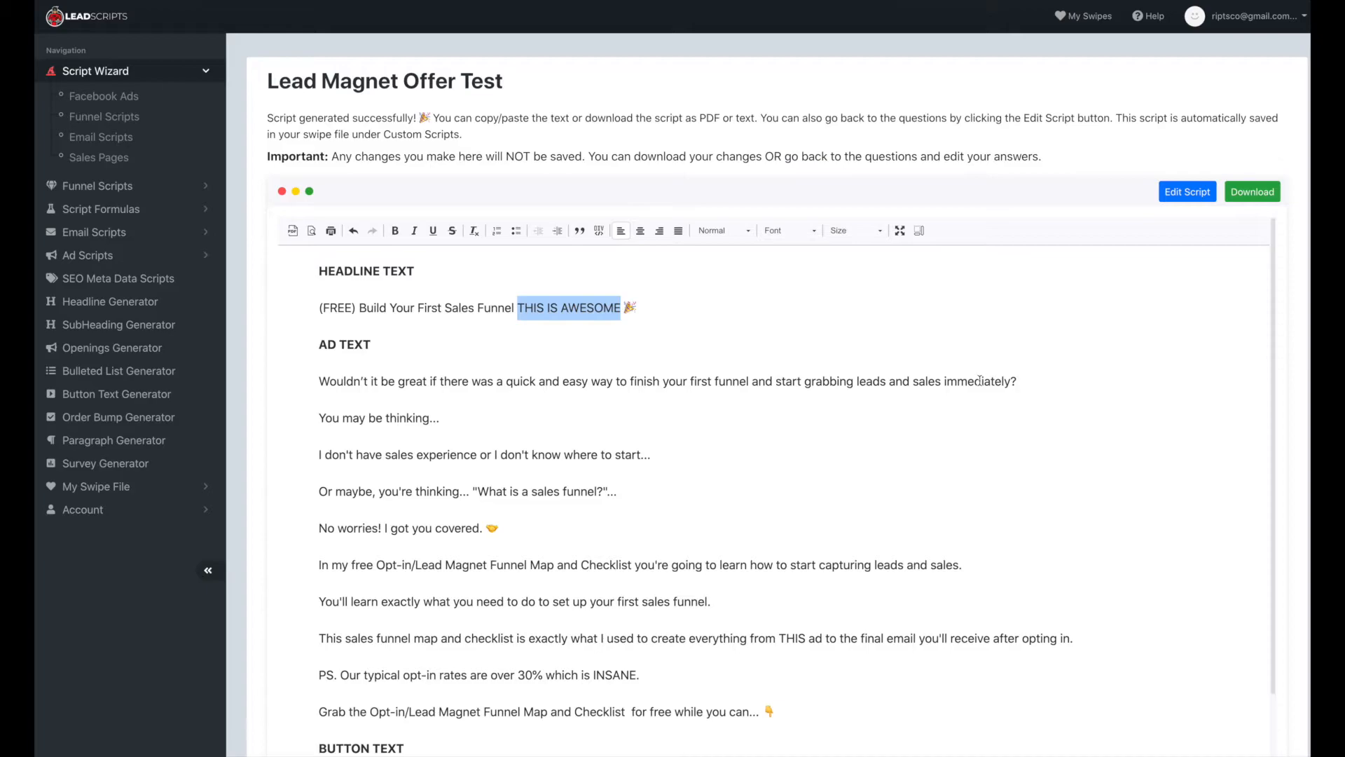
Step: Highlight the words added to the headline and return to the script's questions for editing
drag(521, 308, 623, 311)
click(1191, 190)
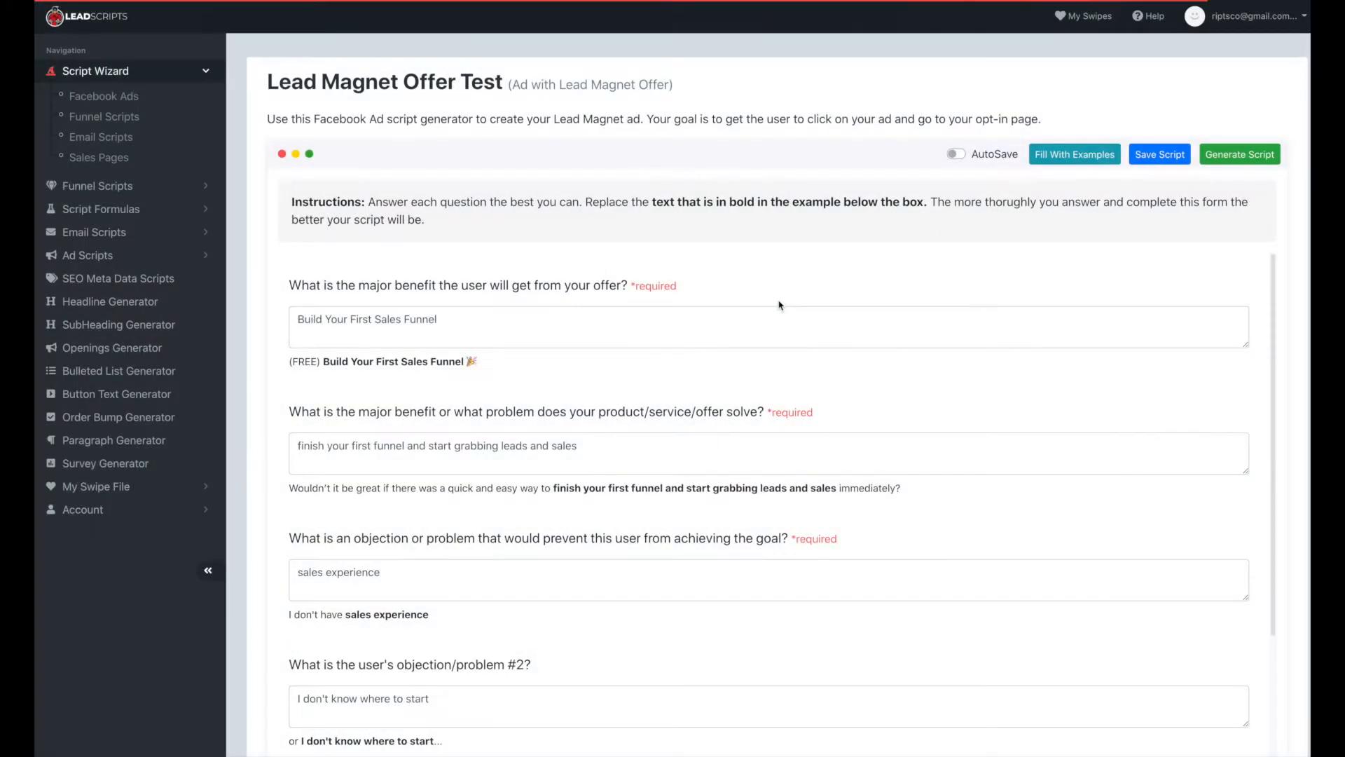
Step: Generate the Lead Magnet Offer Test script again and view its saved copy from the custom scripts in the swipe file
click(450, 322)
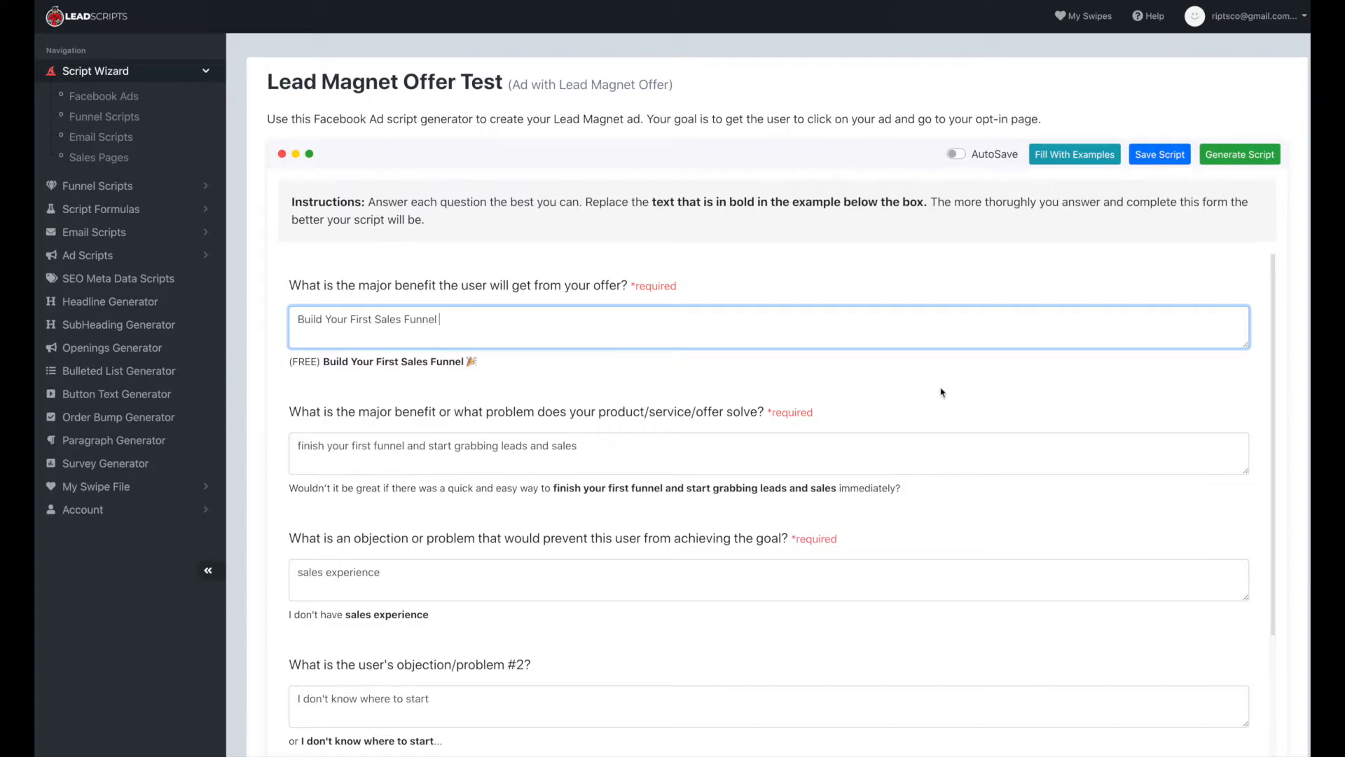
click(1240, 154)
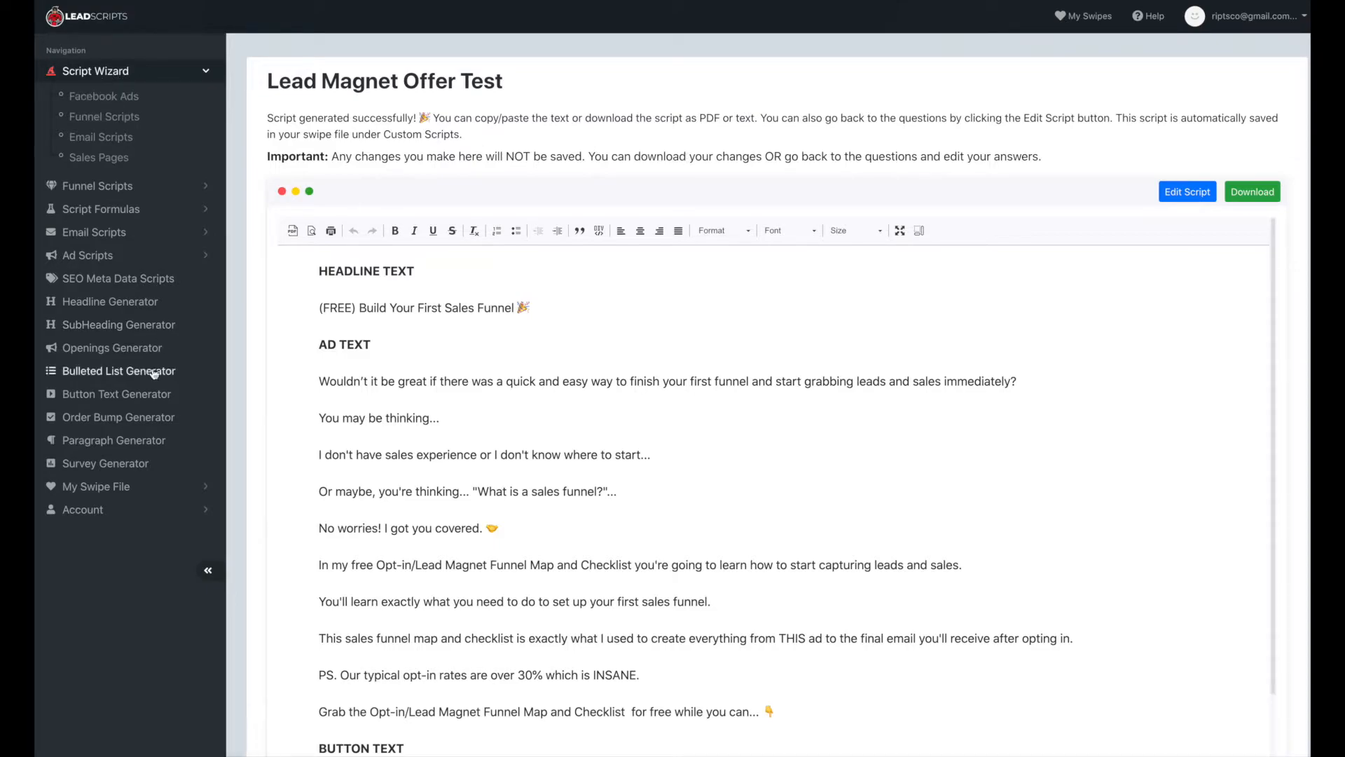
click(91, 486)
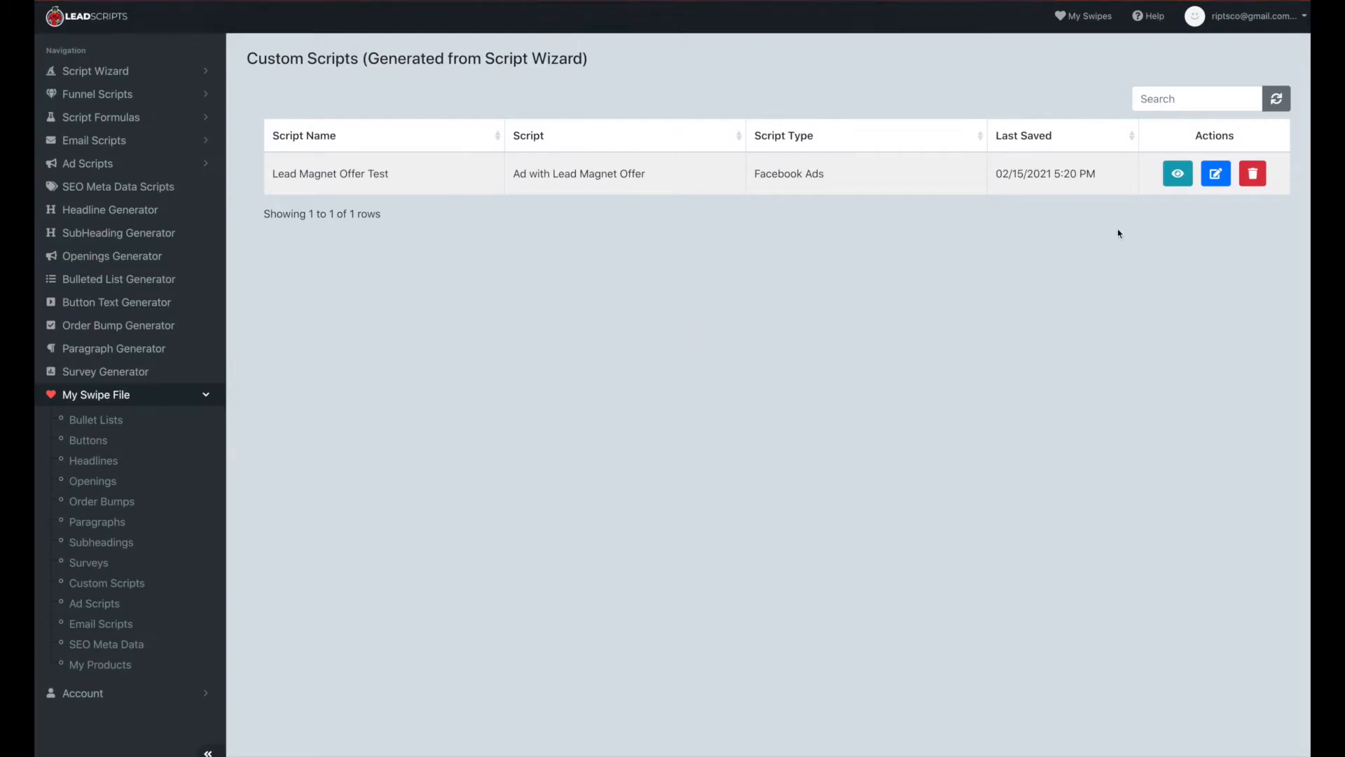
click(1179, 179)
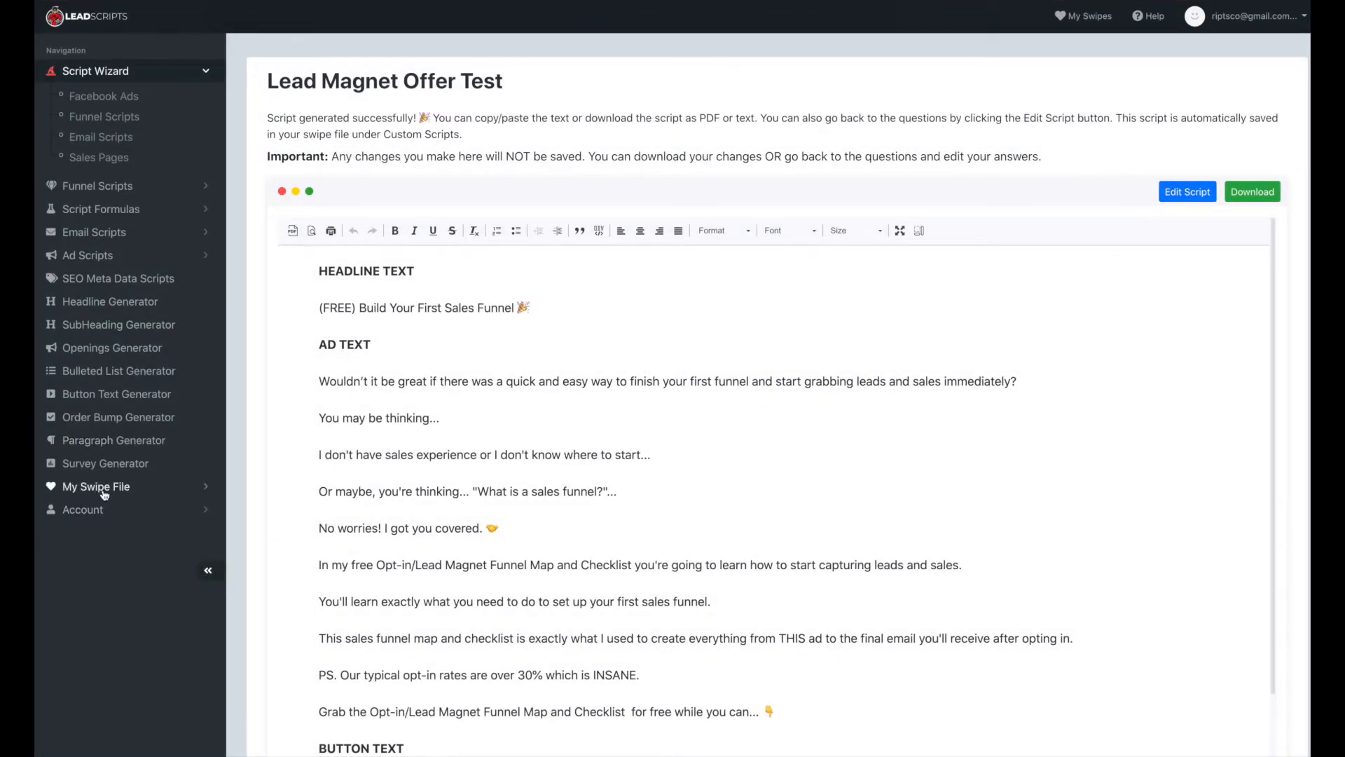
Step: Open Lead Magnet Offer Test for editing from the custom scripts, look through its answers, and start and cancel renaming it
click(103, 491)
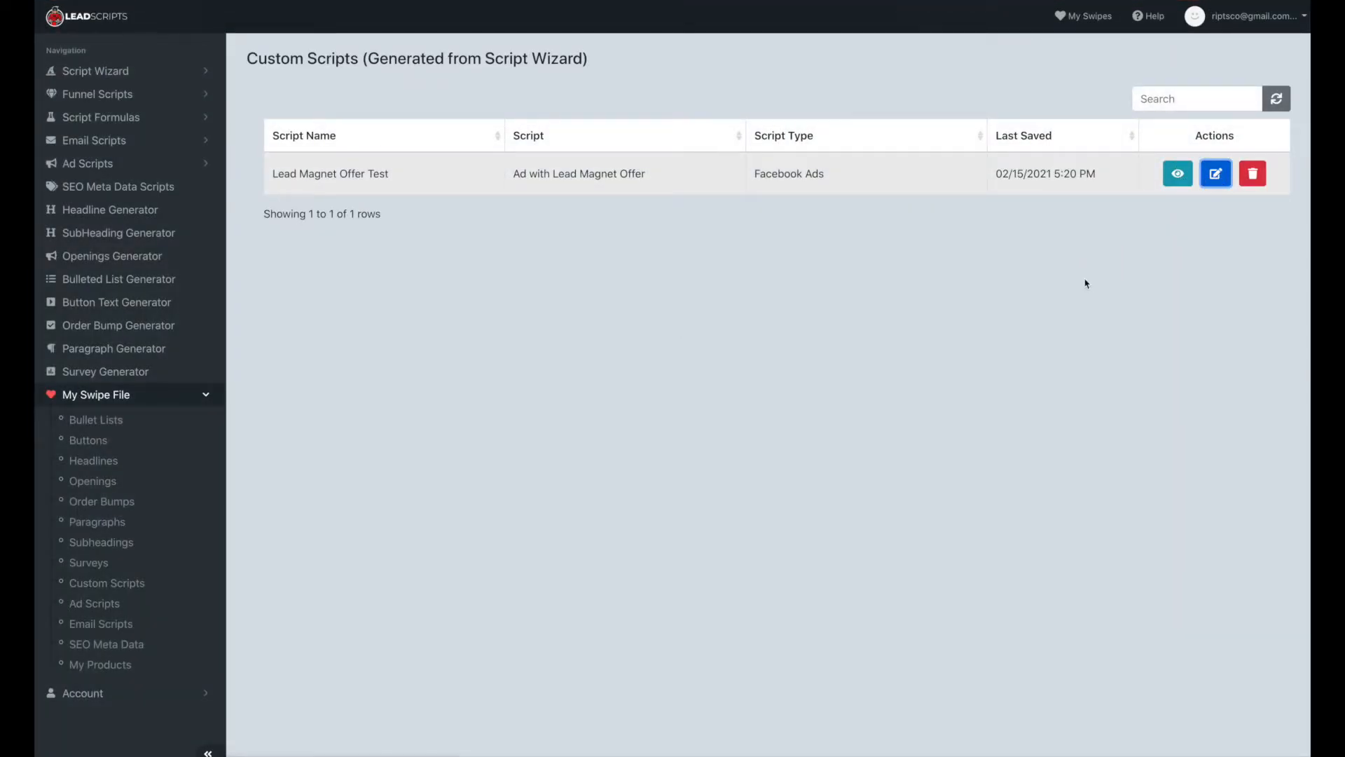
scroll(996, 585, down, 1)
scroll(996, 585, down, 15)
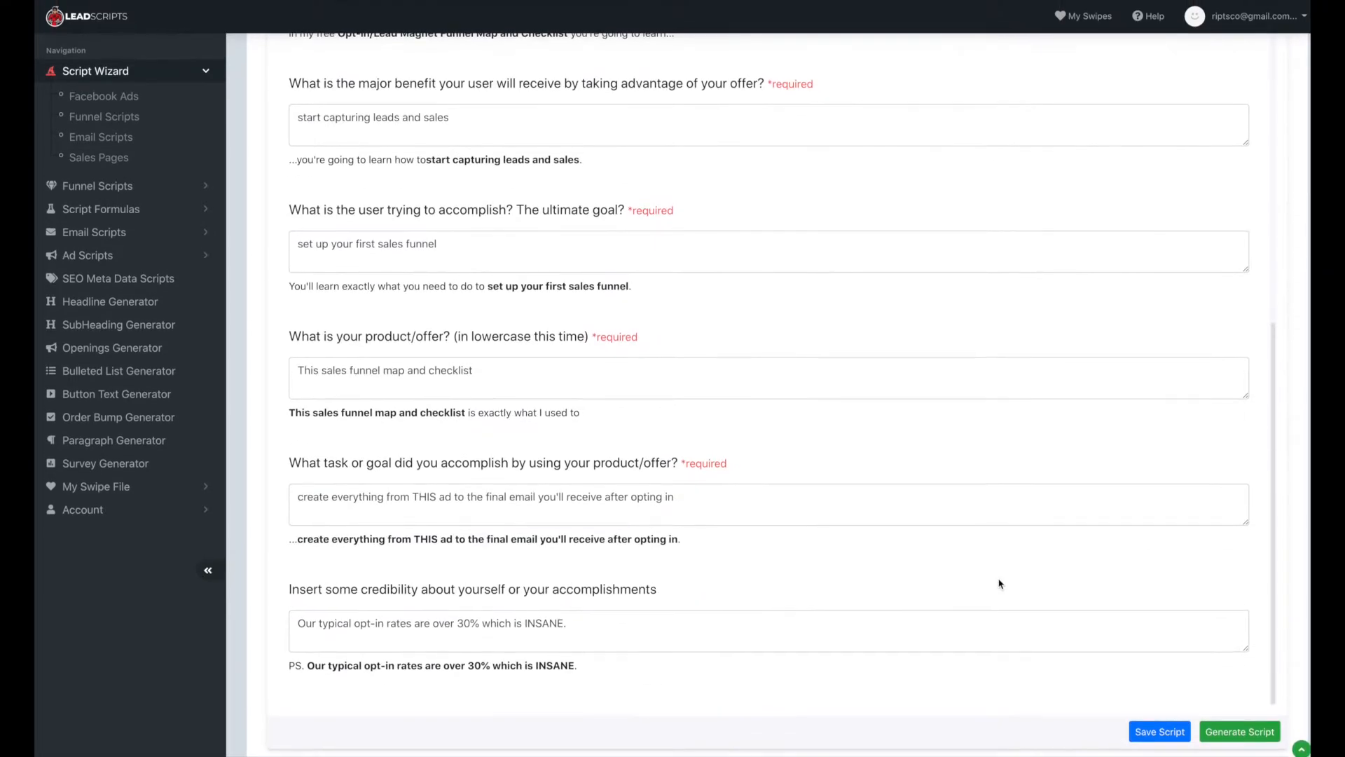
scroll(1000, 583, up, 15)
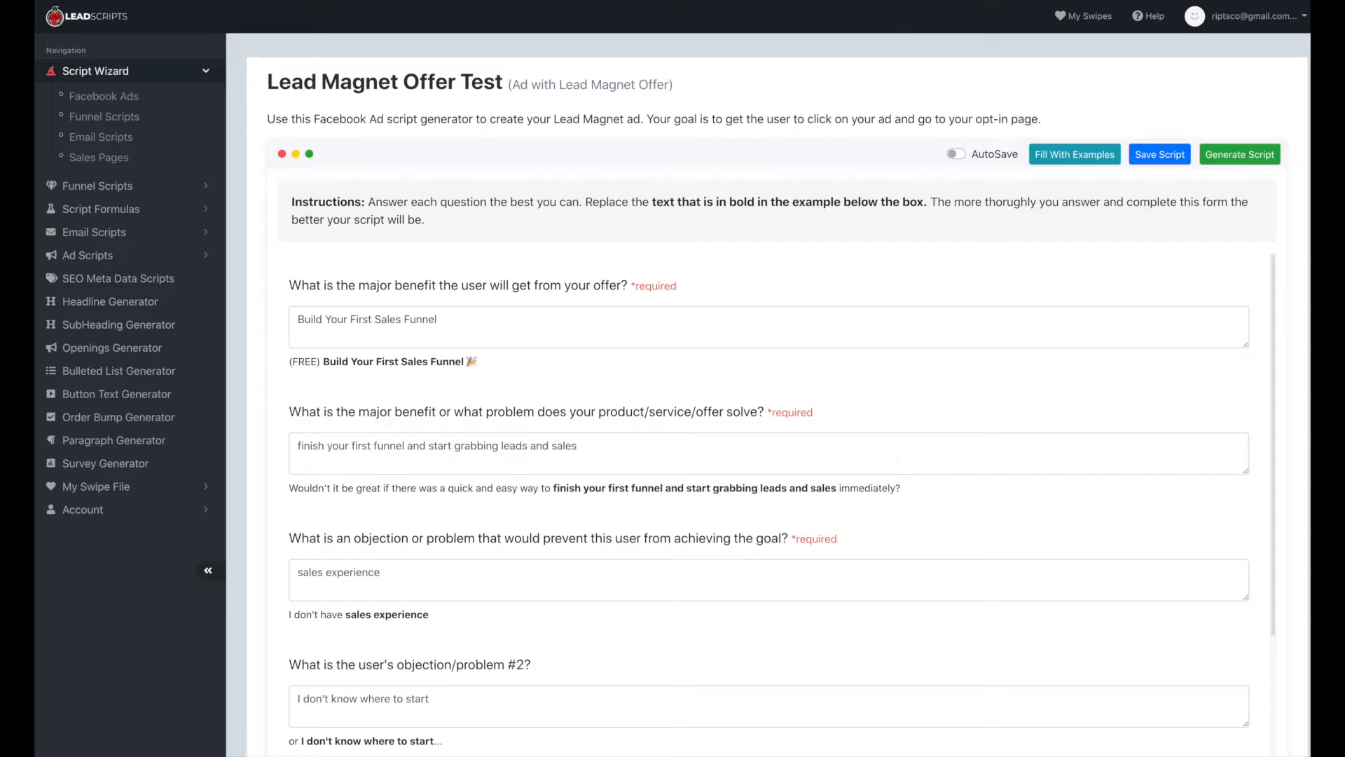
click(304, 80)
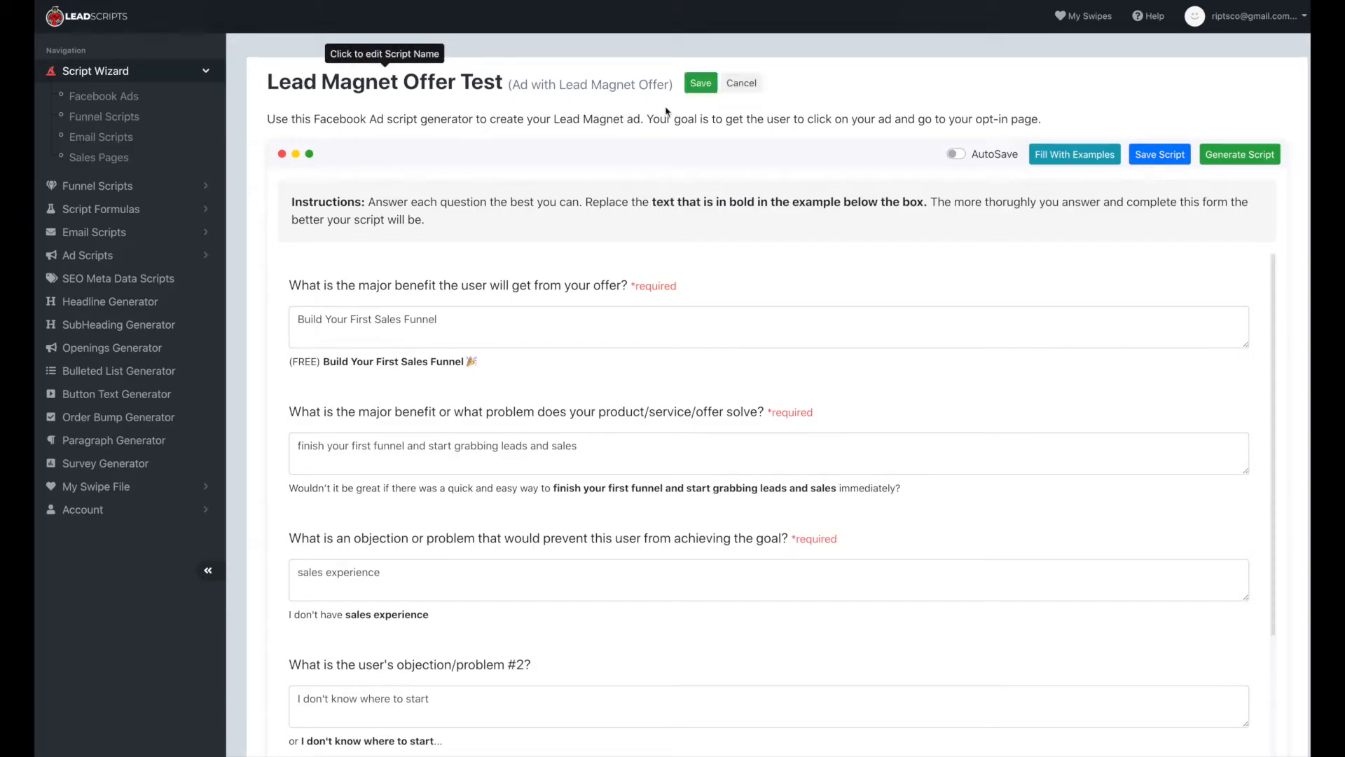
click(741, 84)
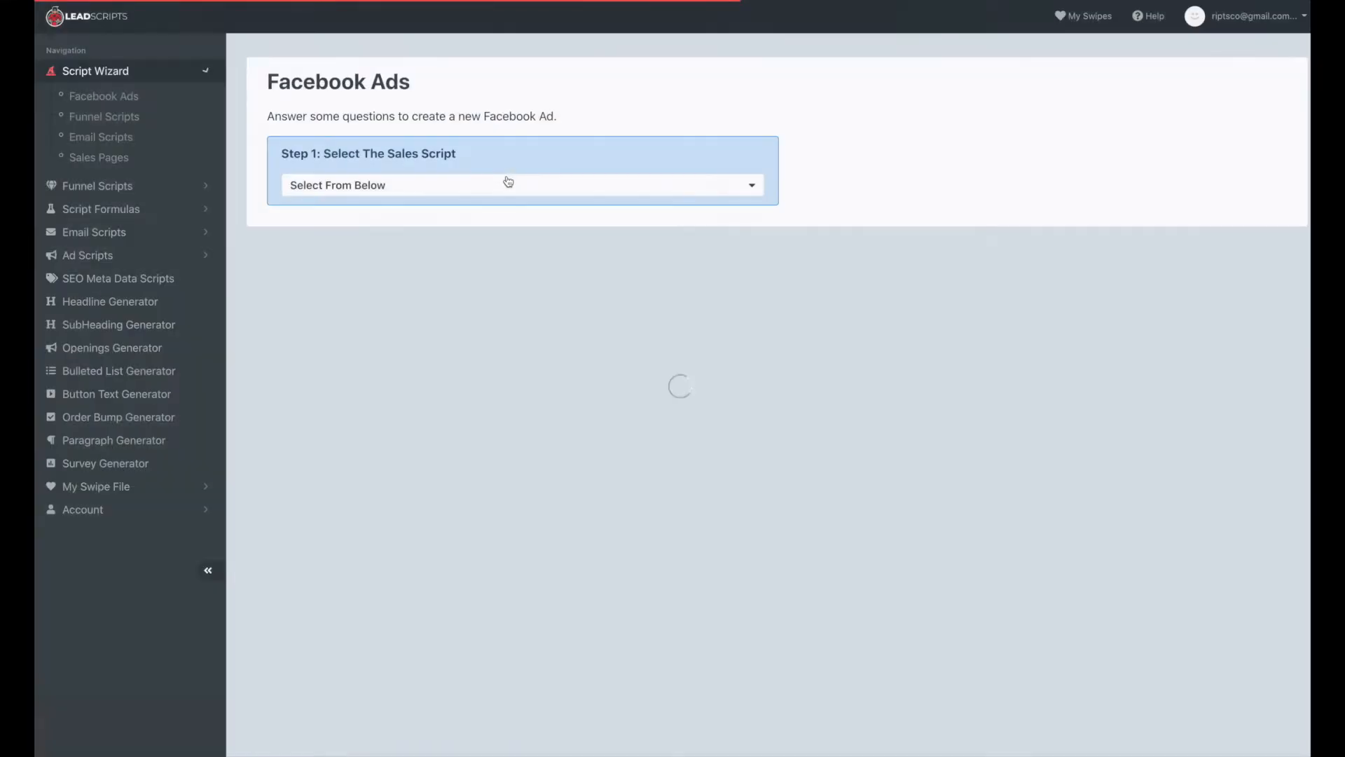
Step: Create a Facebook ad script named LM Offer #2 from the Ad with Lead Magnet Offer template
click(508, 183)
click(375, 264)
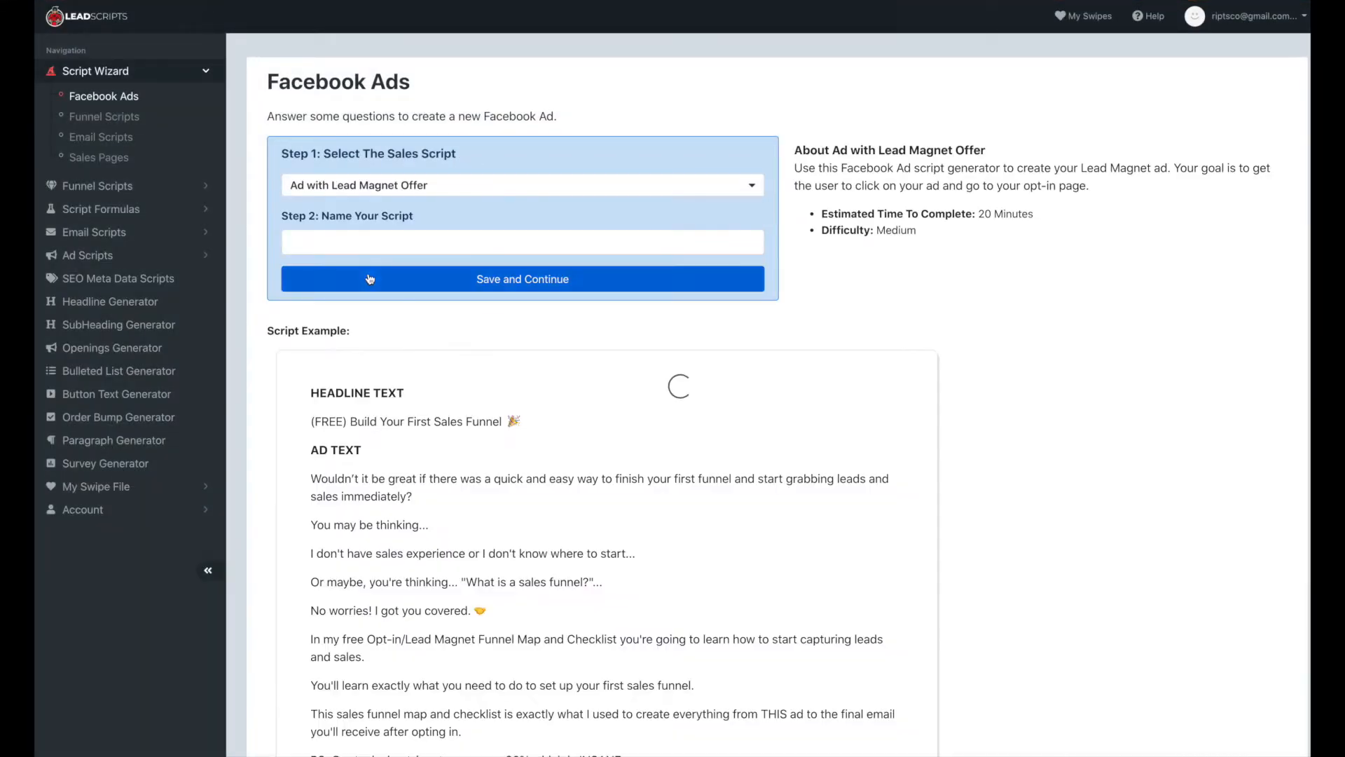
click(348, 239)
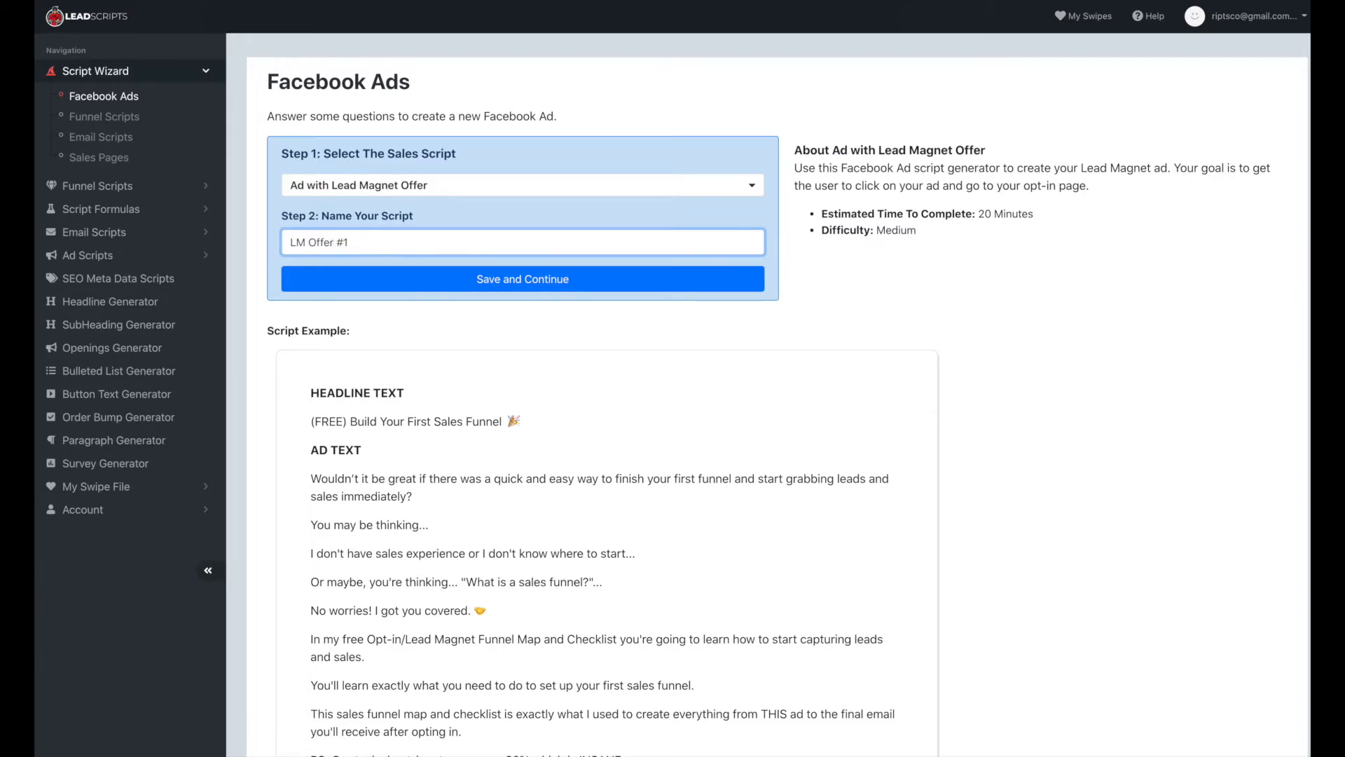
text(LM Offer #2)
click(482, 277)
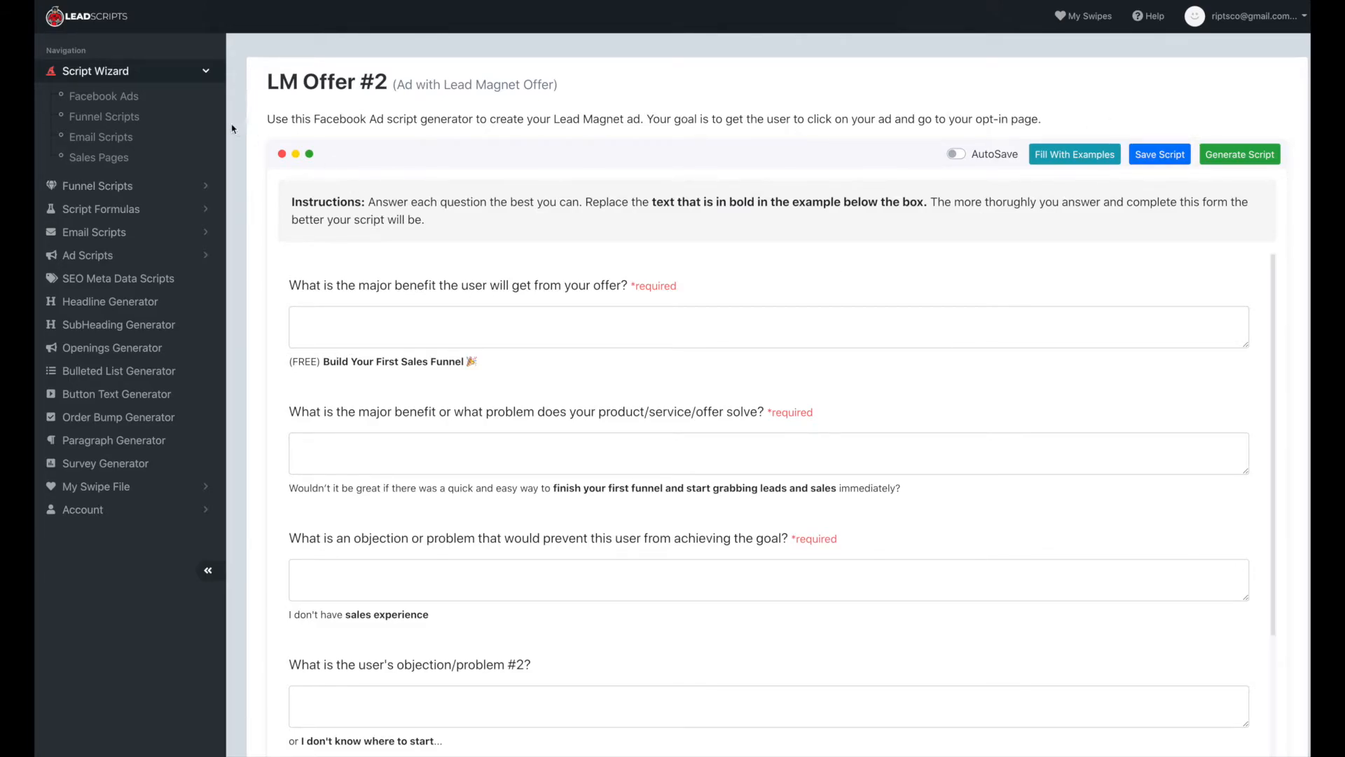
Step: Create a wizard funnel script named OPTIN TEST from the Opt-in/Squeeze Page Funnel template
click(122, 119)
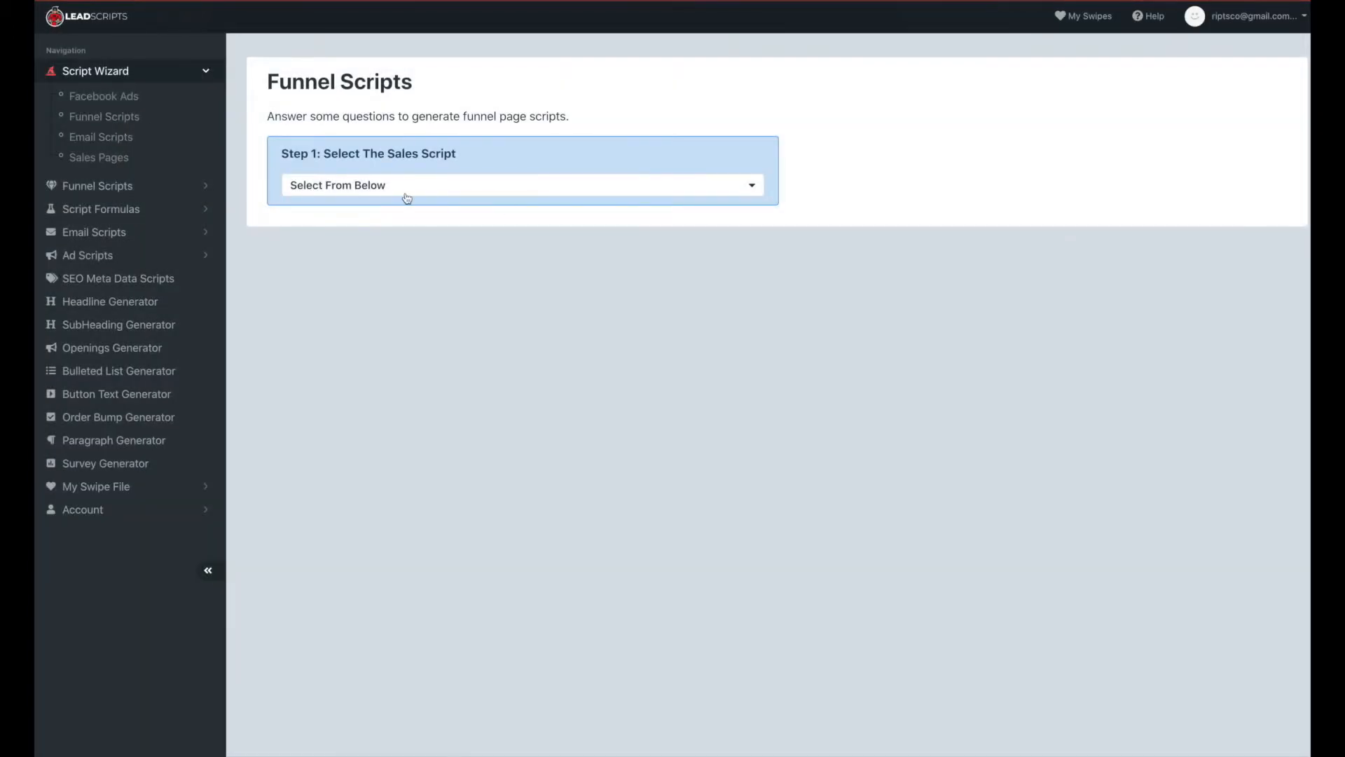
click(429, 185)
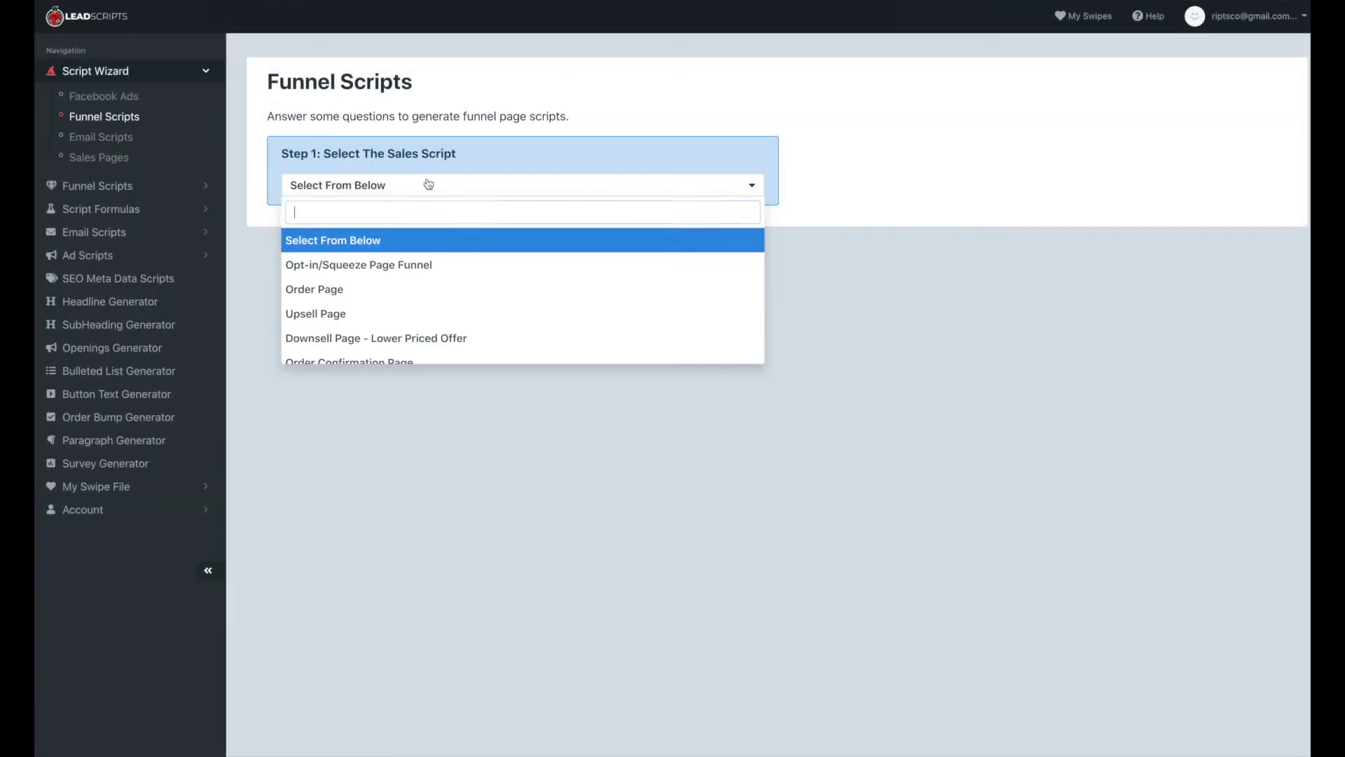
click(378, 265)
click(316, 241)
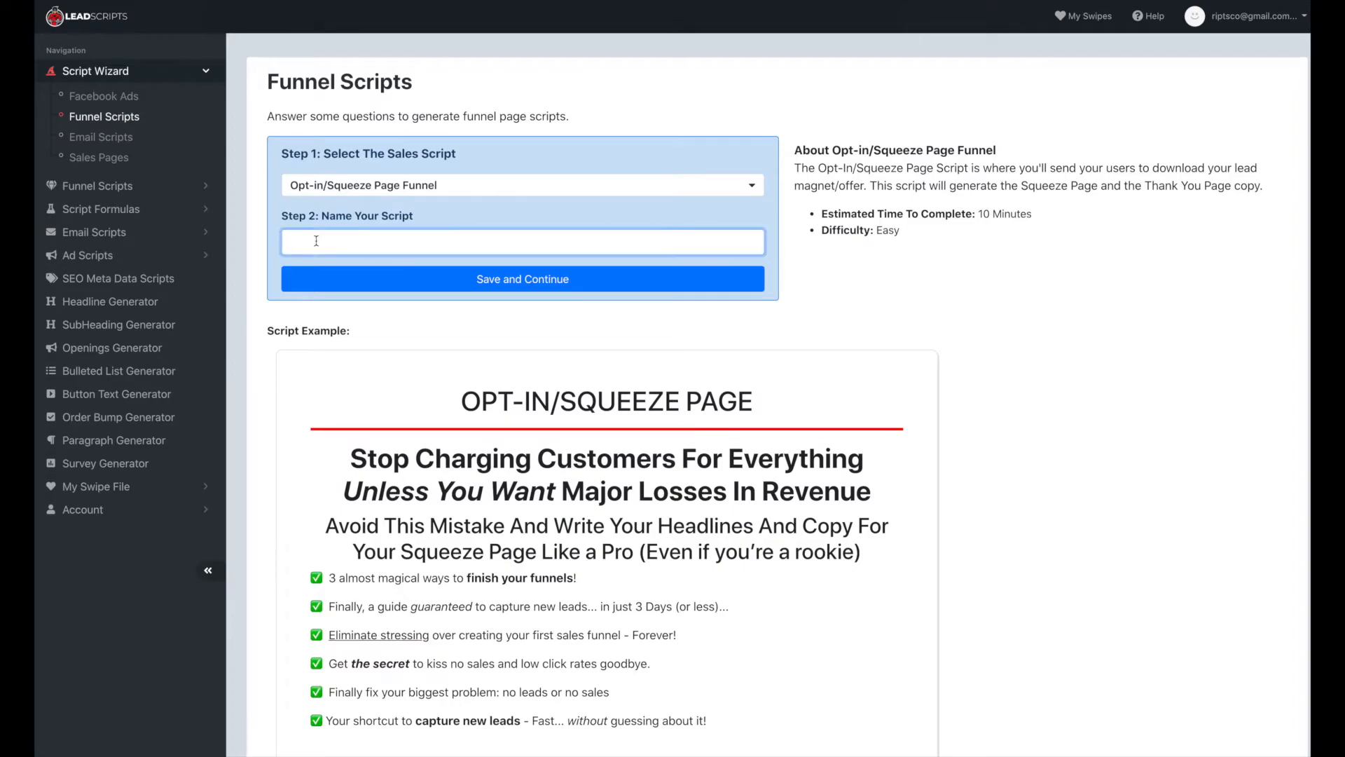
text(OPTIN TEST)
click(484, 279)
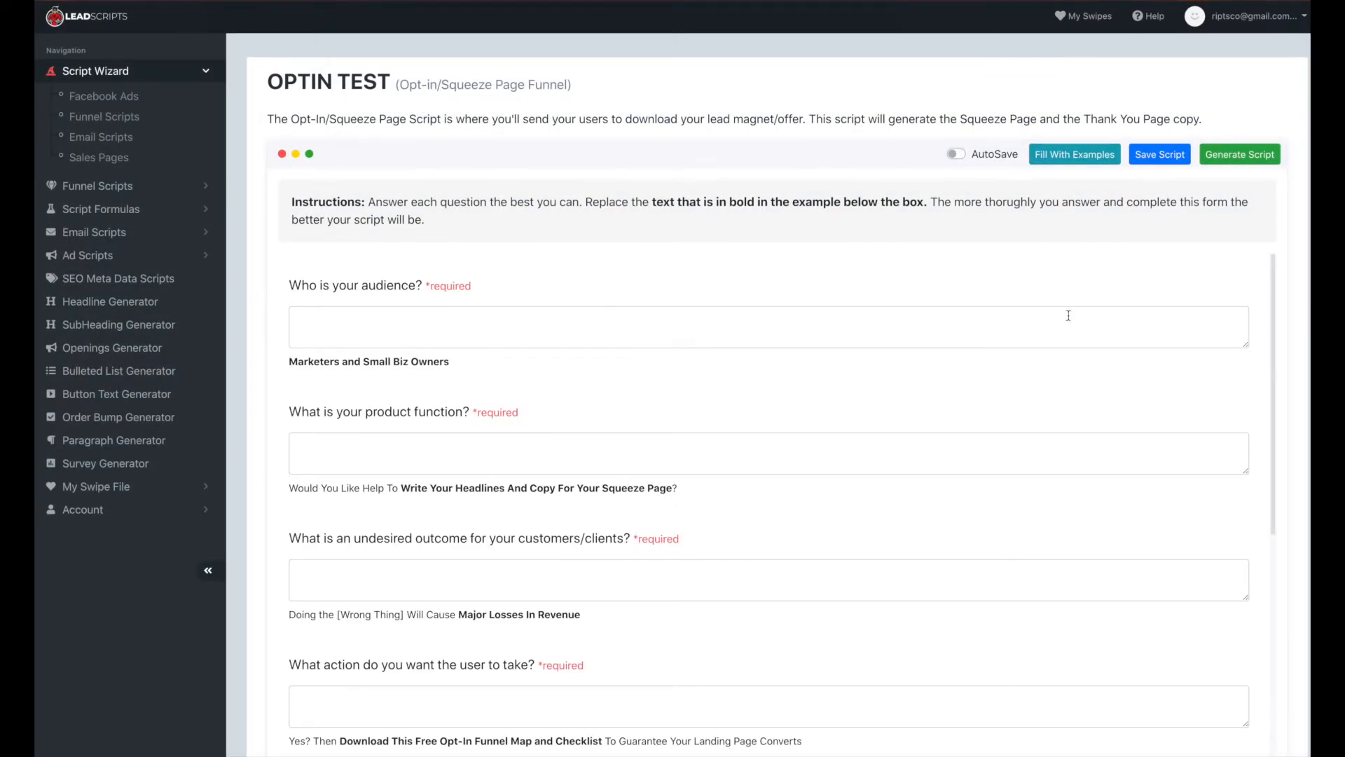
click(988, 157)
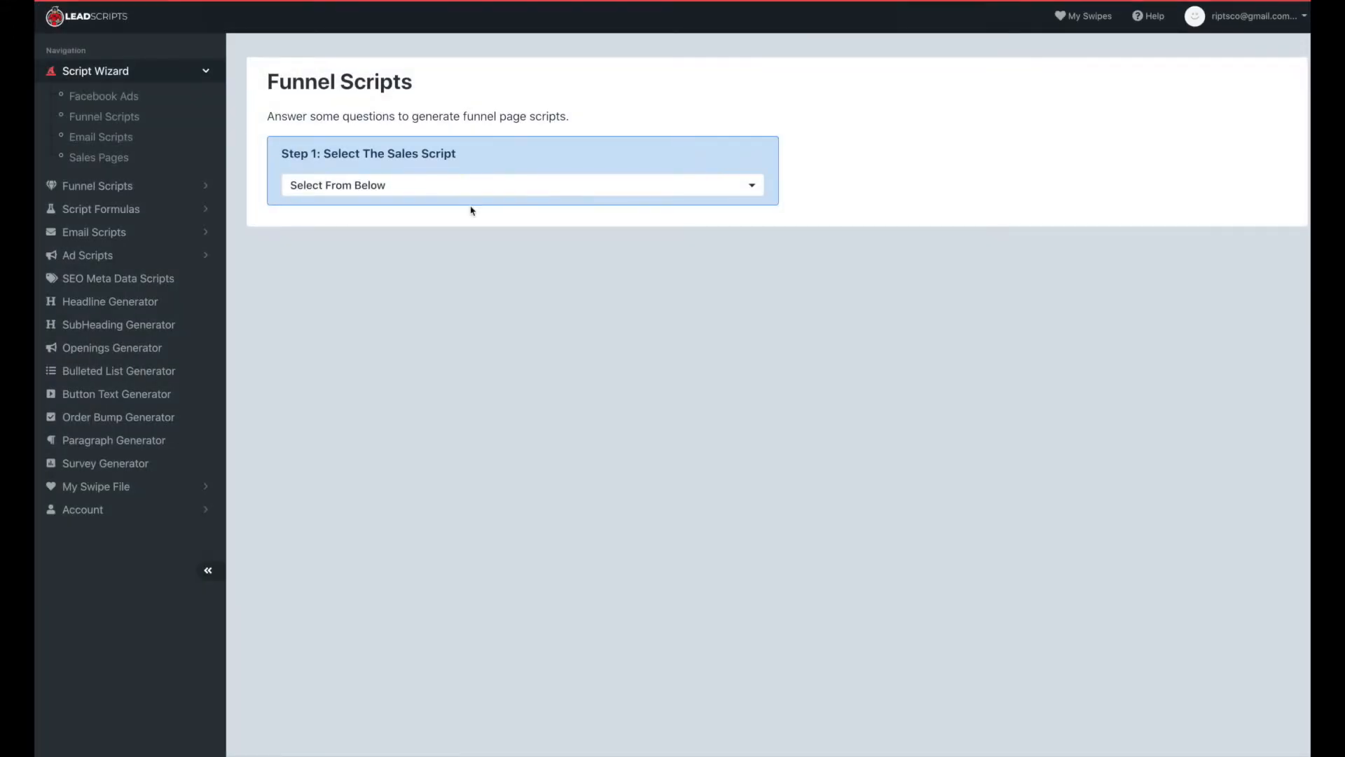
click(403, 187)
click(372, 264)
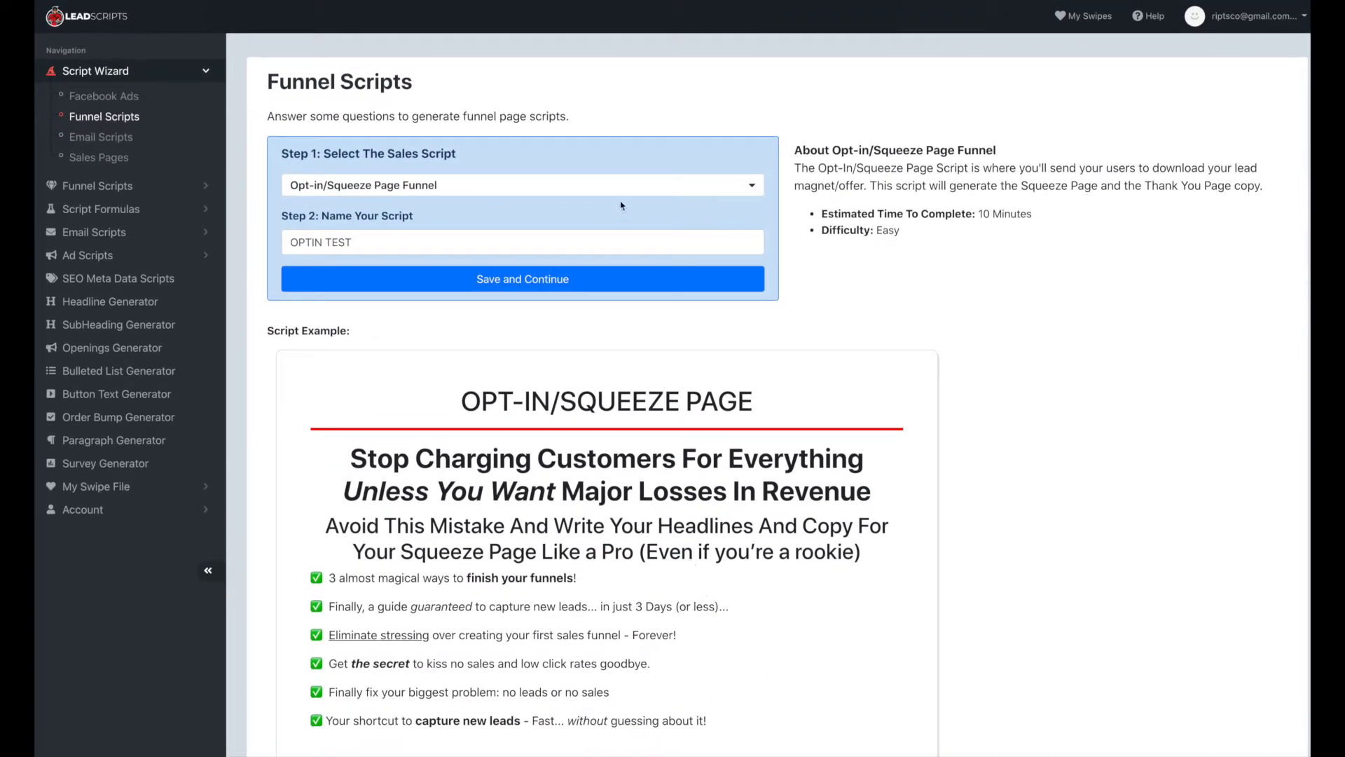
Step: View the saved custom scripts in the swipe file and open OPTIN TEST for editing
click(125, 490)
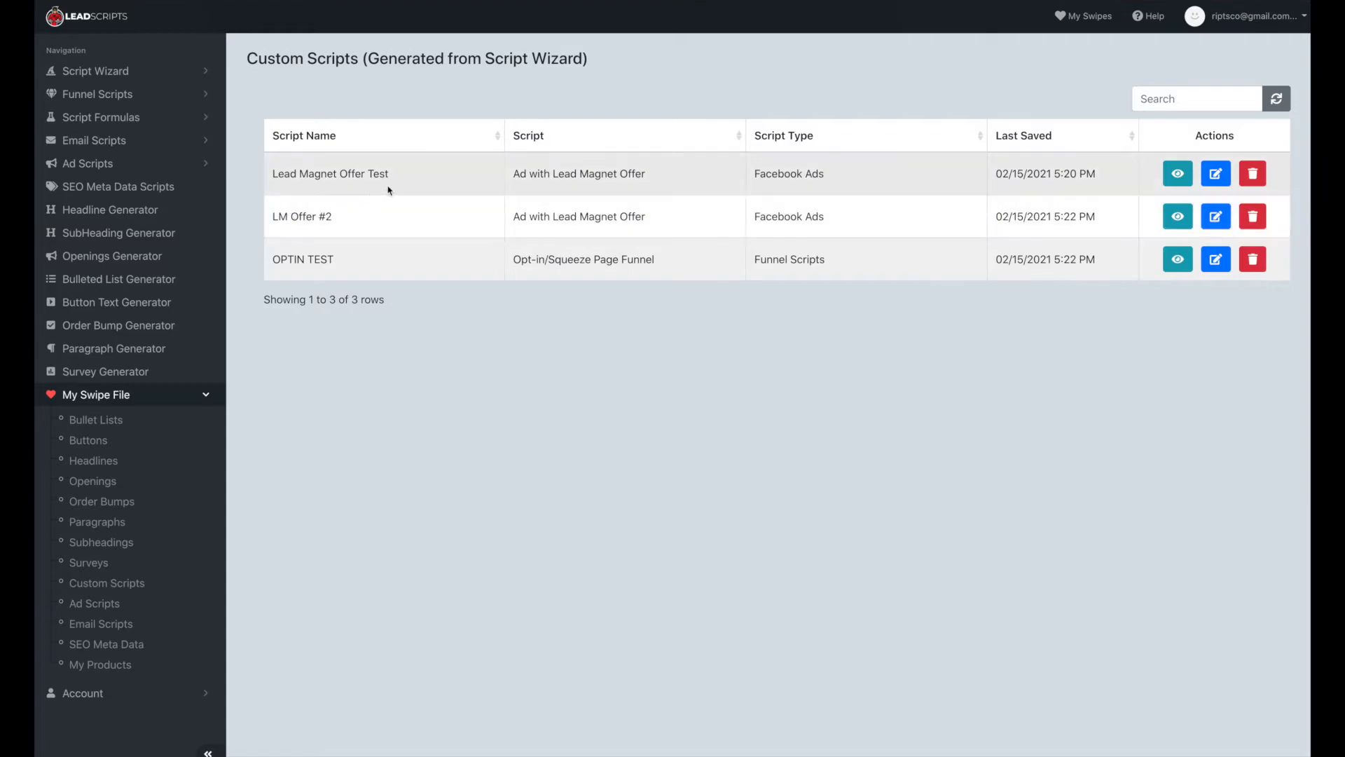
click(1204, 253)
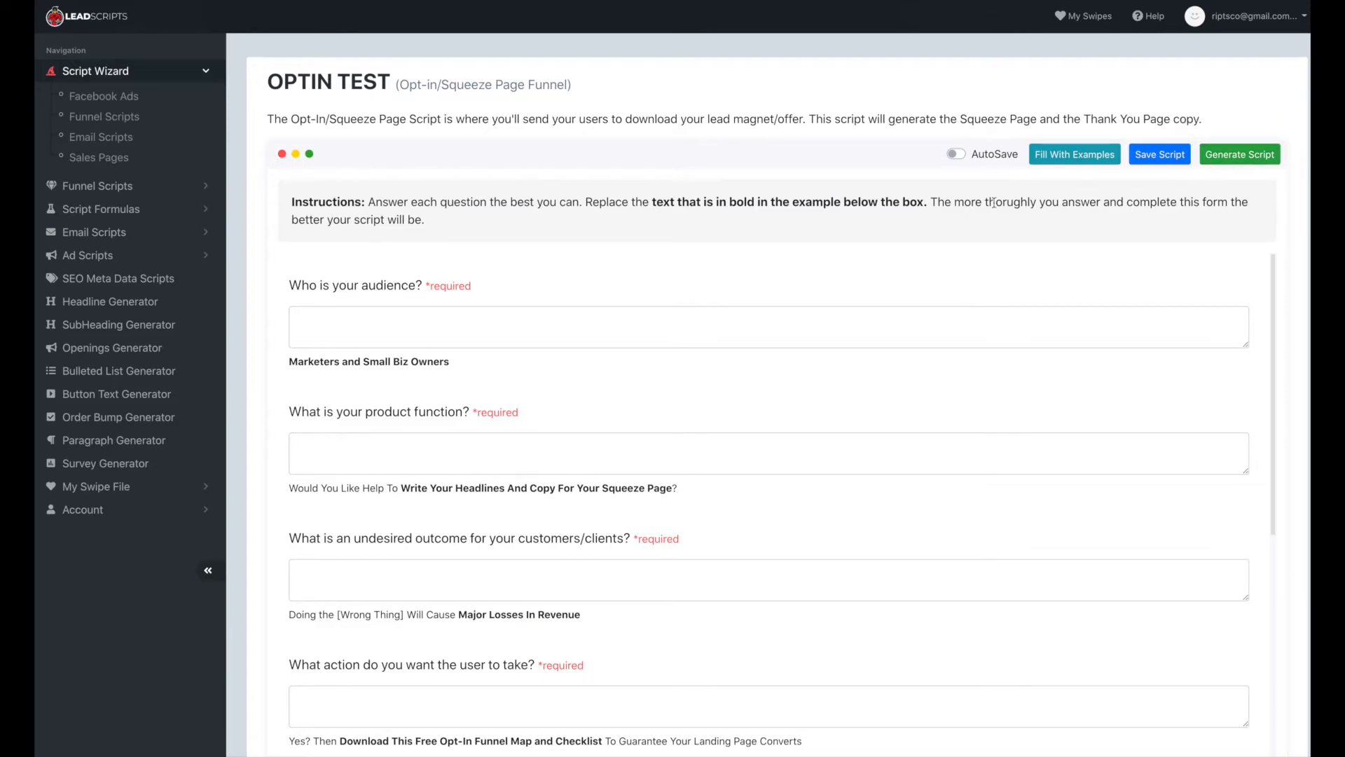
click(106, 487)
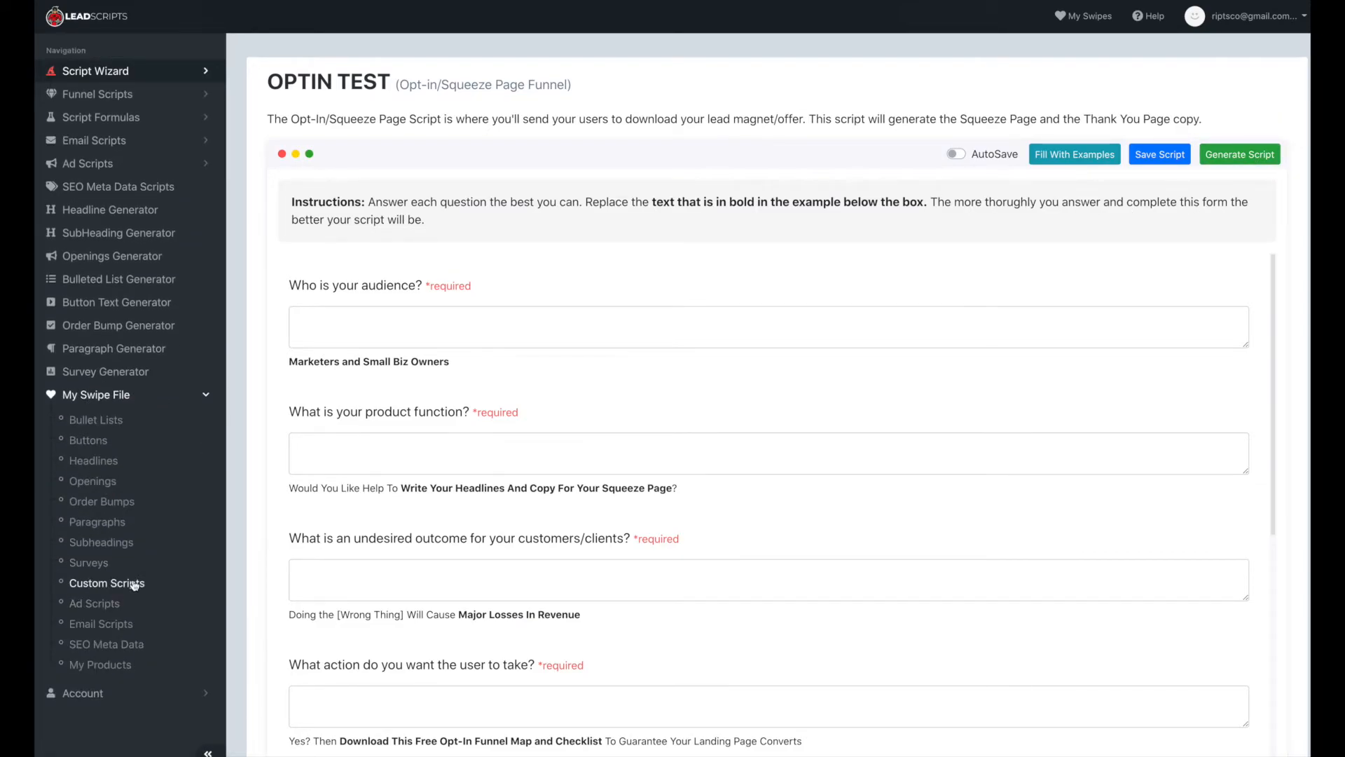
Step: Create a wizard sales page script named TEST from the PAS: Problem. Aggravate. Solve. template
click(111, 69)
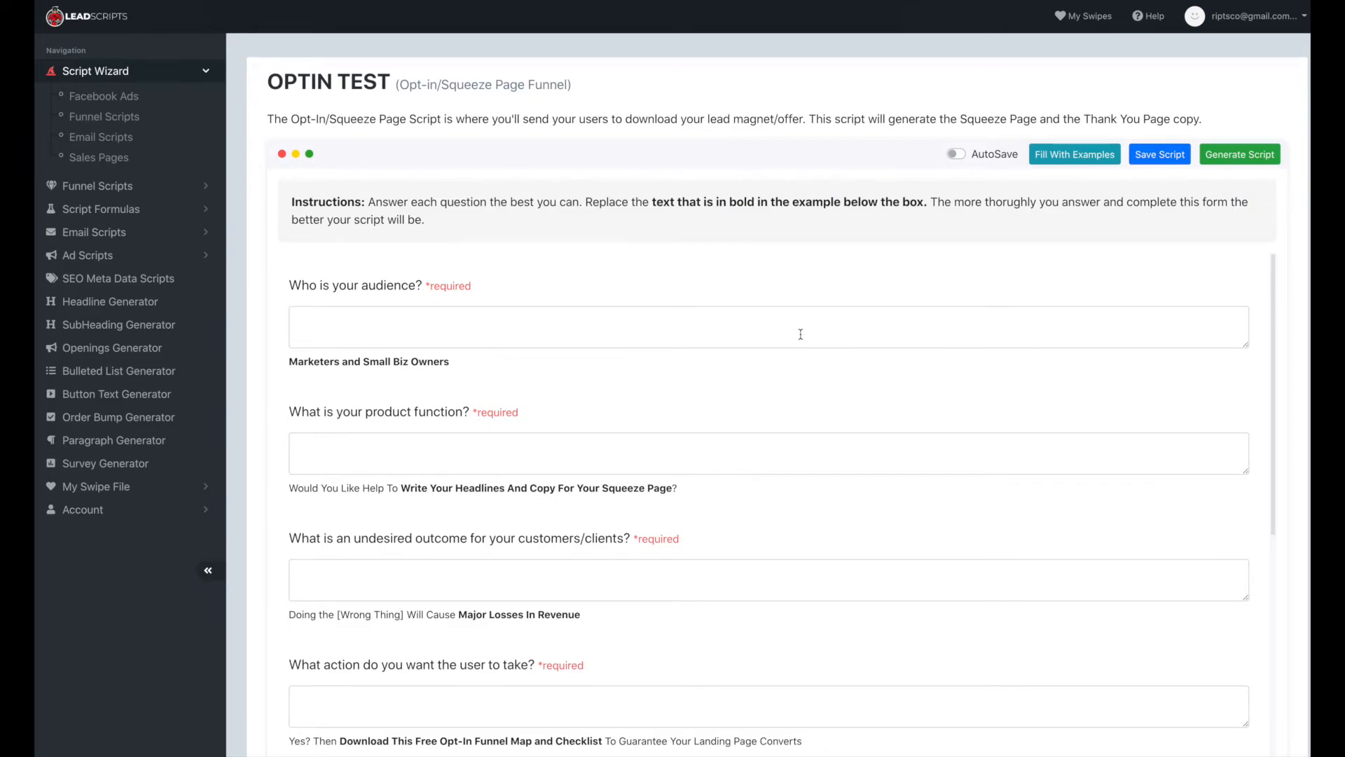
click(99, 156)
click(402, 203)
click(392, 282)
click(434, 260)
text(TEST)
click(436, 295)
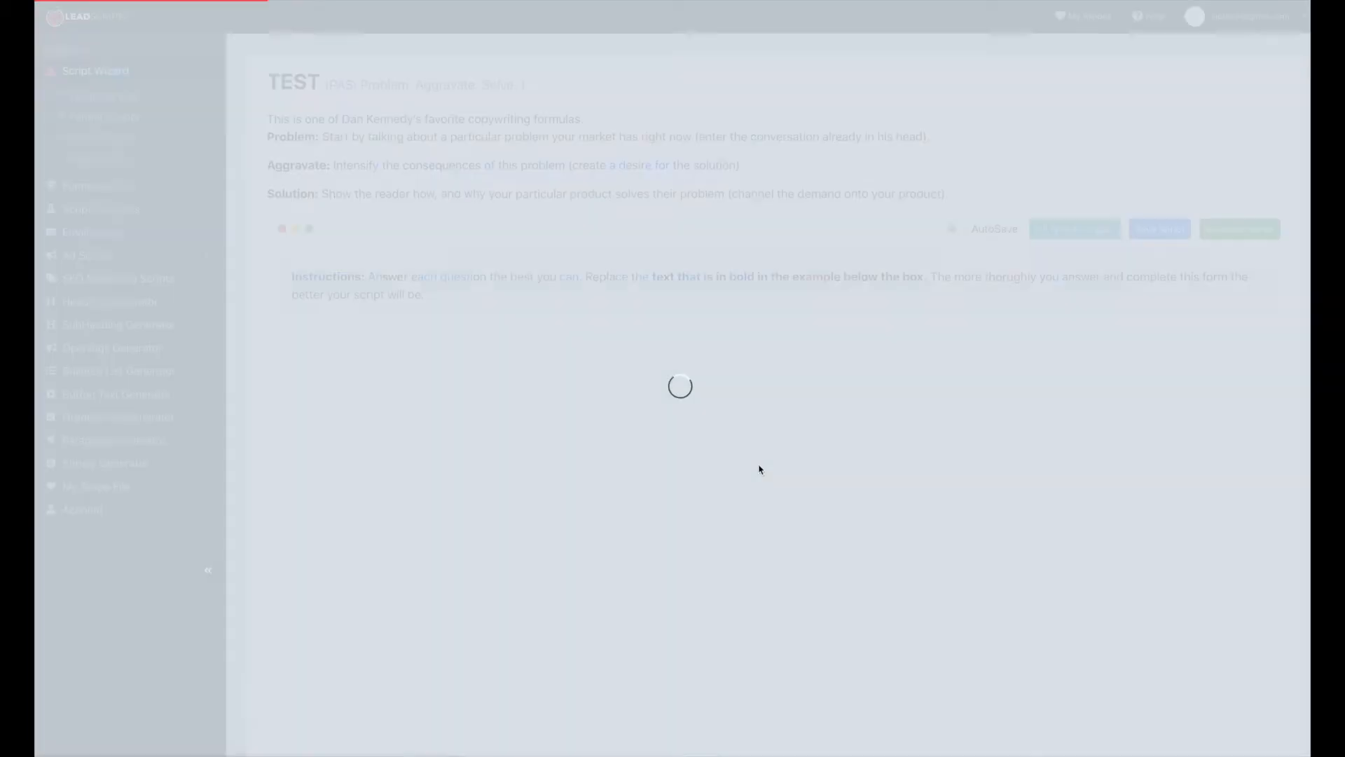
Step: Look through all the questions of the PAS sales page script and return to the first one
scroll(902, 480, down, 3)
scroll(901, 481, down, 15)
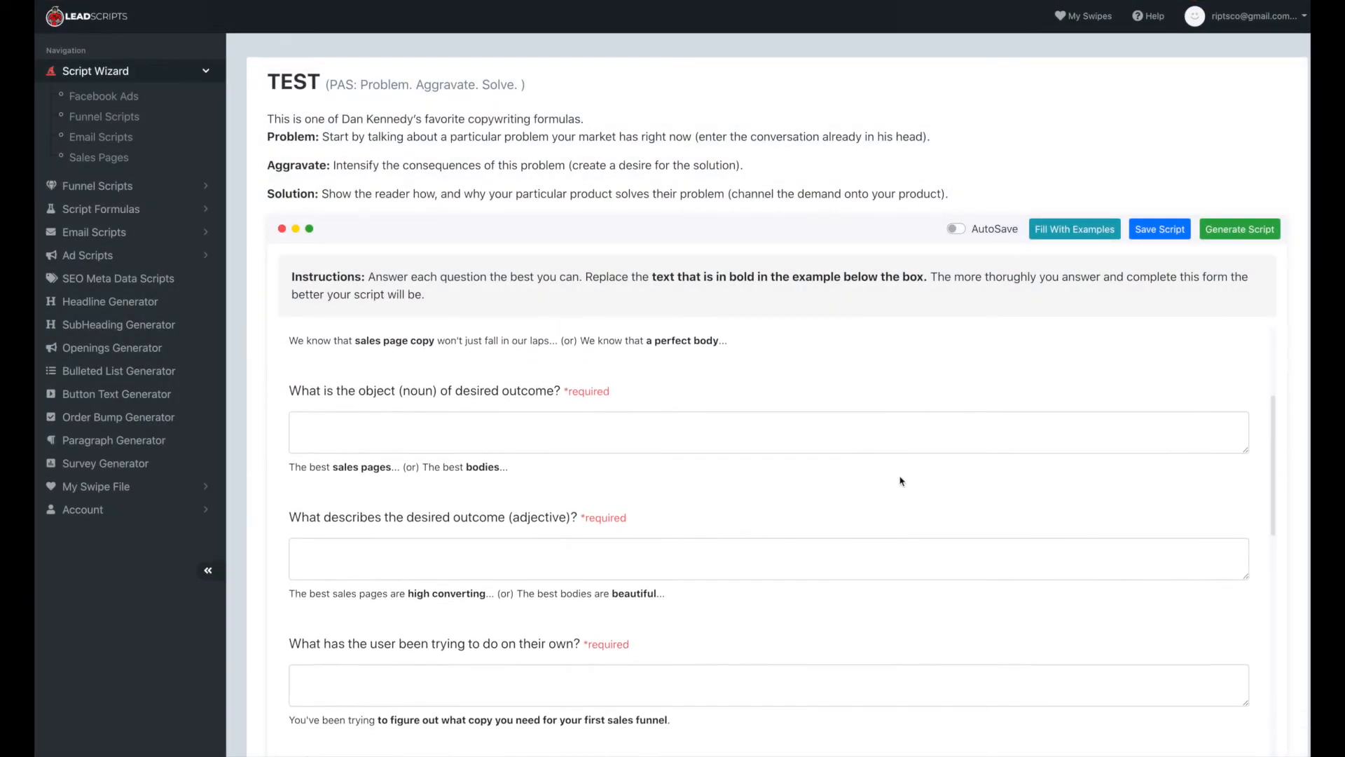
scroll(899, 476, down, 15)
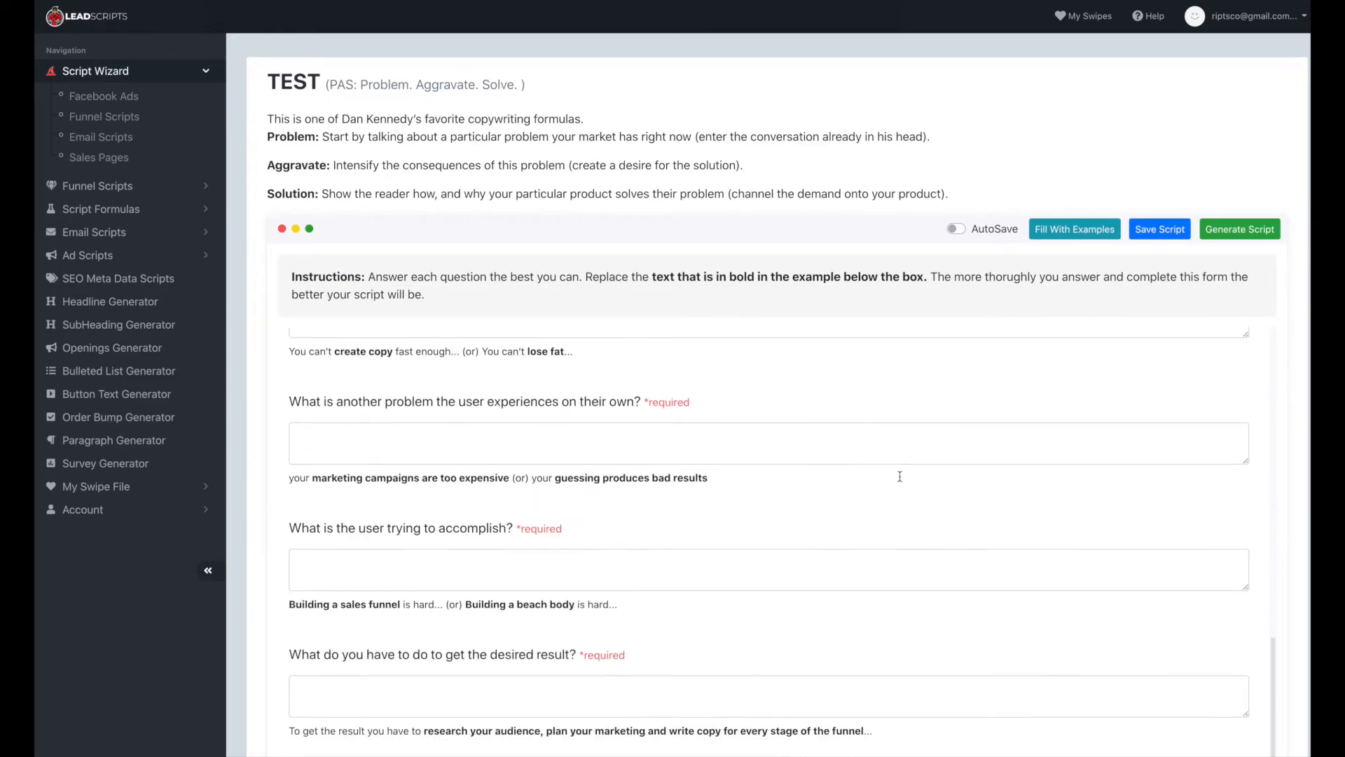
scroll(925, 469, down, 15)
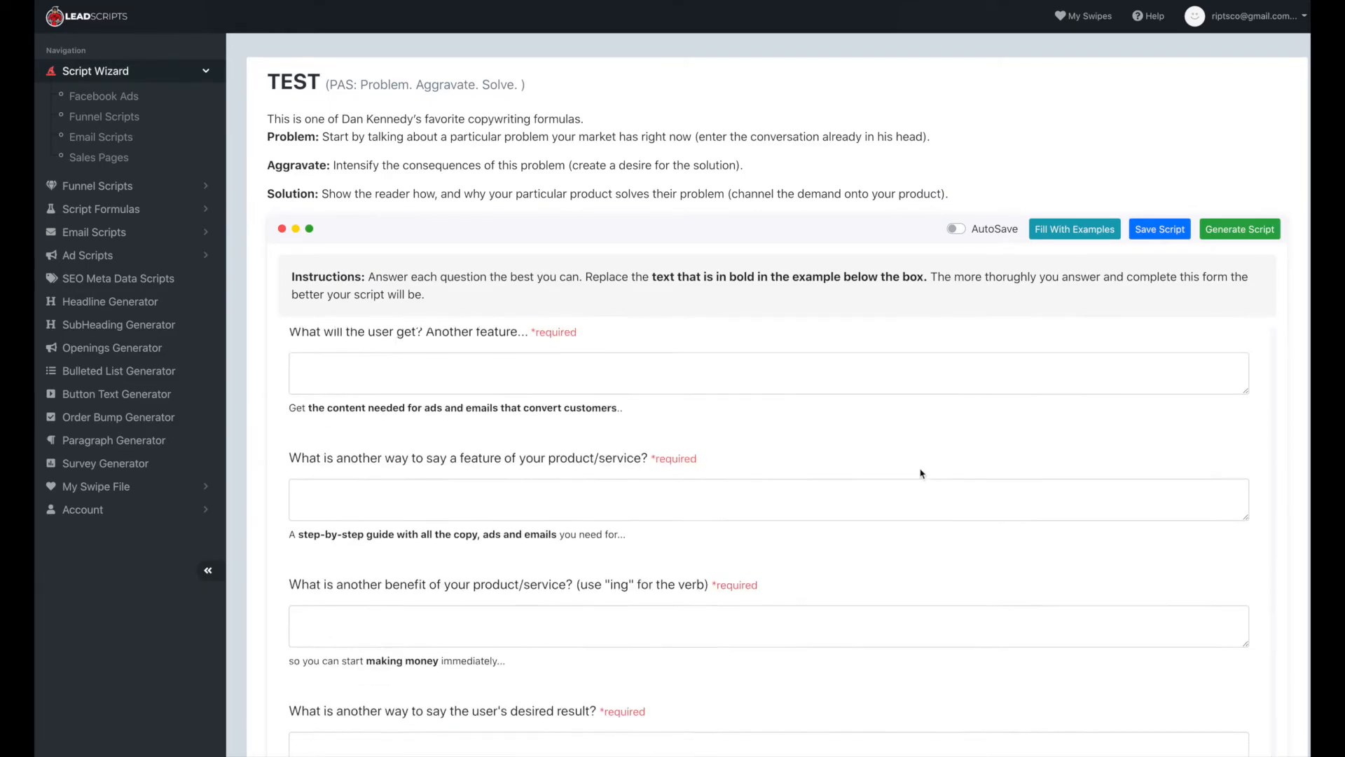
scroll(919, 472, up, 15)
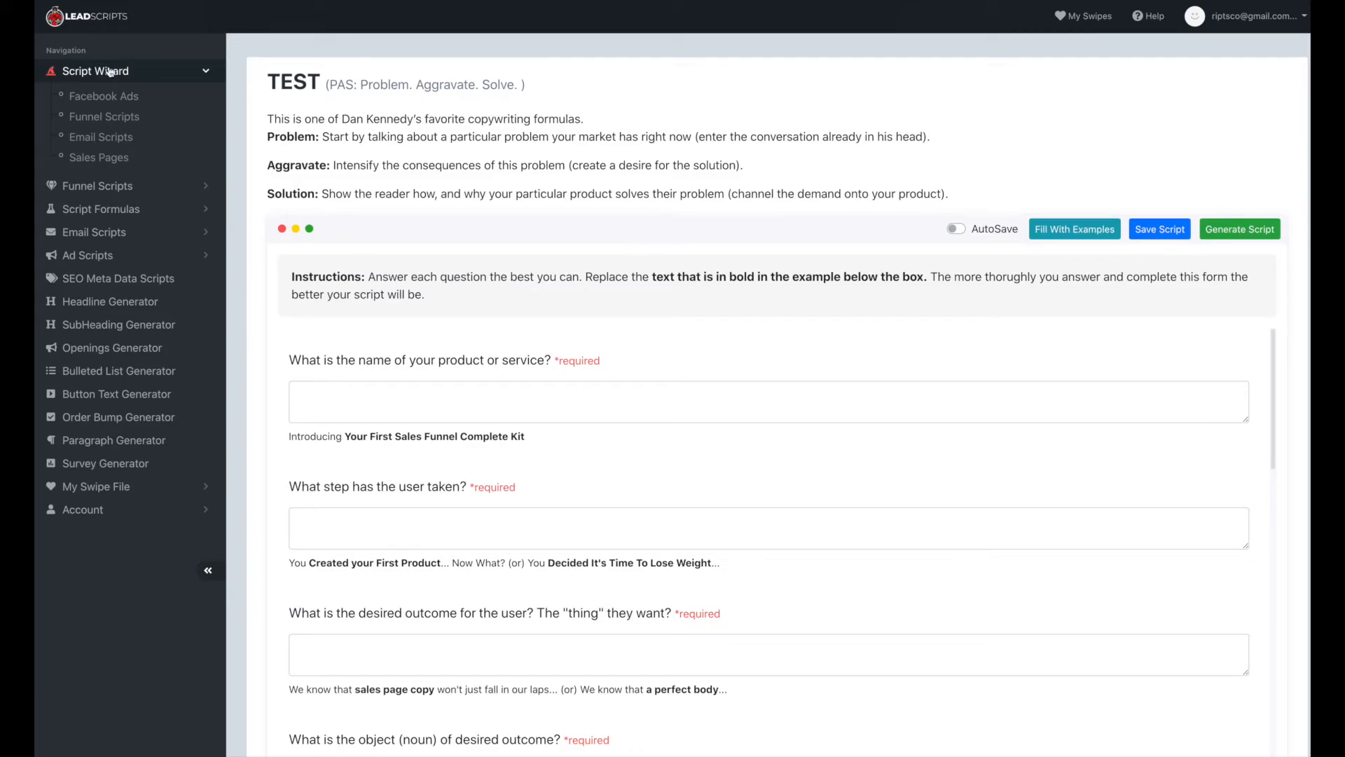
Step: In the Squeeze Page Funnel, add the "How to Survive Your First" headline, first subheading and "Try It Free for 30 Days" button to the writing pad
click(88, 187)
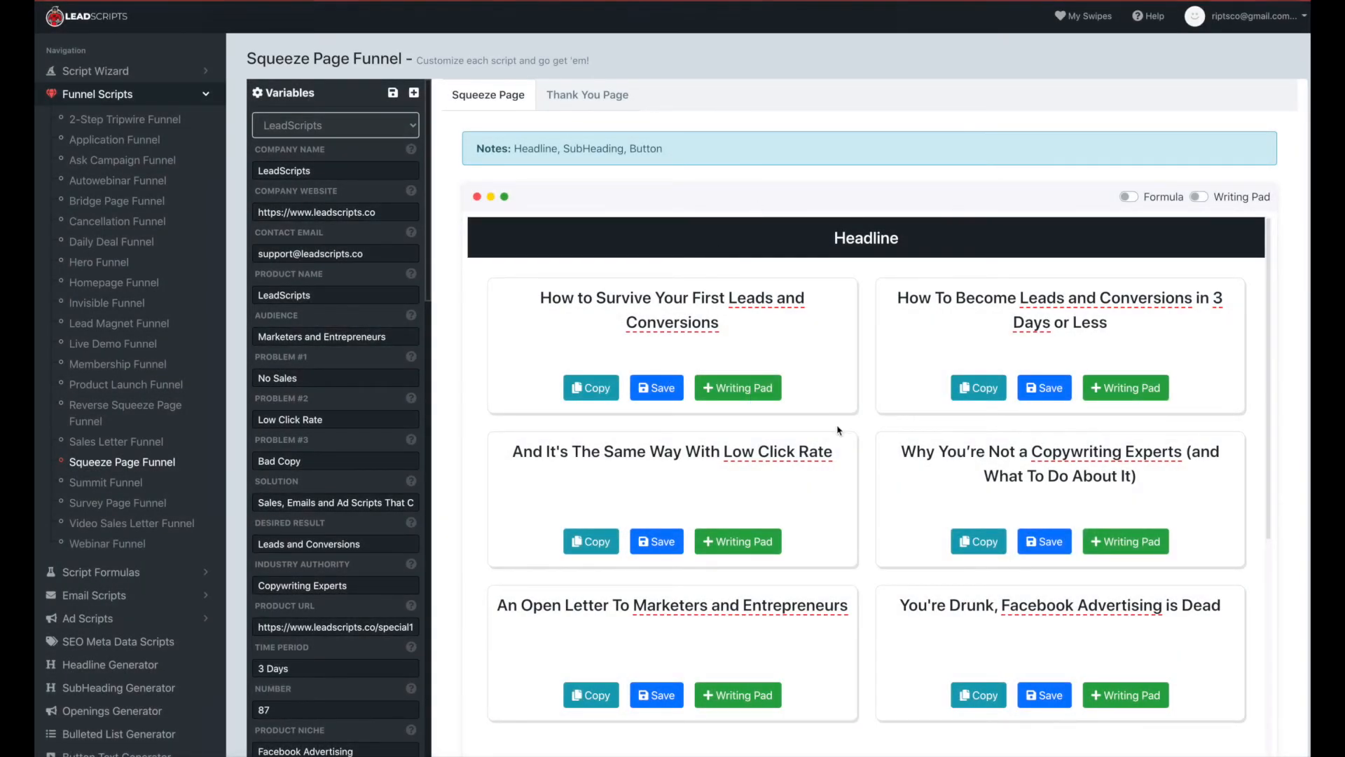
click(768, 399)
scroll(774, 639, down, 12)
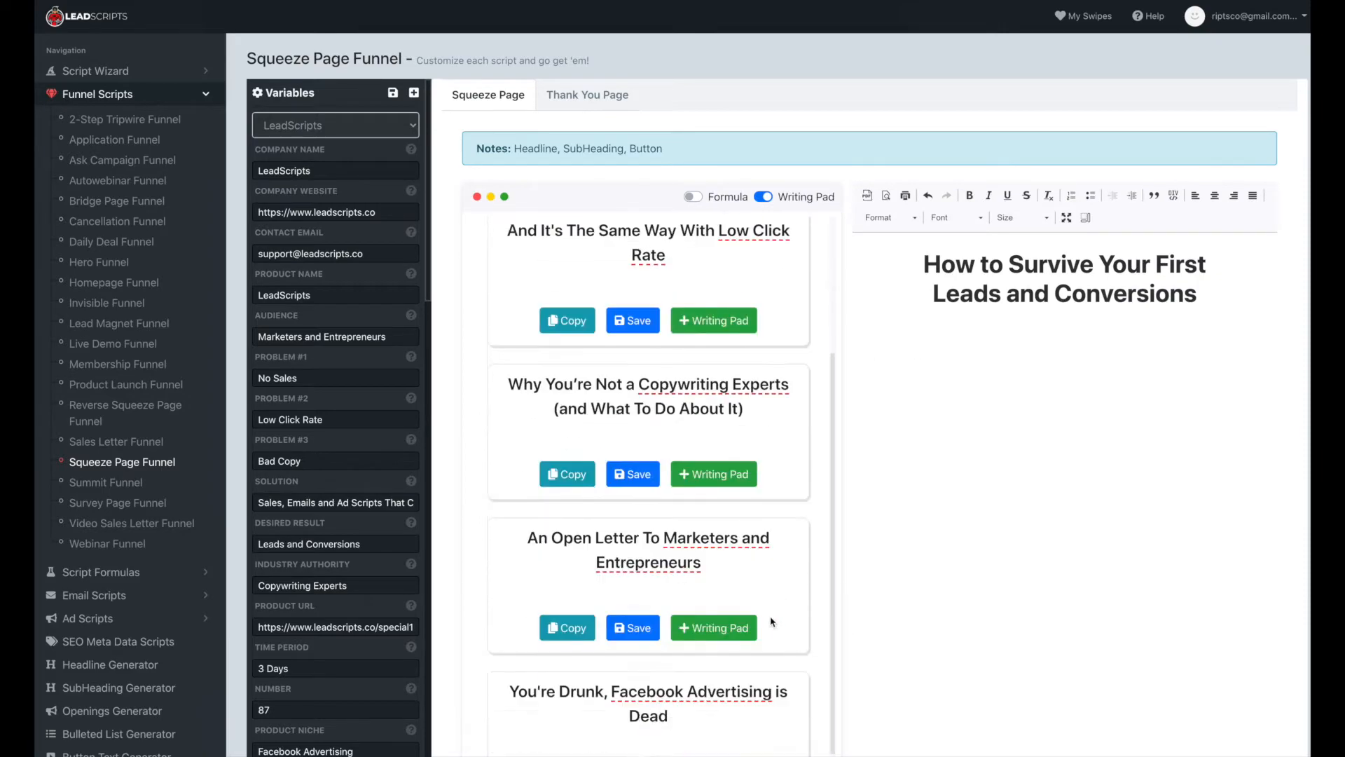
click(704, 564)
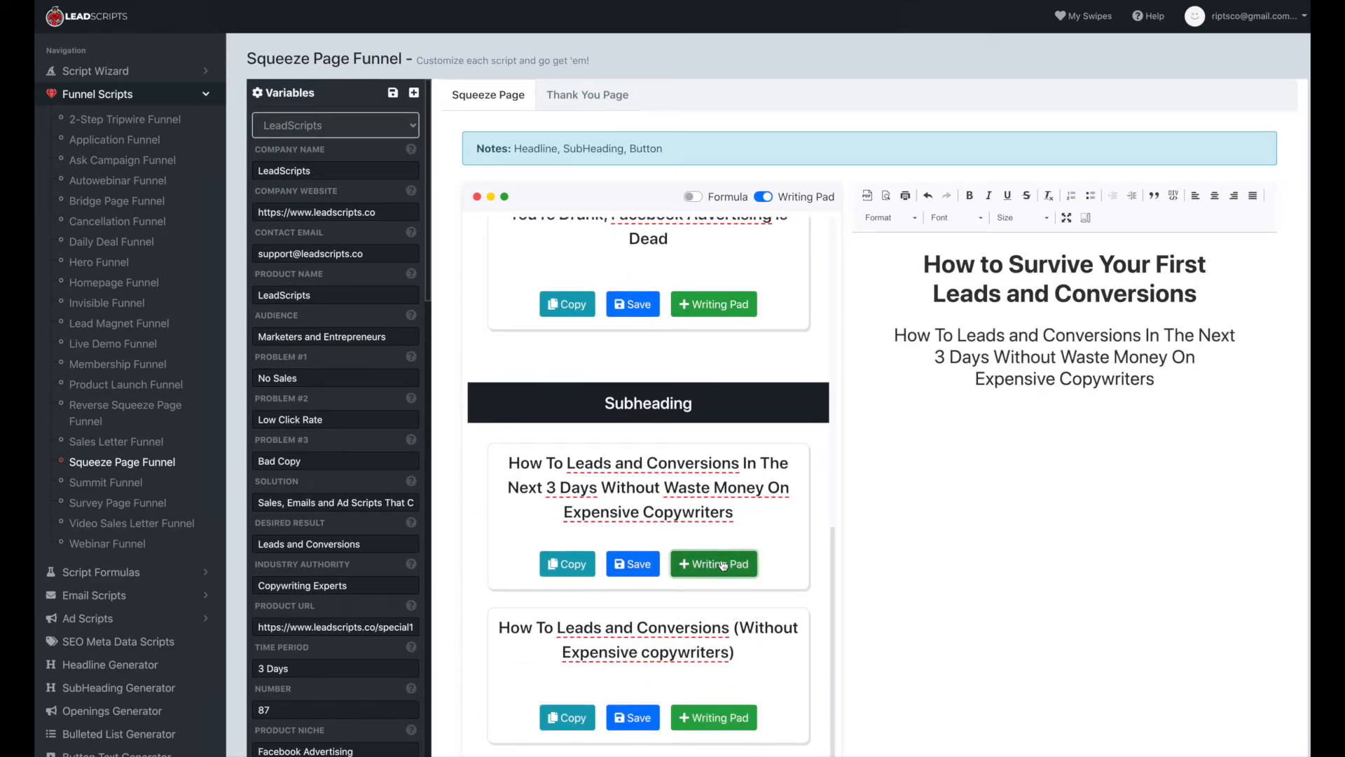
scroll(701, 574, down, 7)
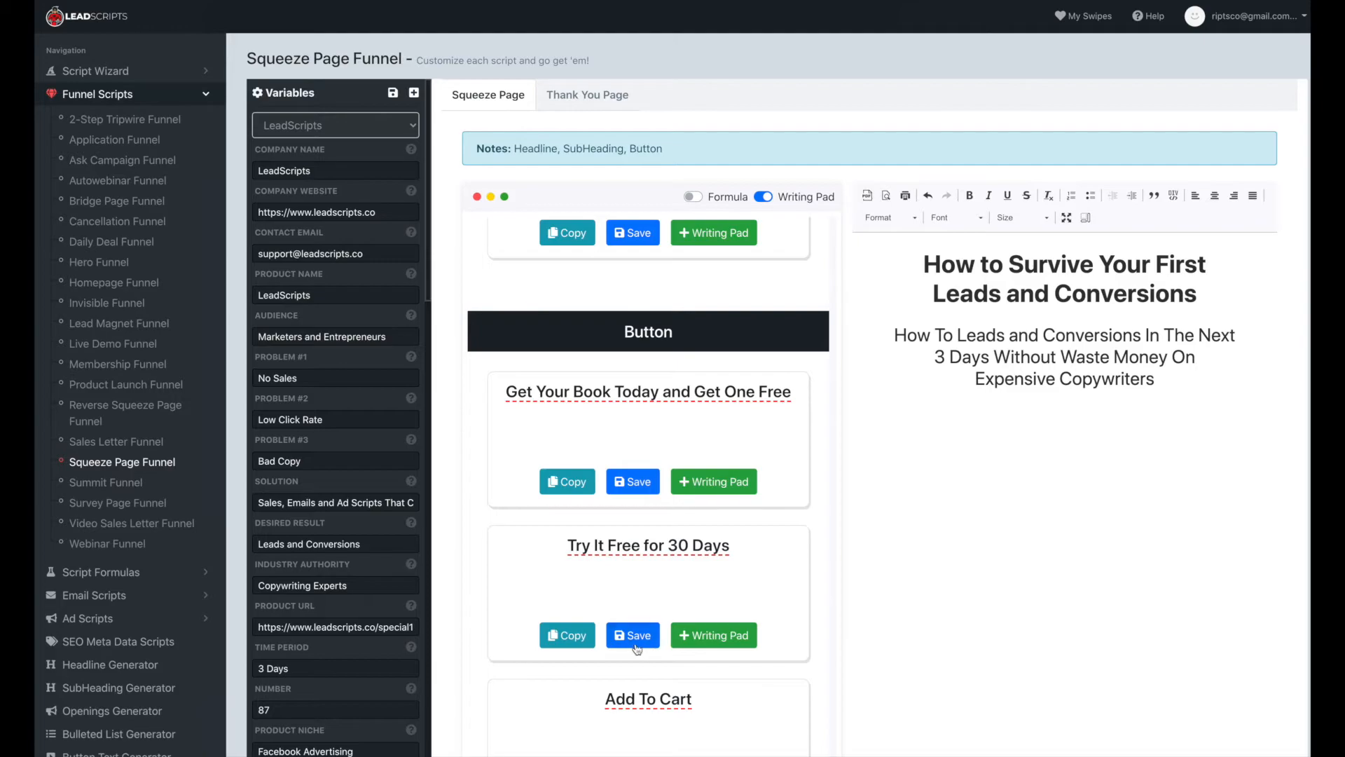
click(714, 635)
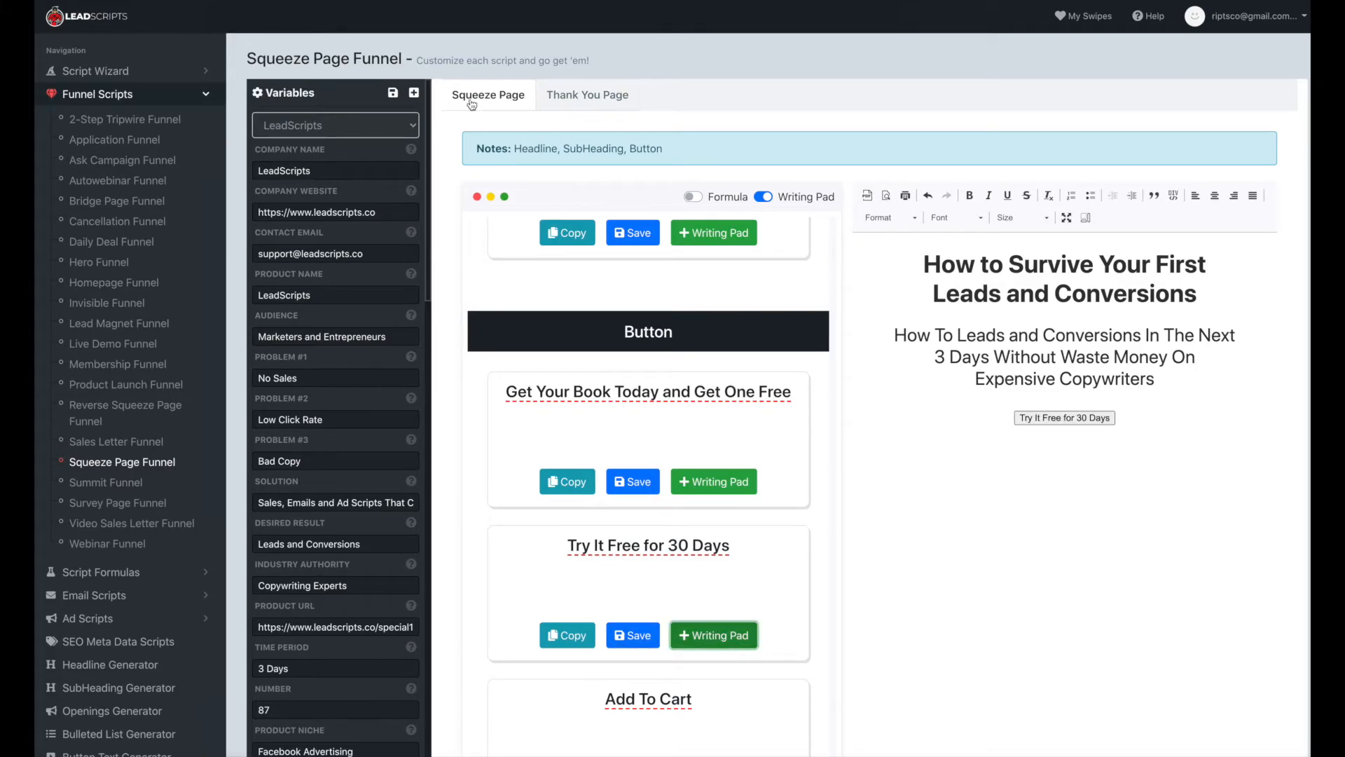
Step: View the Squeeze Page Funnel's Thank You Page scripts and open the Thank You Pages script formula
click(588, 97)
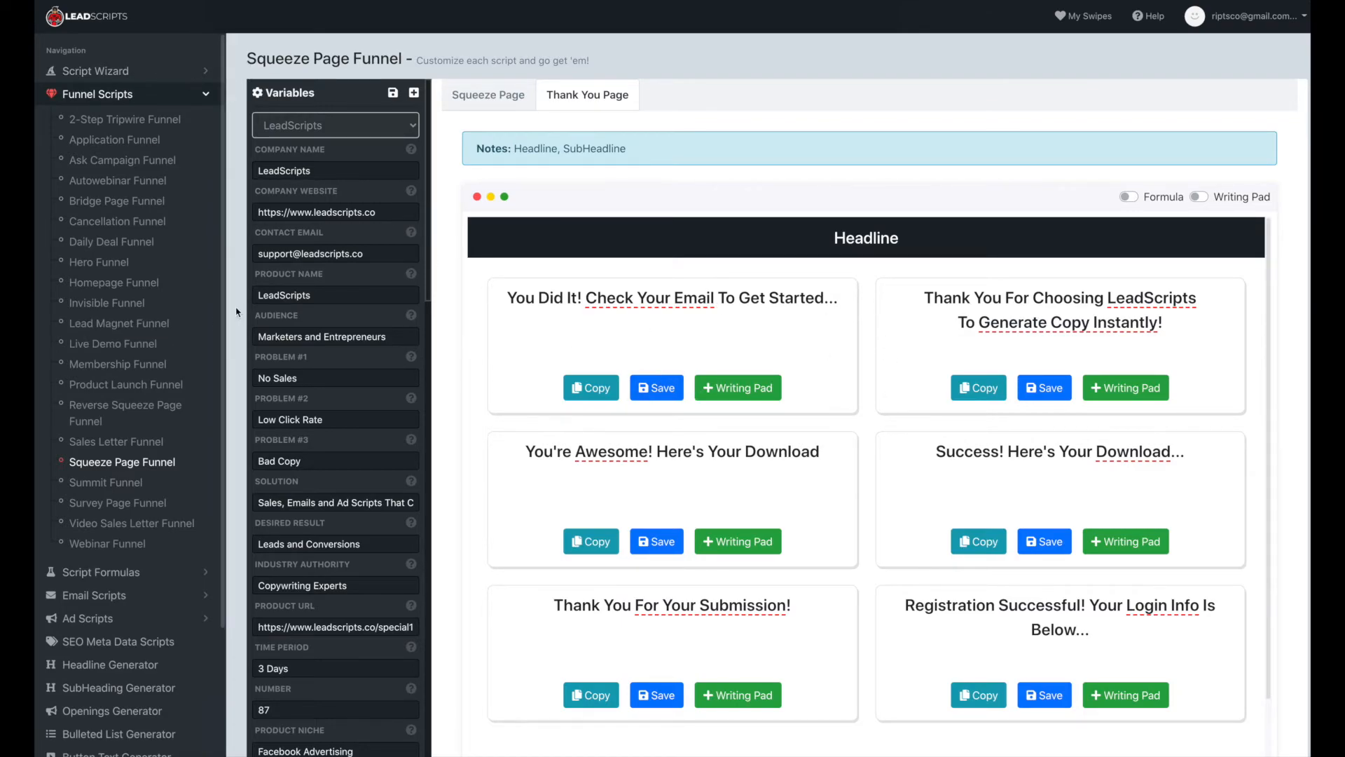
click(118, 579)
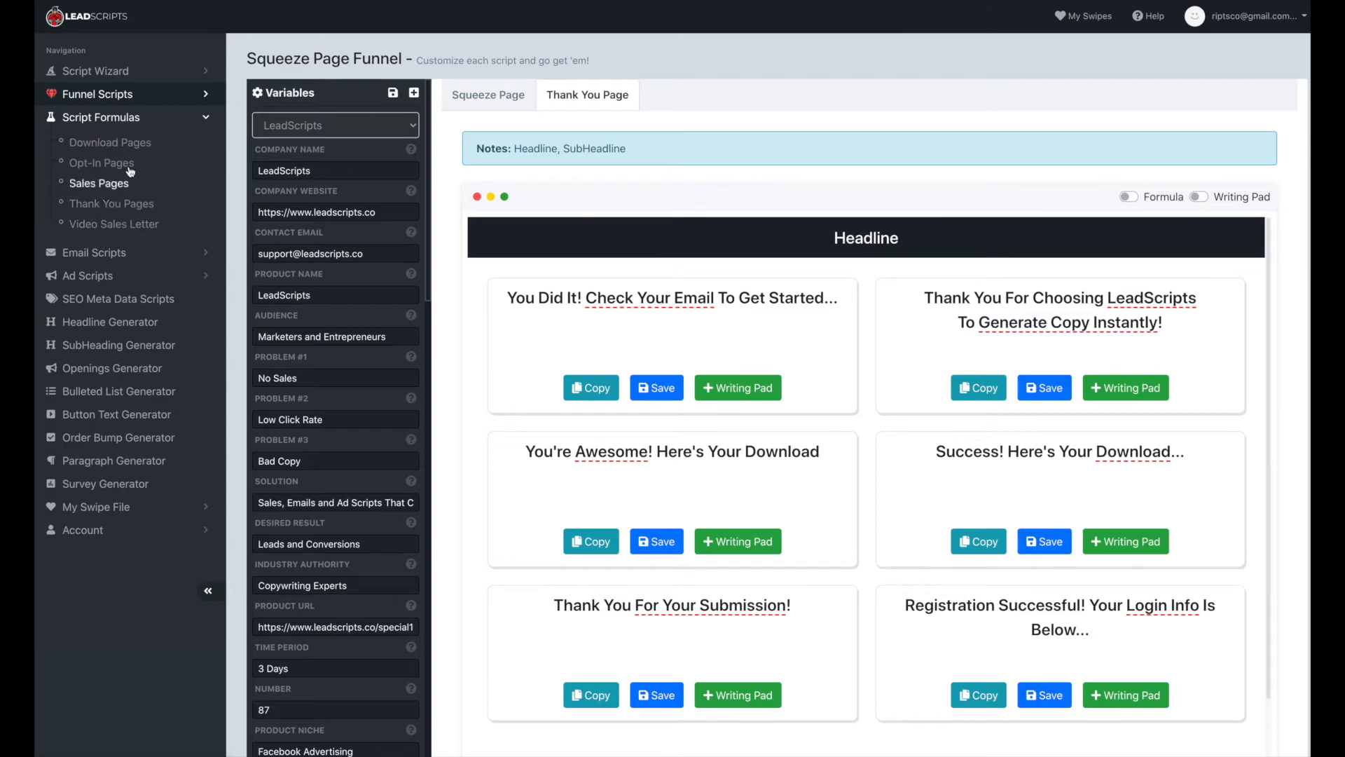
click(156, 214)
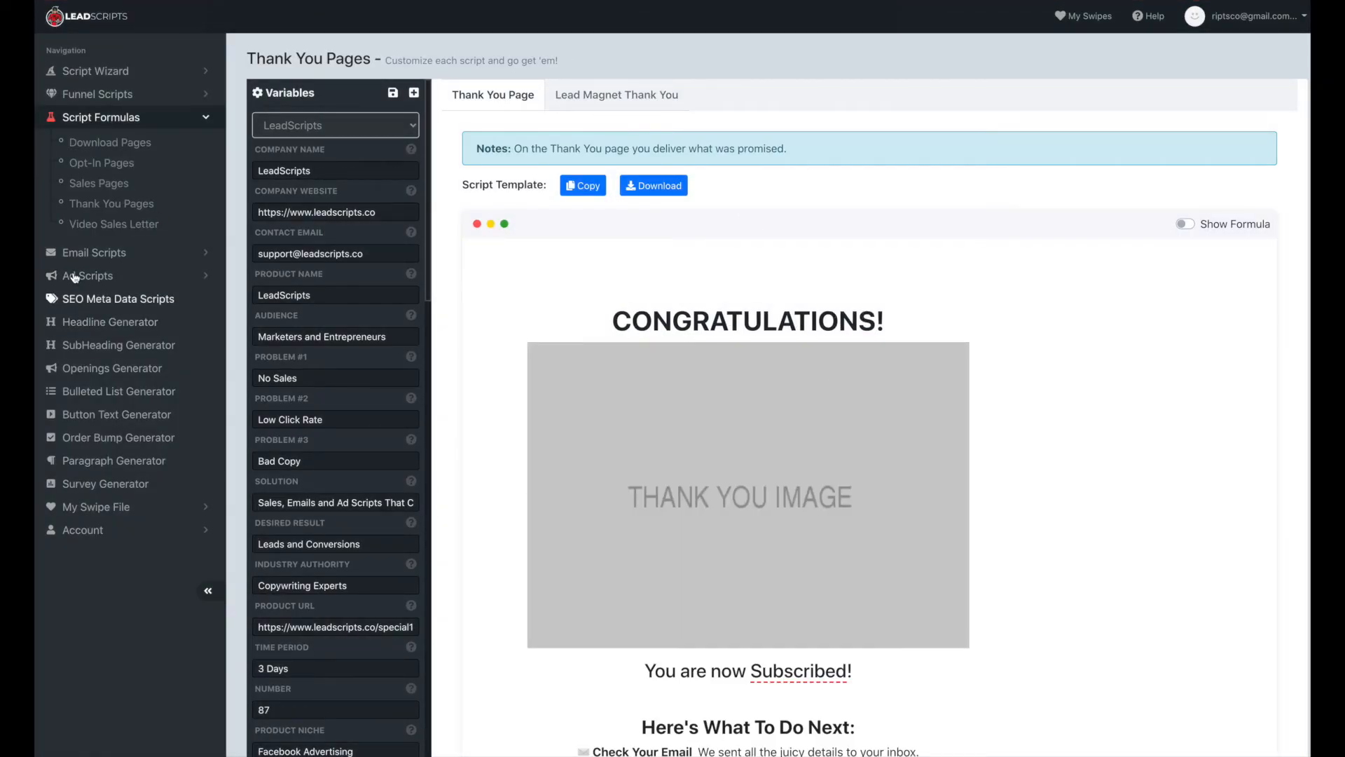
Step: Open the Opt-In Pages script formula and look through its Squeeze Page script
click(102, 162)
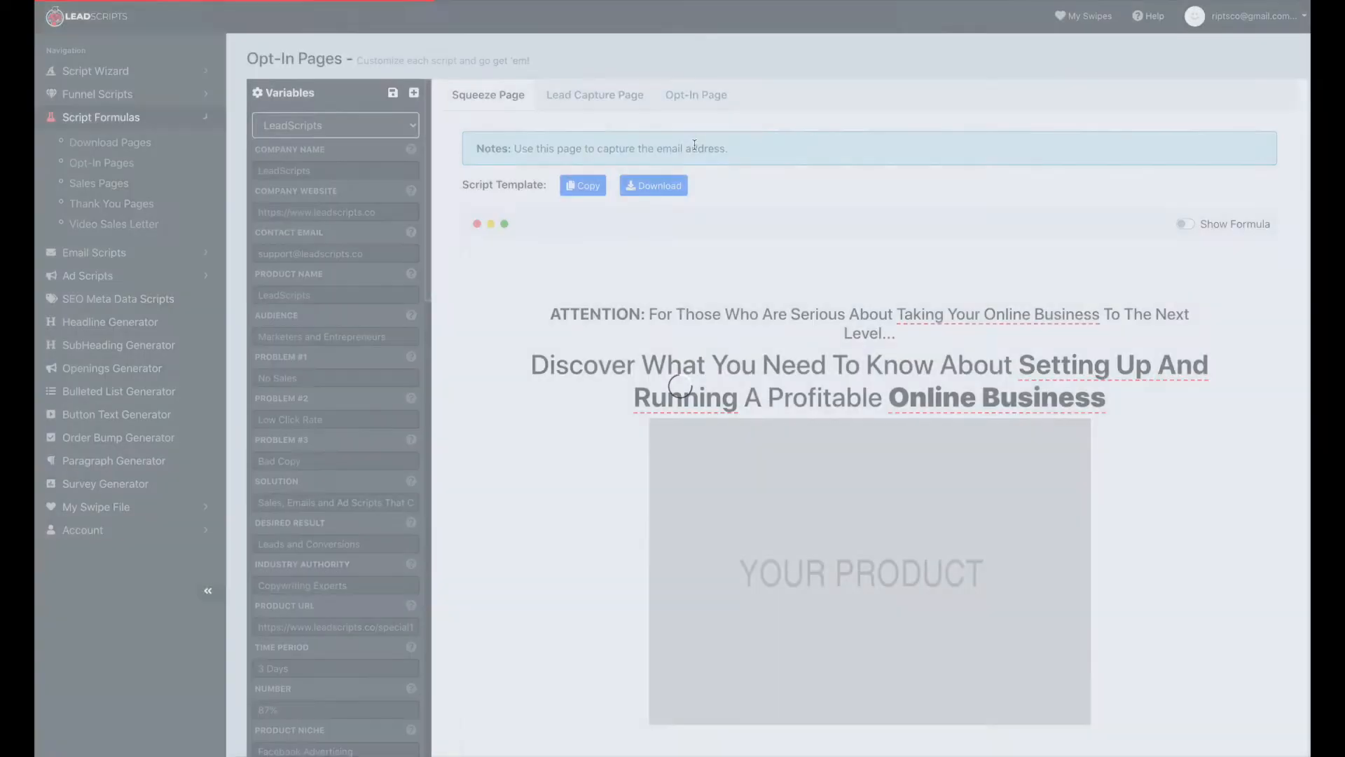
scroll(1124, 282, down, 3)
scroll(1124, 282, up, 3)
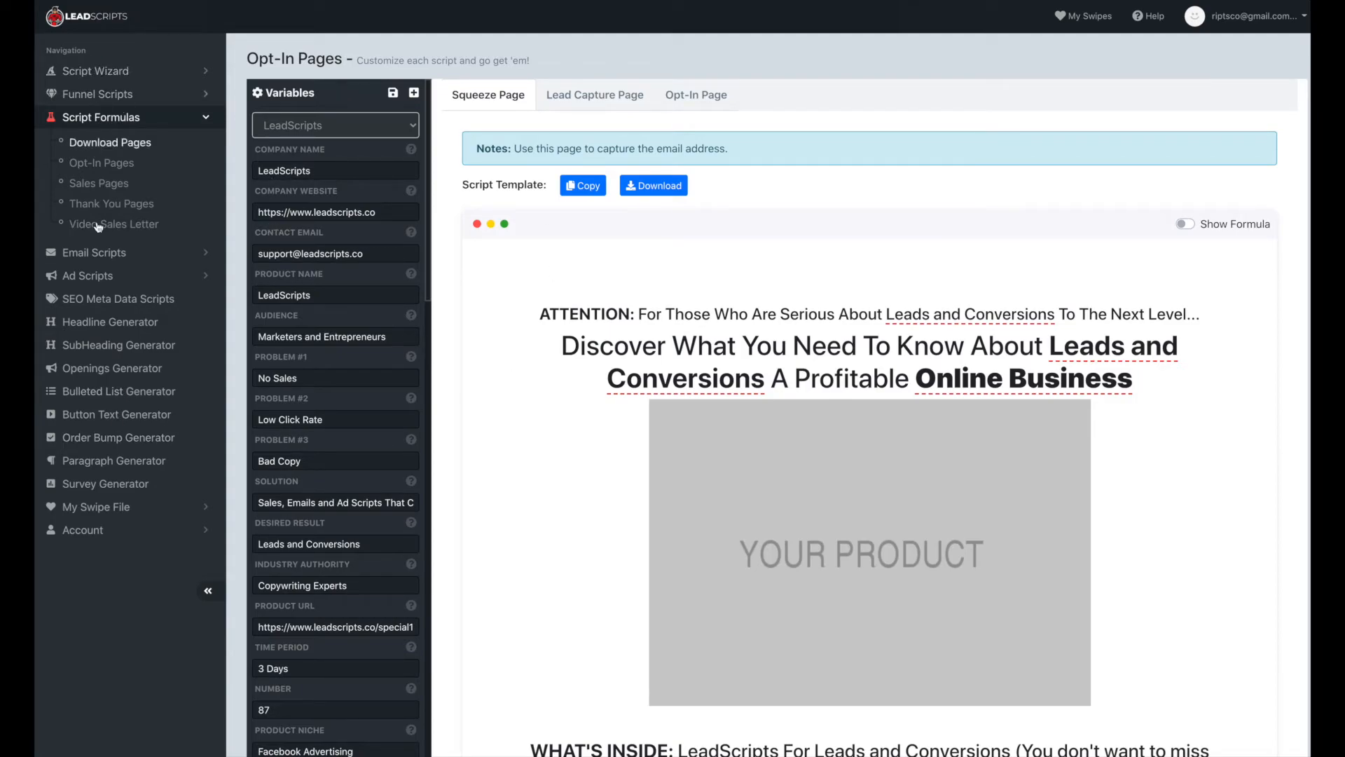
Step: Look over the scripts offered in the Email Scripts, Script Wizard and Funnel Scripts categories
click(128, 253)
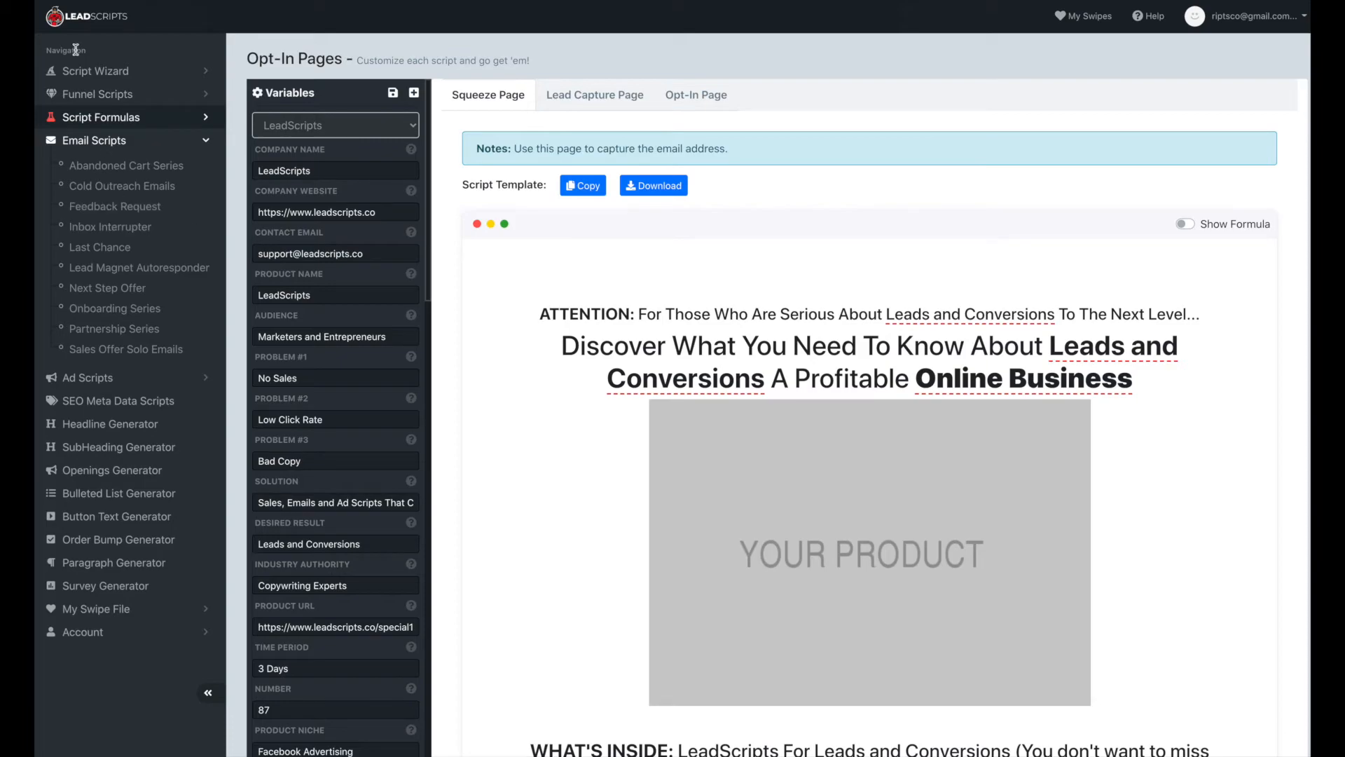
click(98, 94)
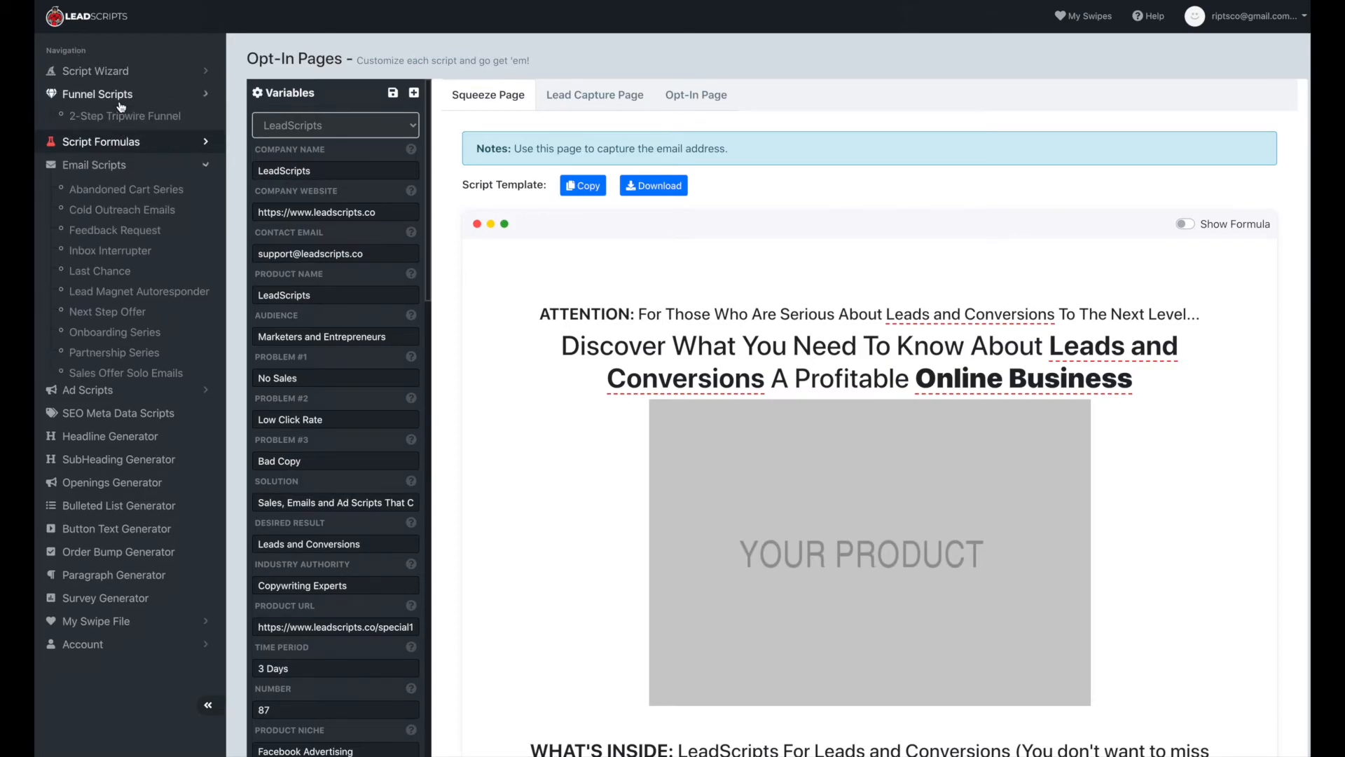
click(95, 71)
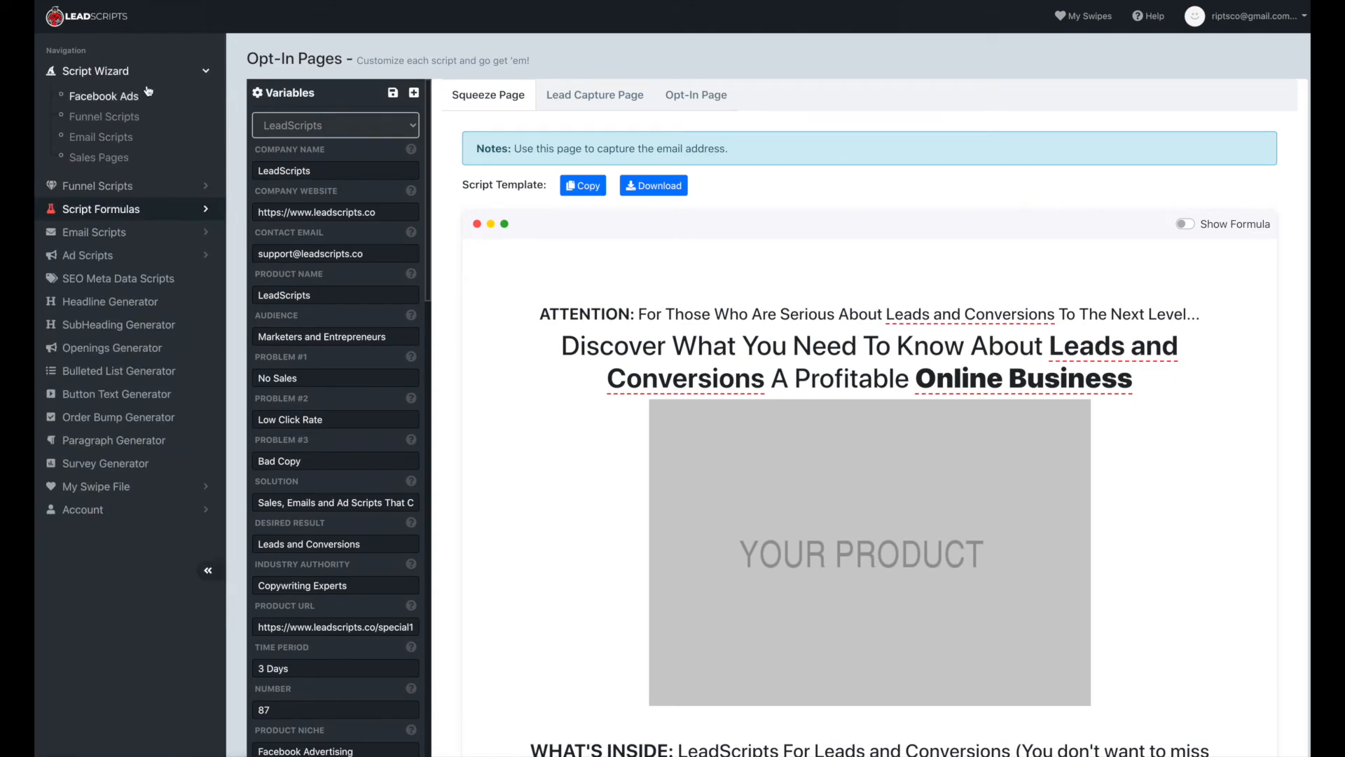
click(117, 186)
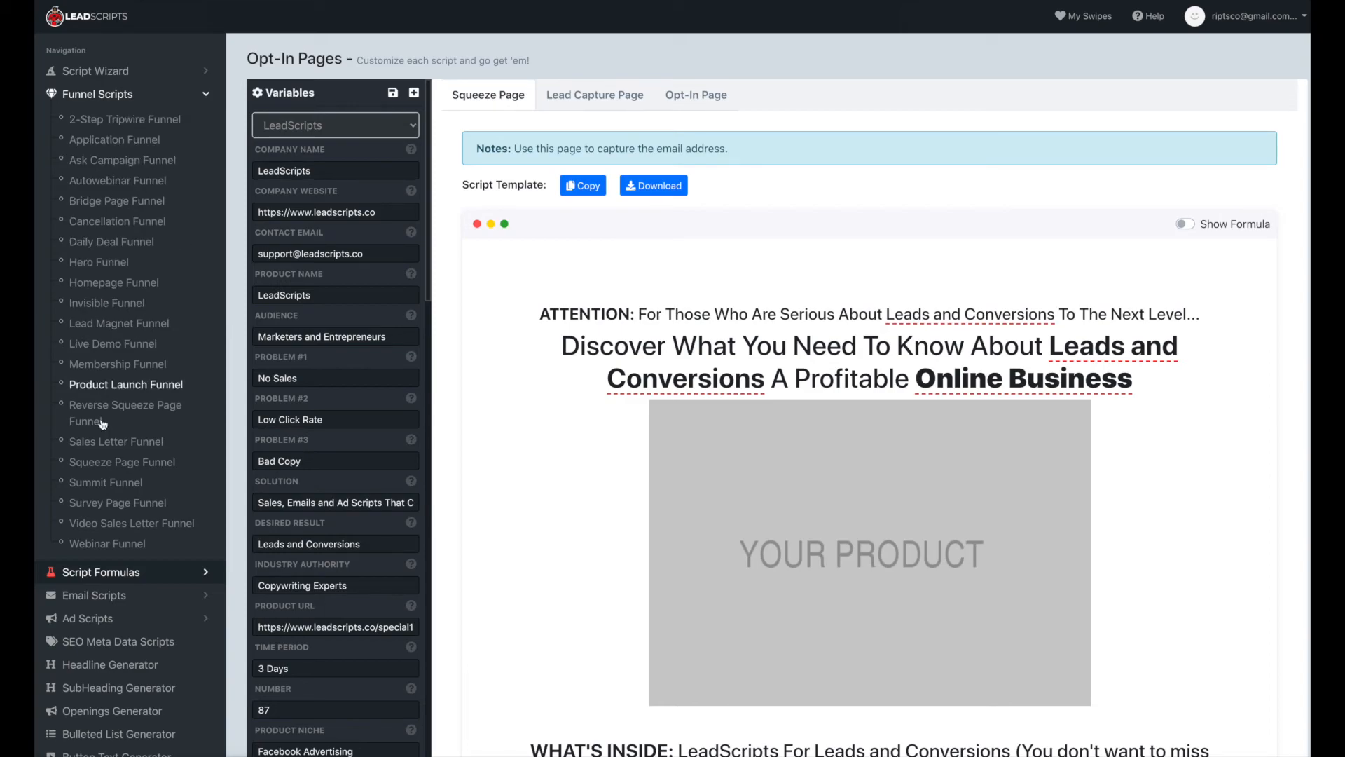
Step: View the sales script choices offered by the Script Wizard for Facebook Ads and for Funnel Scripts
click(96, 71)
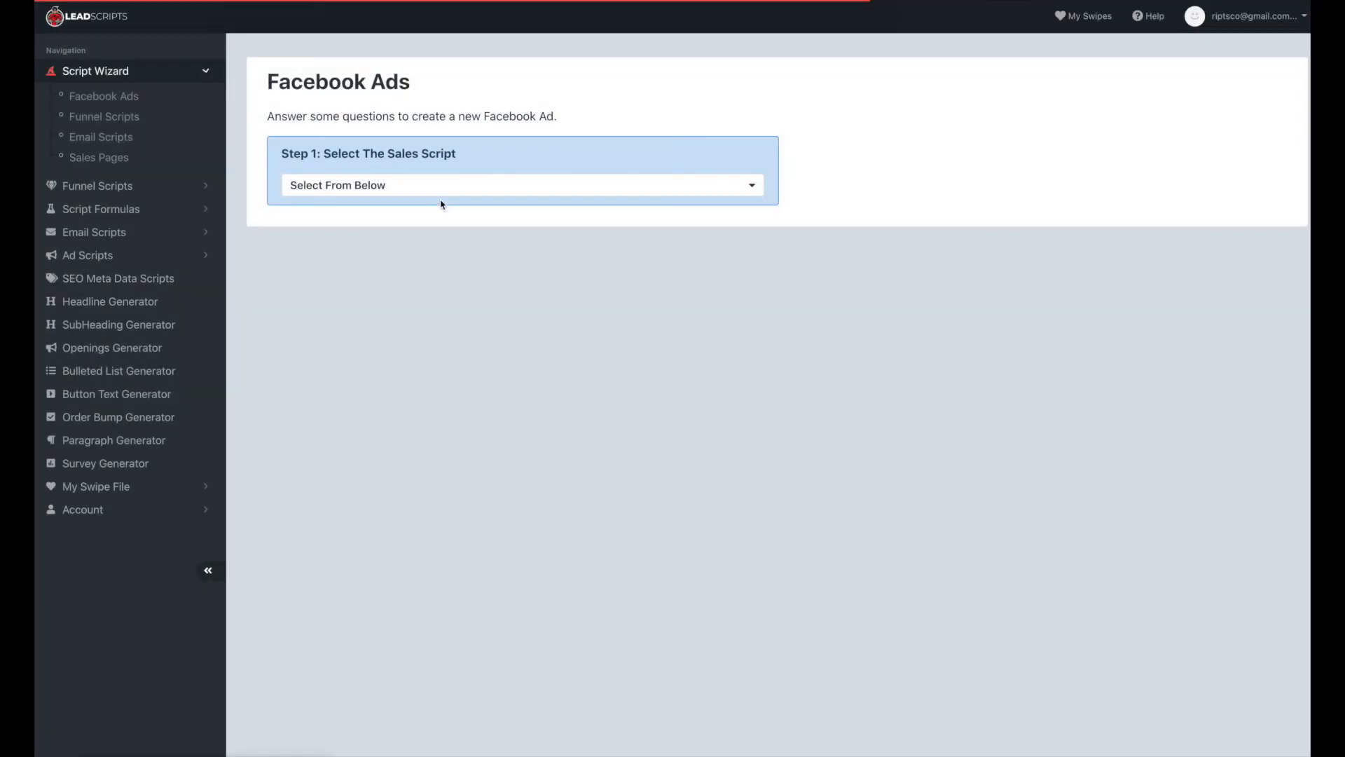
click(443, 189)
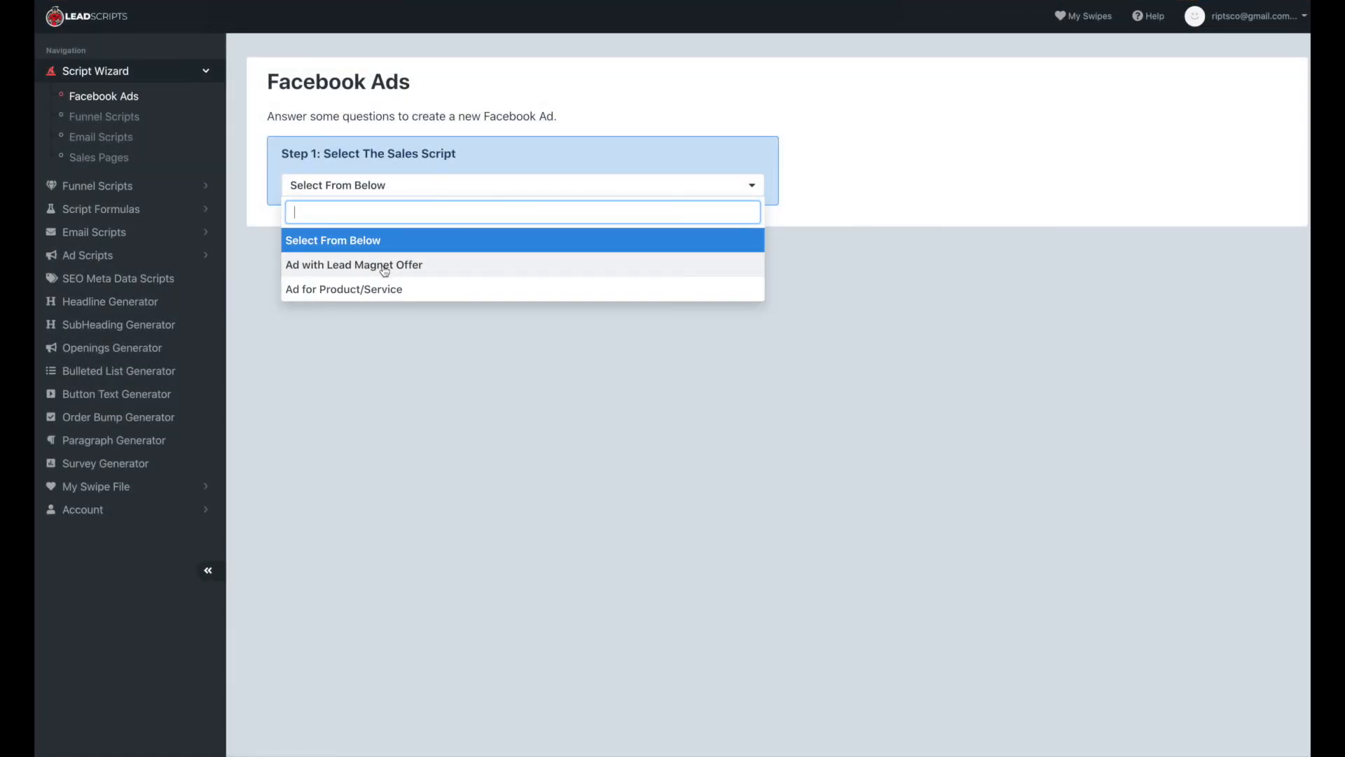
click(112, 116)
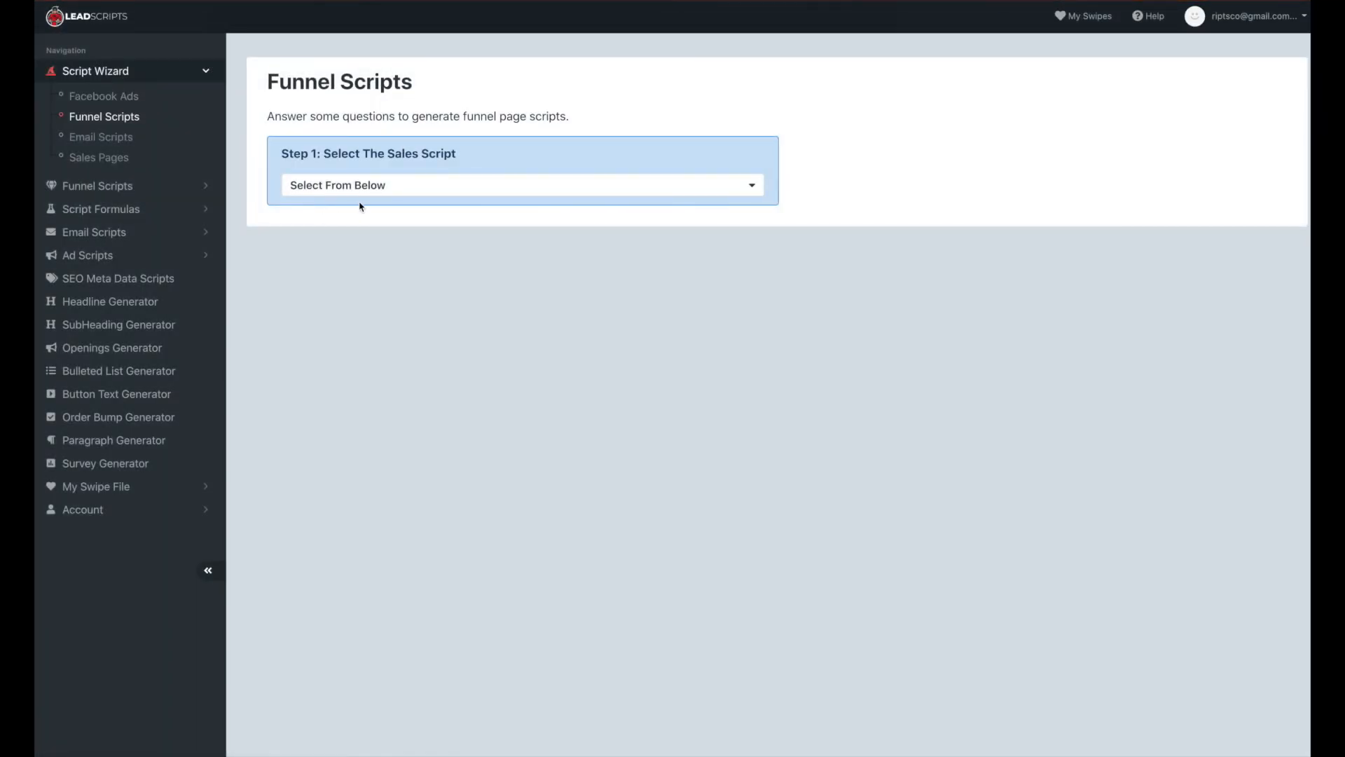
click(394, 188)
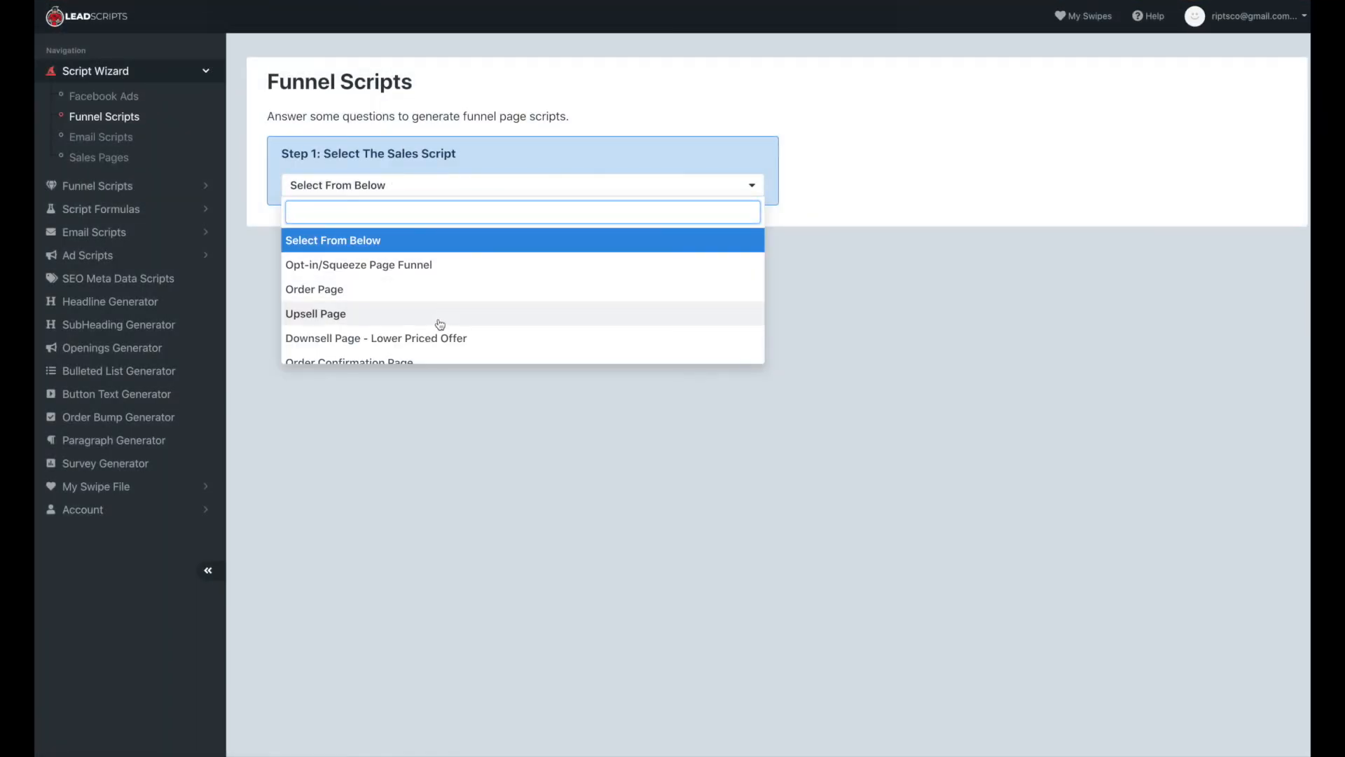
scroll(382, 315, down, 1)
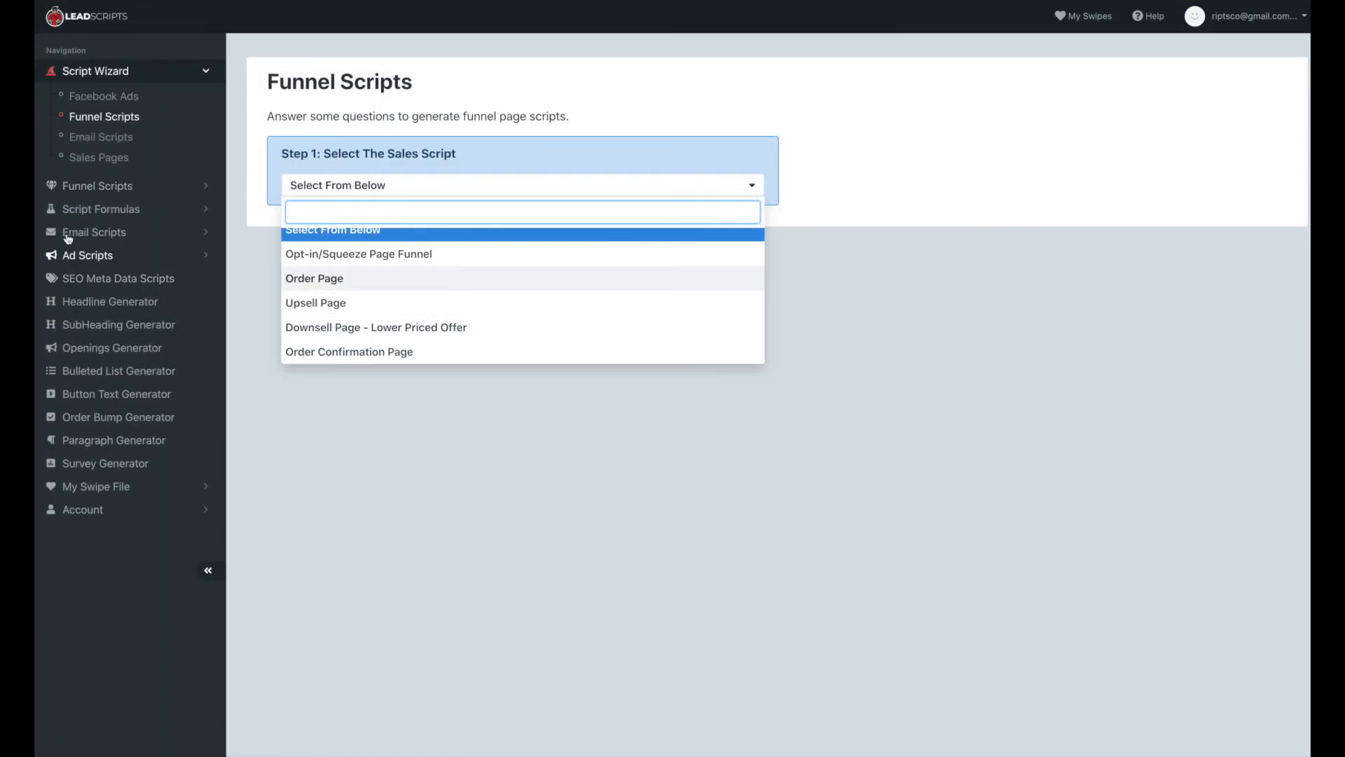
Step: View the ready-made Cold Outreach Emails and look through the Facebook Ads scripts in the Ad Scripts category
click(98, 232)
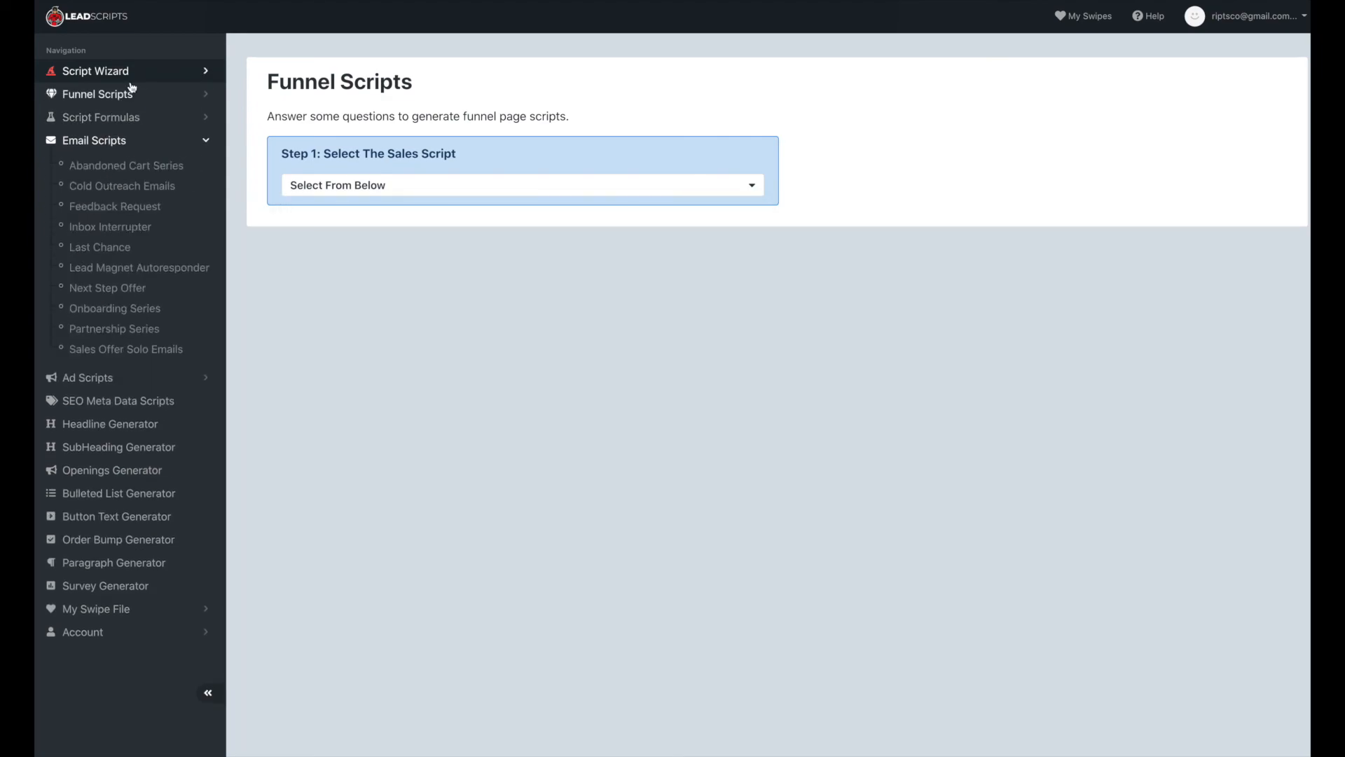
click(109, 179)
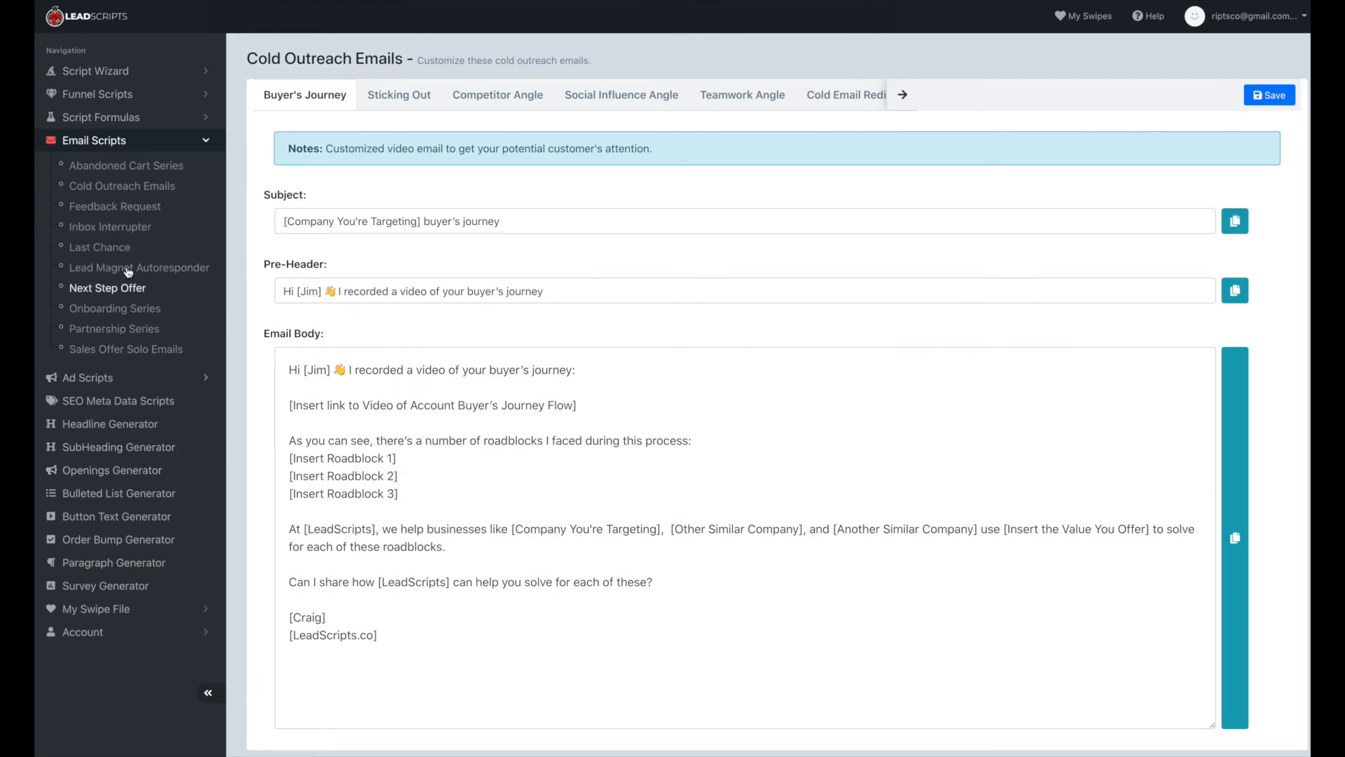
click(148, 378)
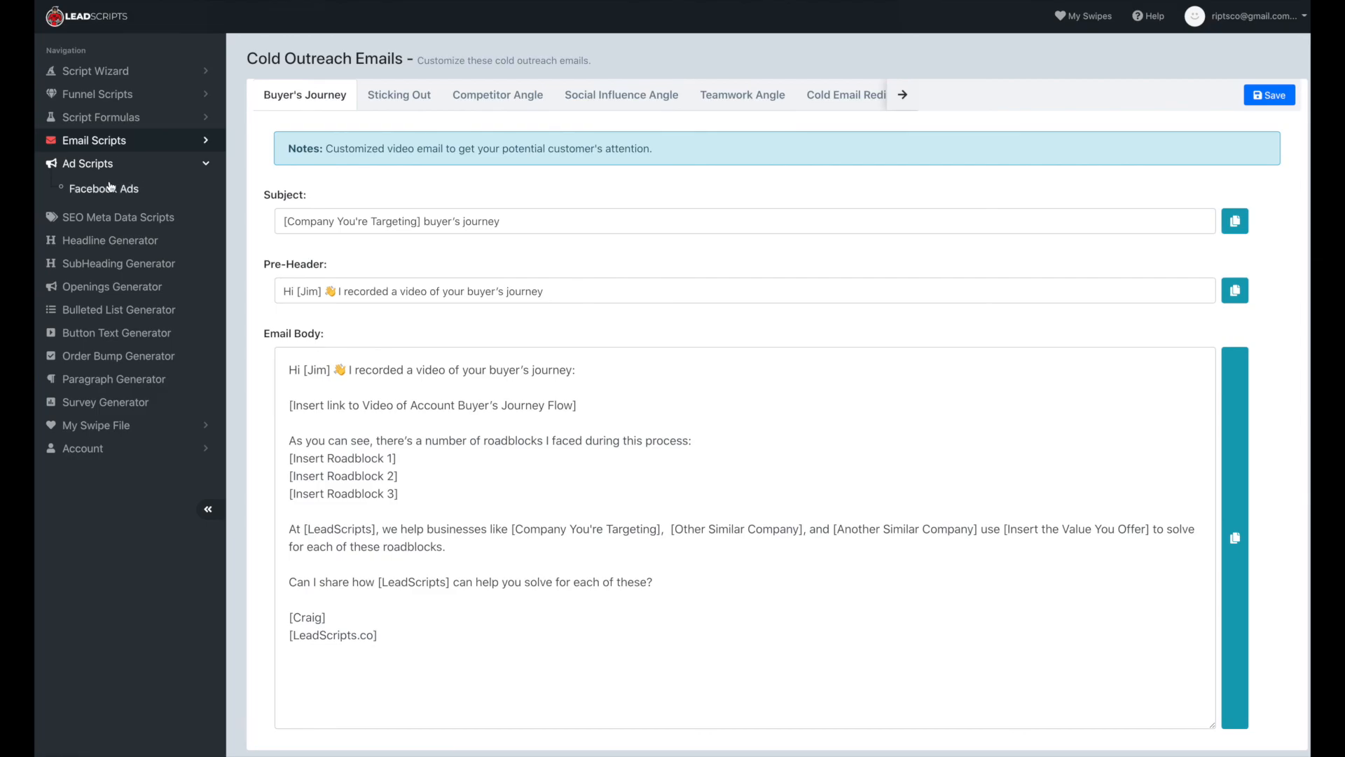
scroll(841, 331, down, 10)
scroll(841, 331, up, 15)
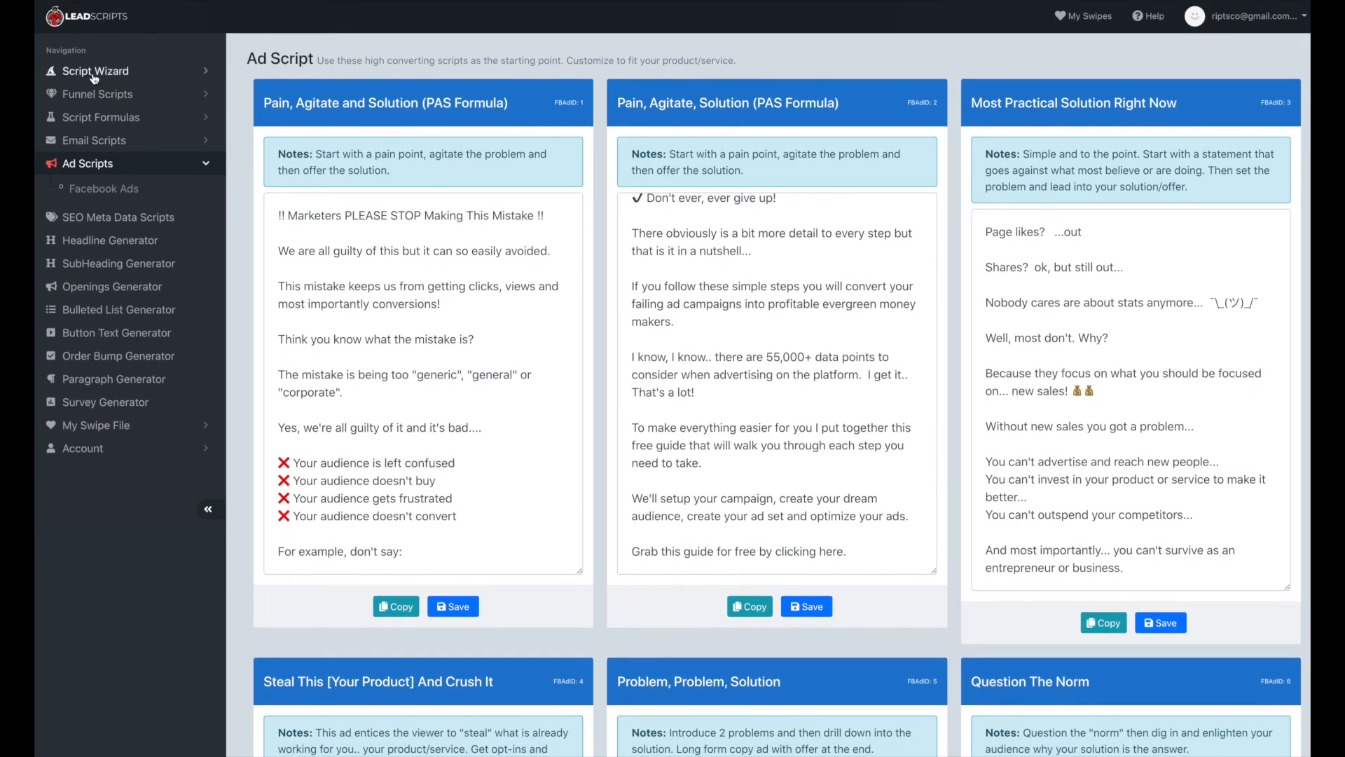
Step: Open the Script Wizard for Facebook Ads and select the Ad with Lead Magnet Offer sales script
click(93, 74)
click(101, 96)
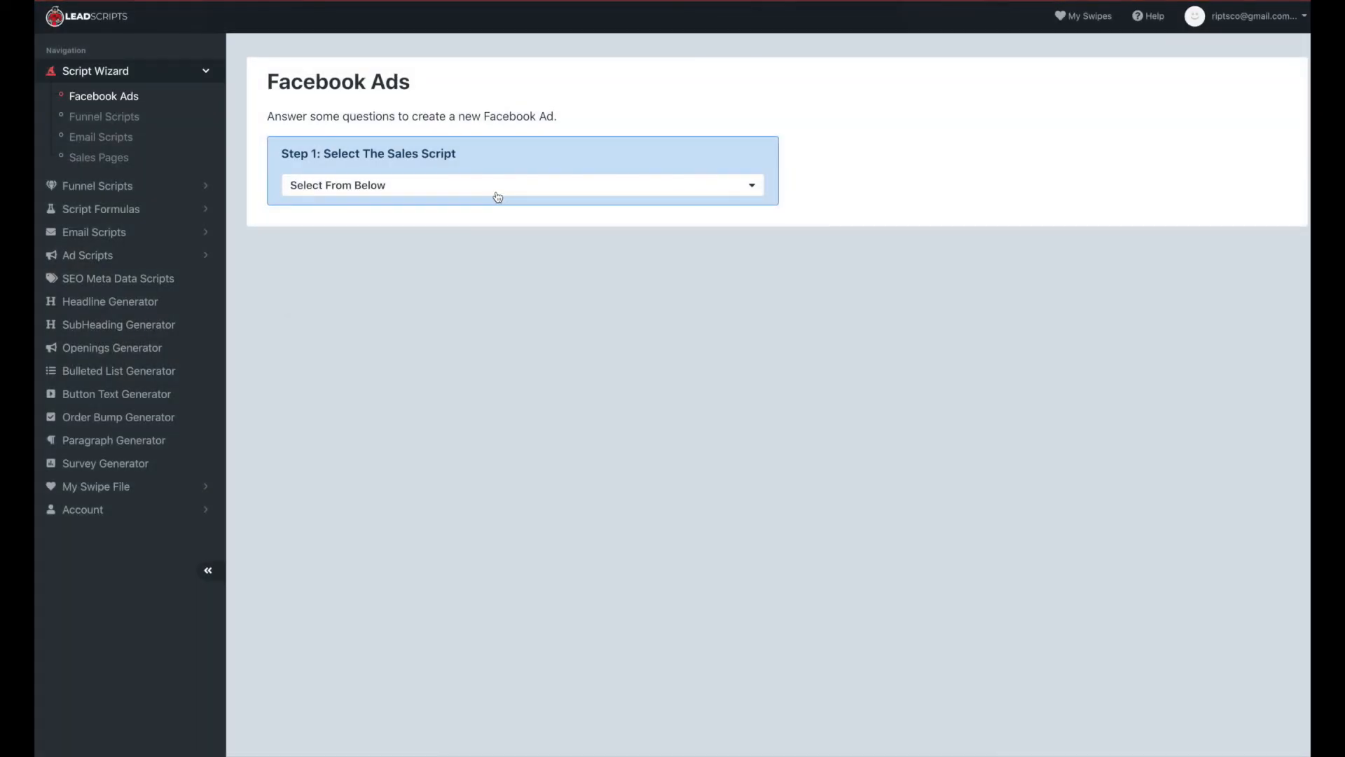
click(497, 194)
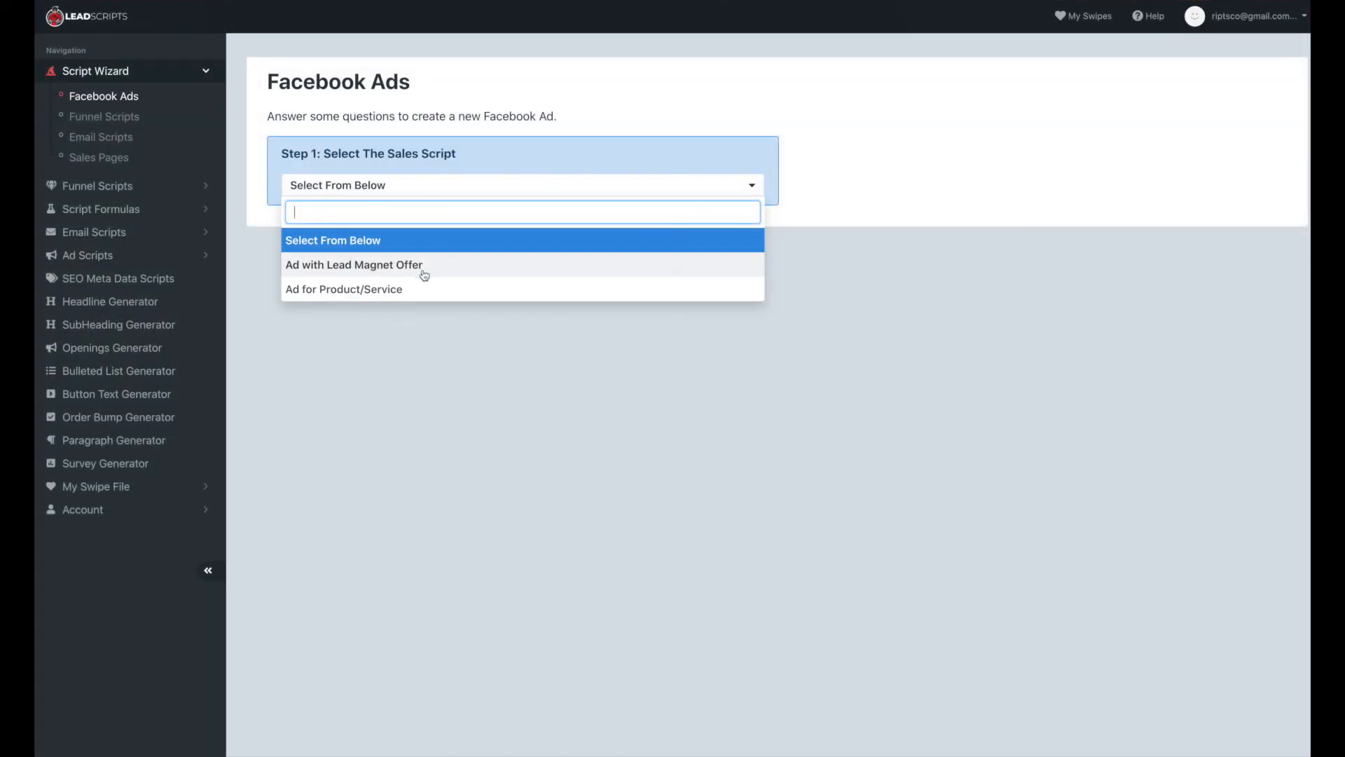
click(435, 267)
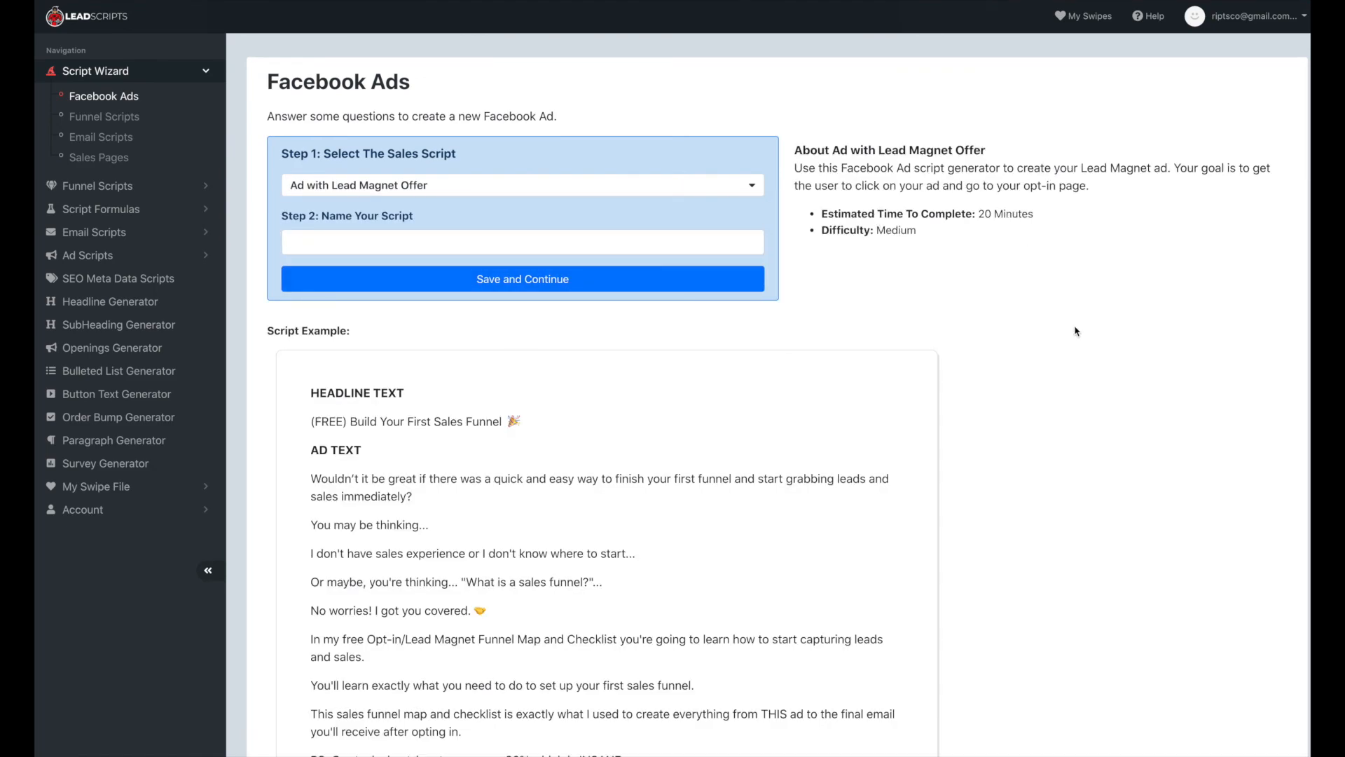